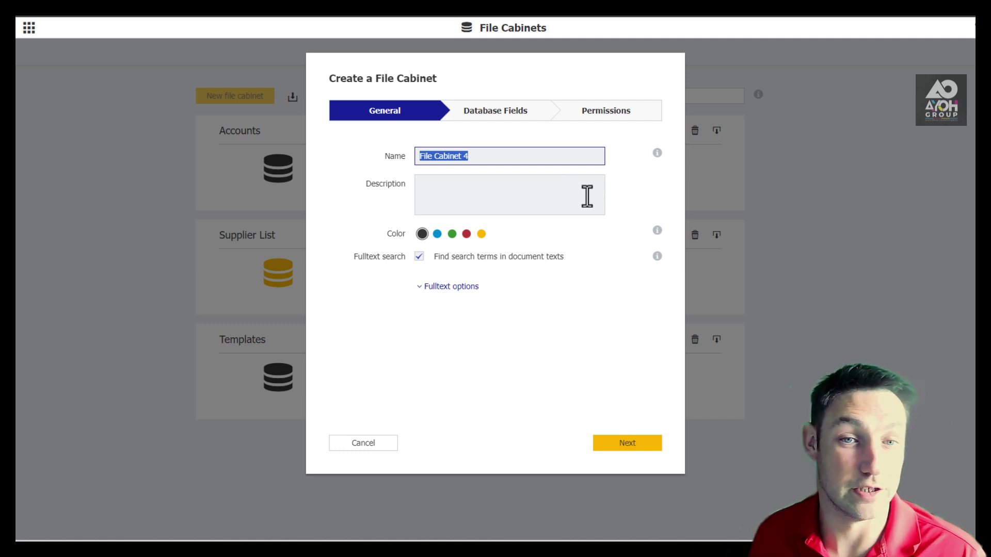
Step: Name the new file cabinet HR, give it the green colour and continue to its database fields
left_click(276, 53)
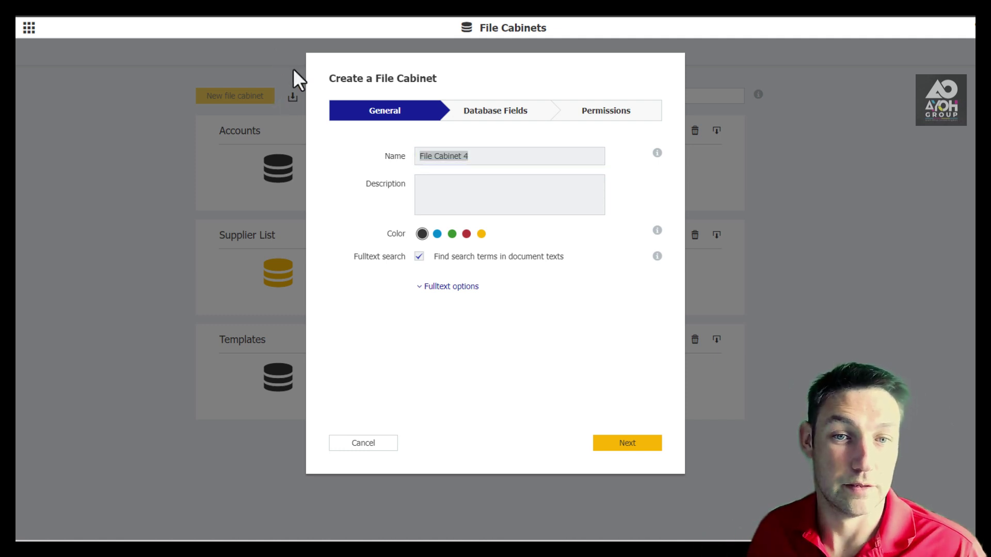
left_click(484, 155)
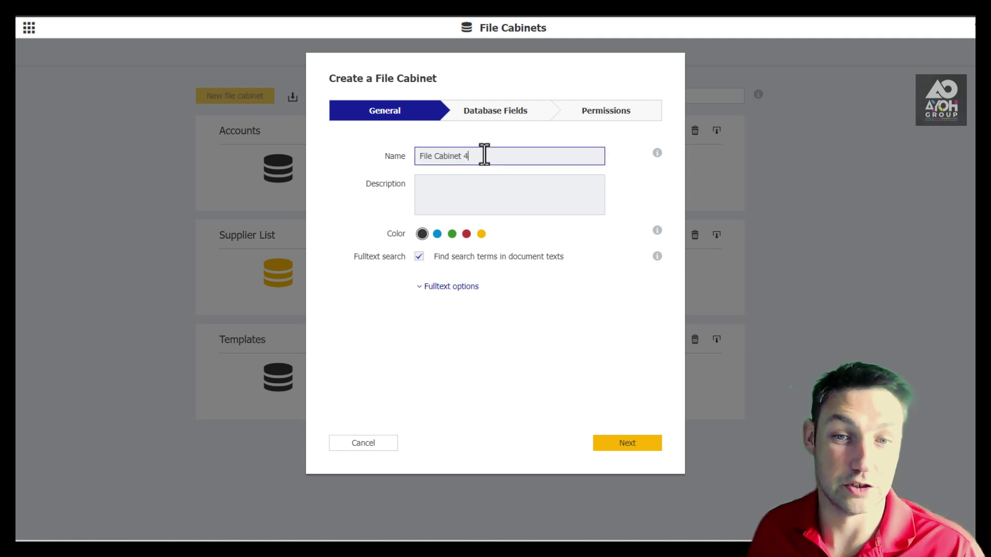
left_click_drag(485, 155, 395, 160)
type("HR")
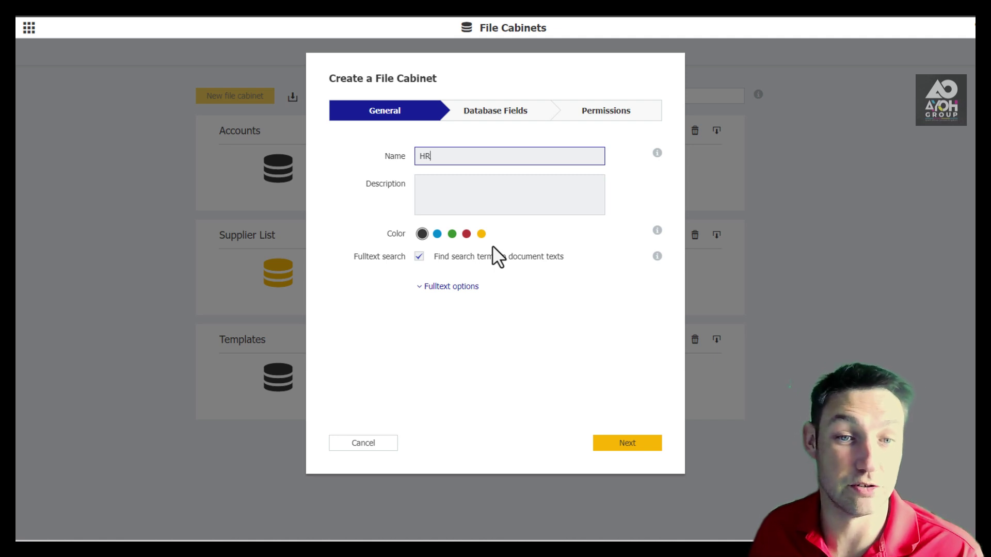
left_click(452, 234)
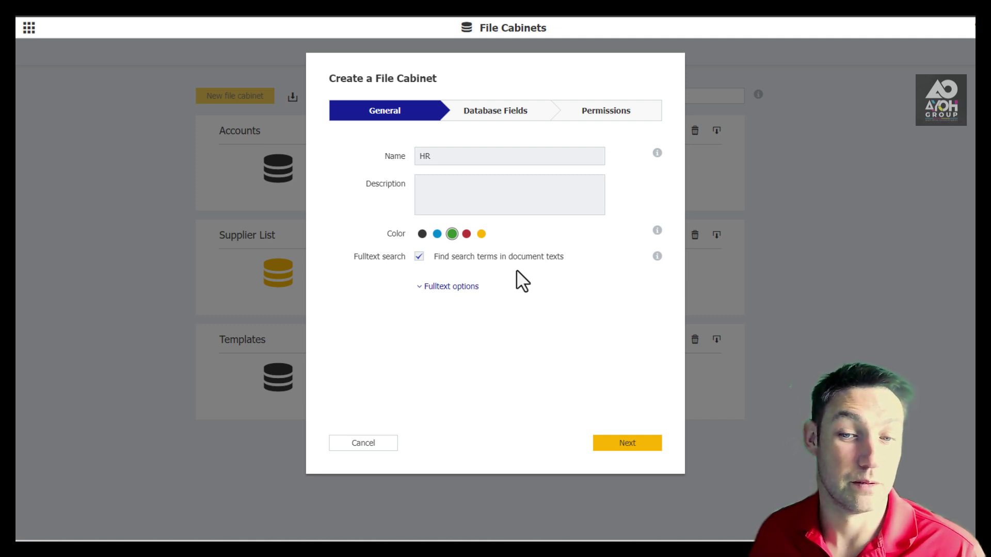
left_click(631, 445)
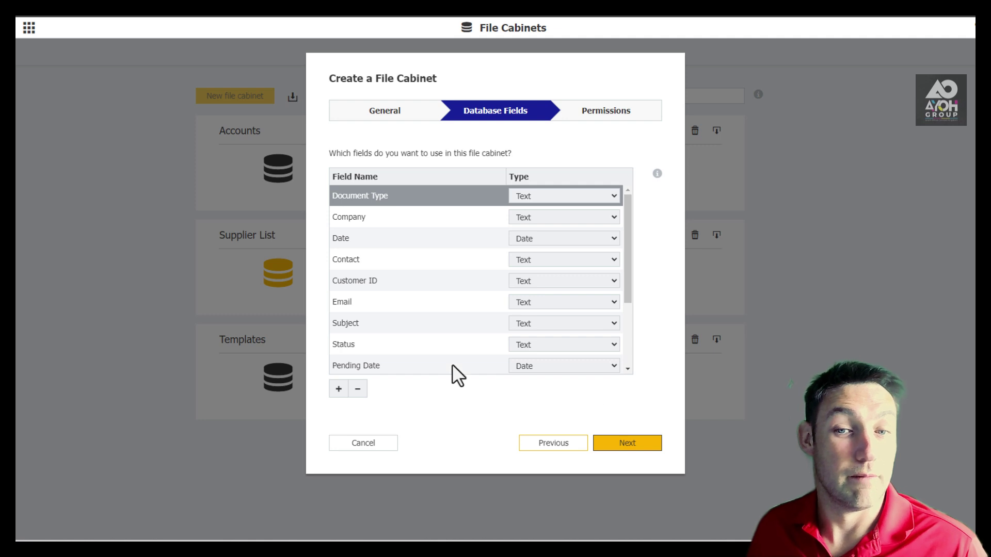
Step: Remove all suggested database fields from Company downward, keeping only Document Type
left_click(442, 219)
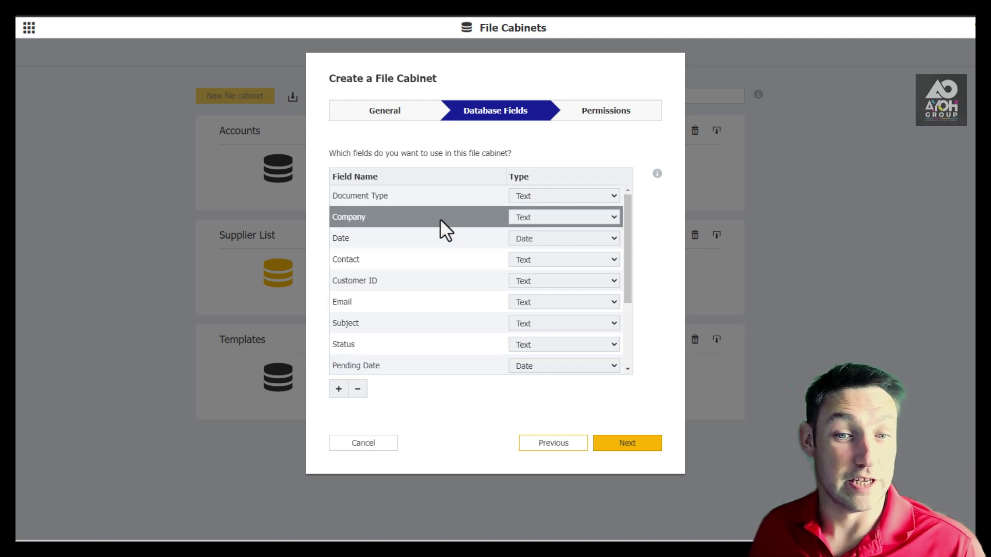
left_click(356, 393)
left_click(357, 393)
triple_click(357, 391)
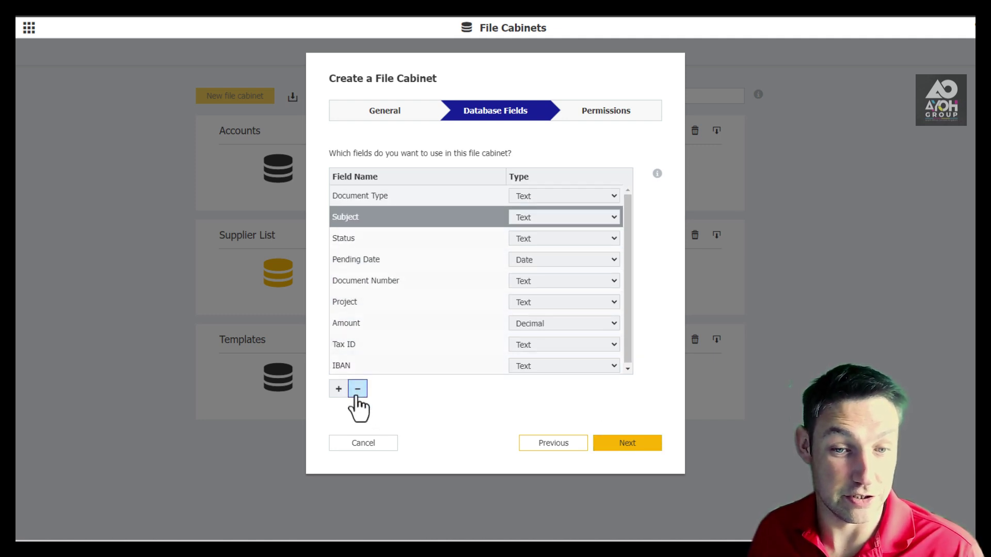
triple_click(357, 390)
triple_click(357, 391)
double_click(357, 391)
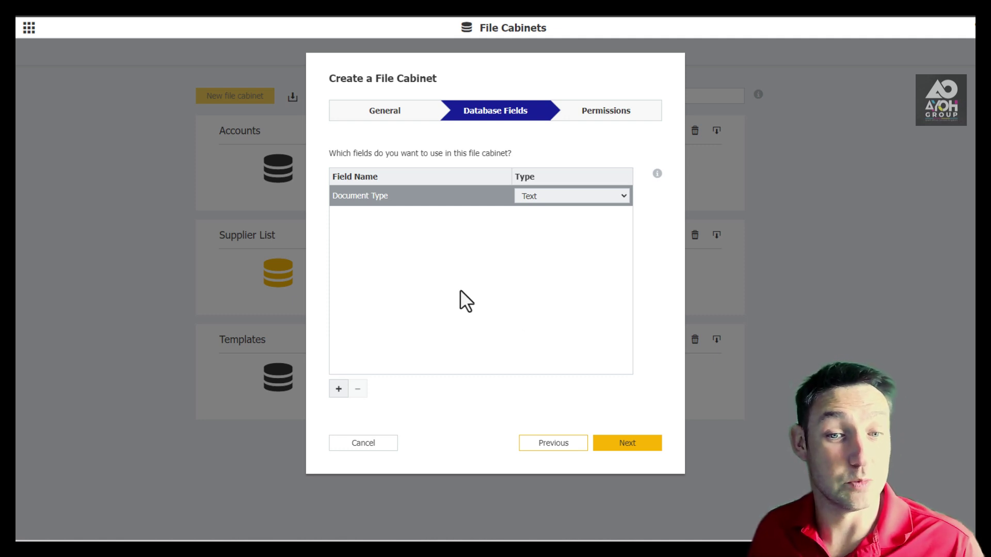
Step: Rename the Document Type field to Employee First Name and finish creating the file cabinet with the default permissions
left_click(350, 200)
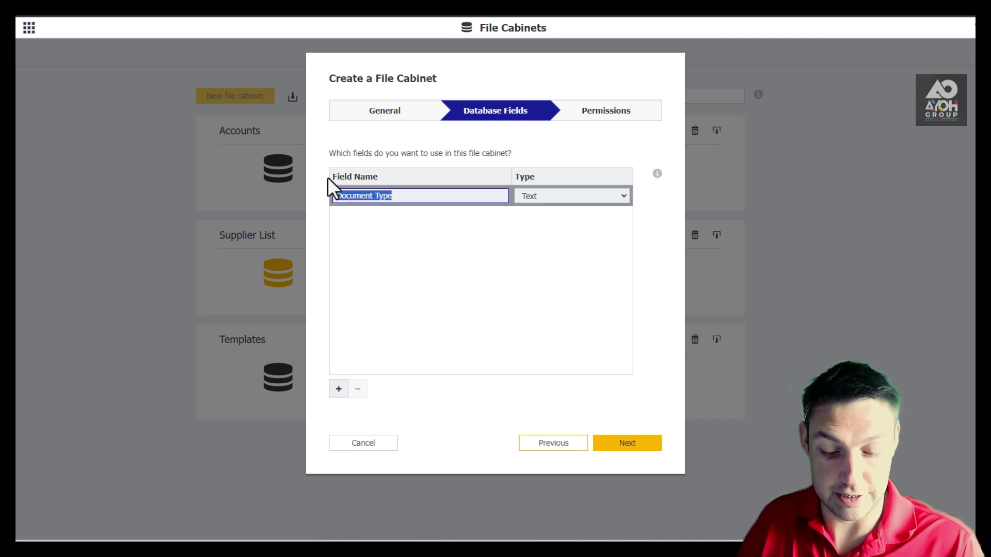
type("Employee ")
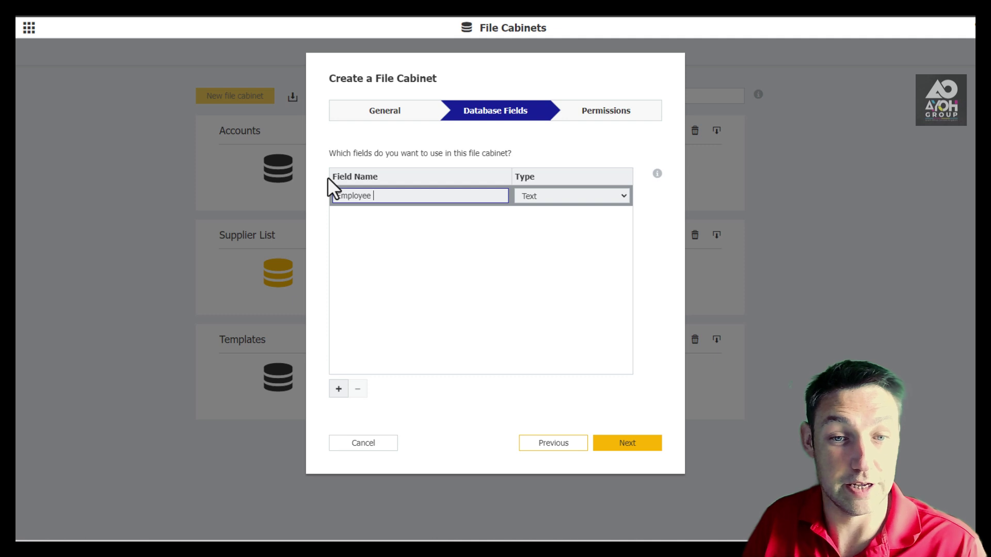
type("First Name")
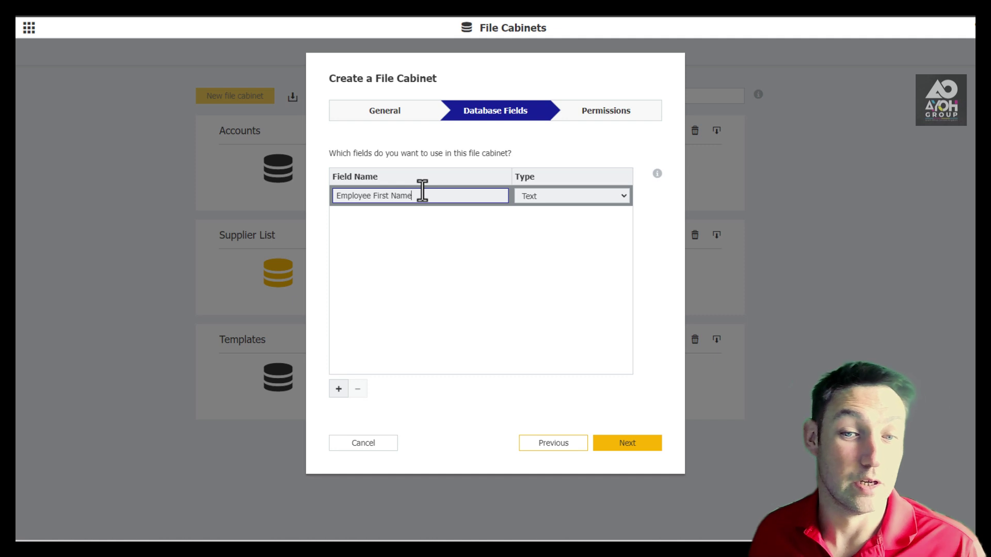
left_click(631, 445)
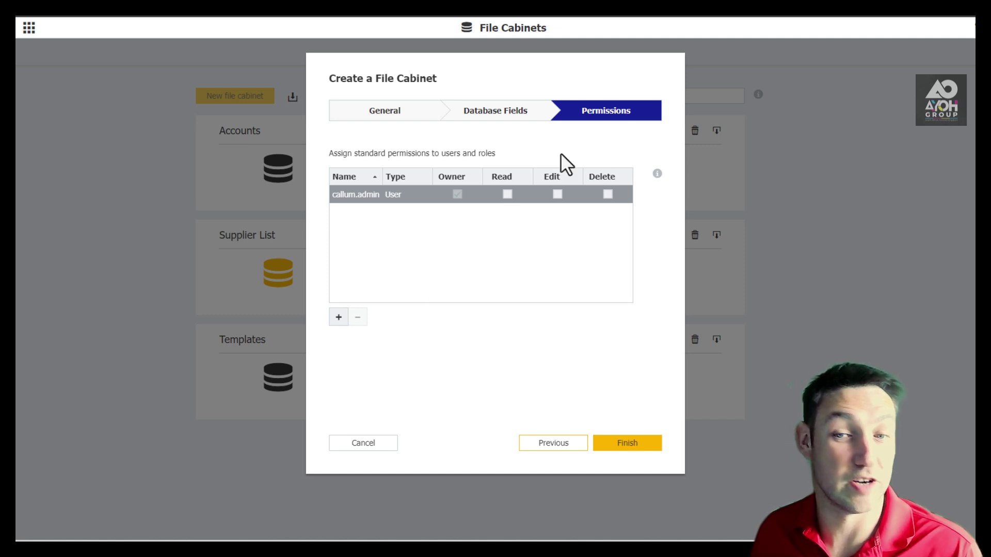
left_click(627, 444)
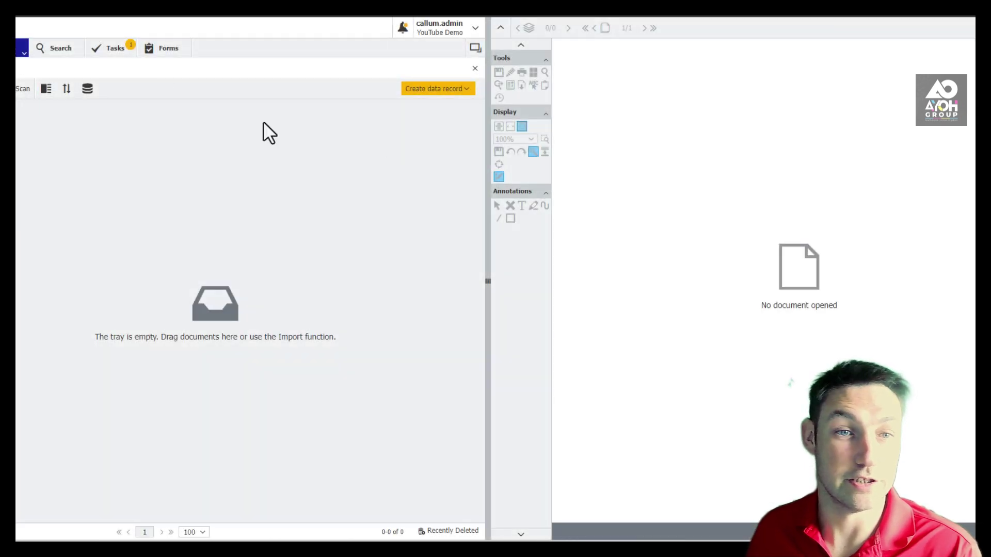
Step: View the HR cabinet's default search dialog and its default store dialog in the web client
left_click(59, 50)
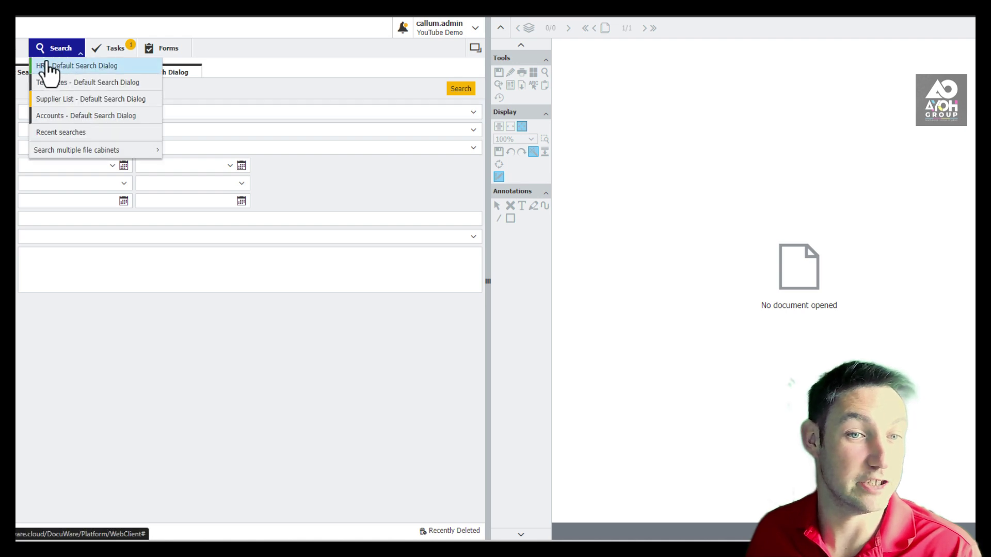
left_click(69, 66)
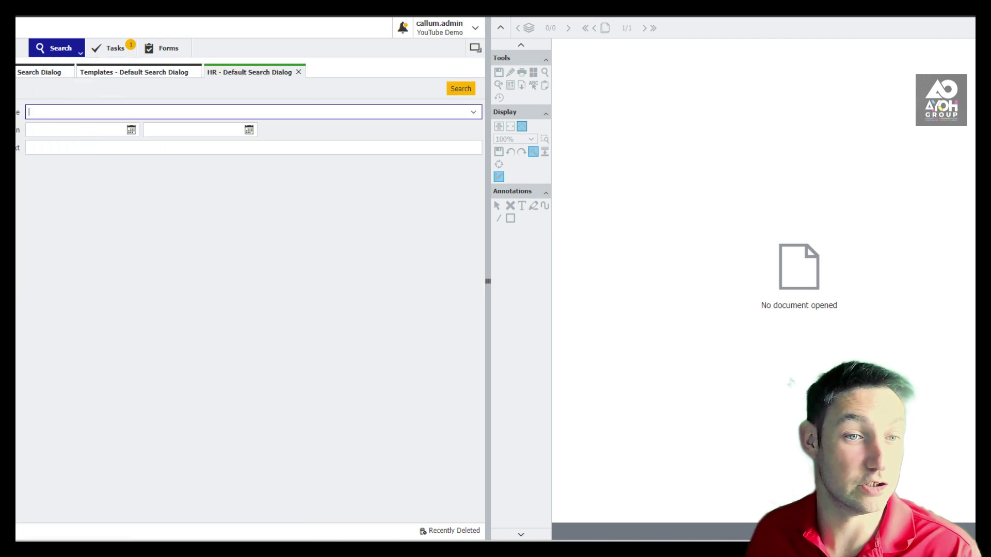
left_click(17, 112)
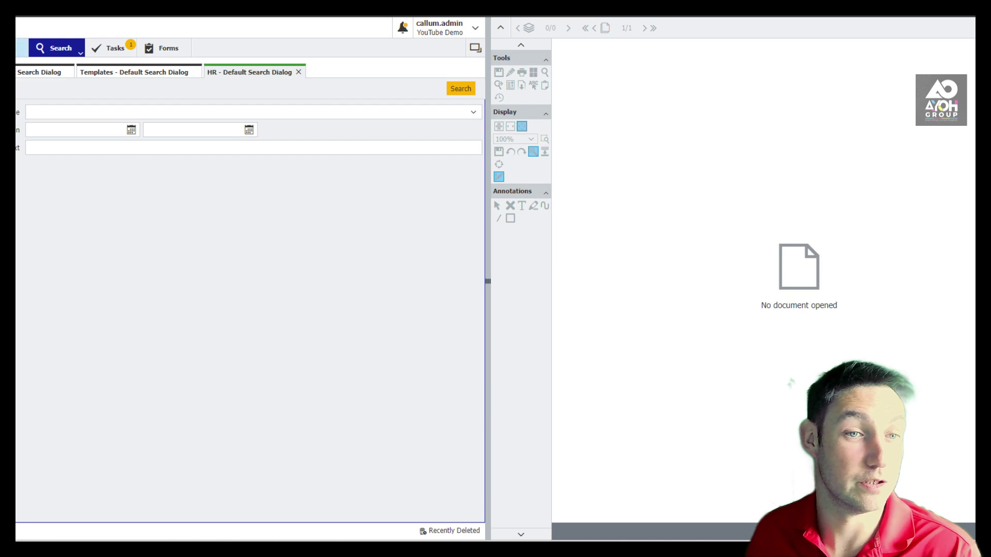
left_click(21, 46)
left_click(461, 90)
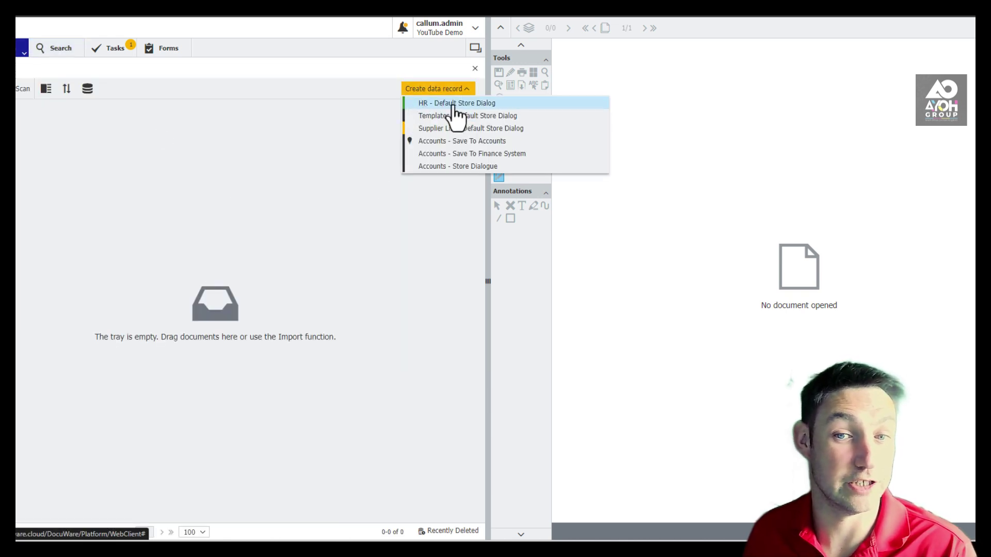
left_click(453, 104)
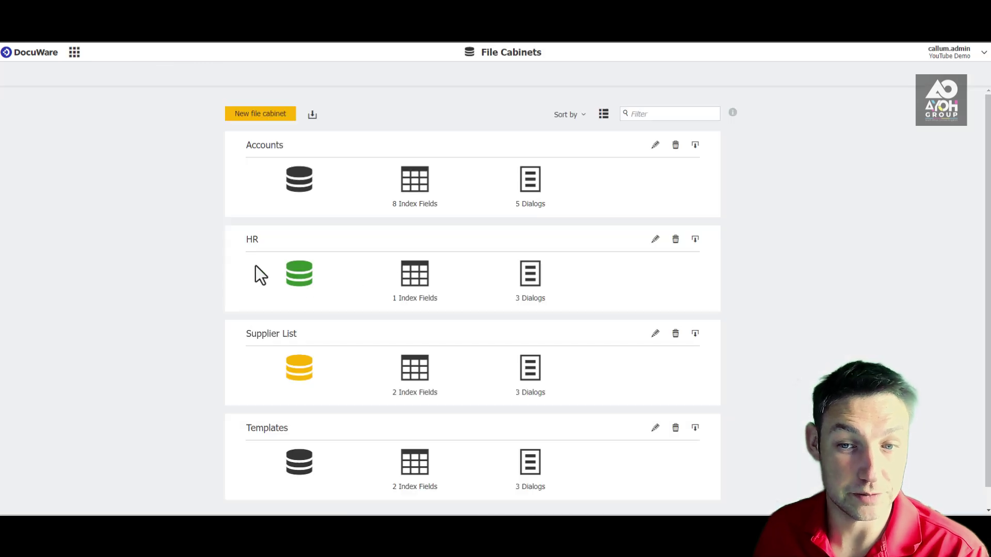
Step: Open the HR file cabinet's configuration and add a text database field named Employee Surname
left_click(654, 239)
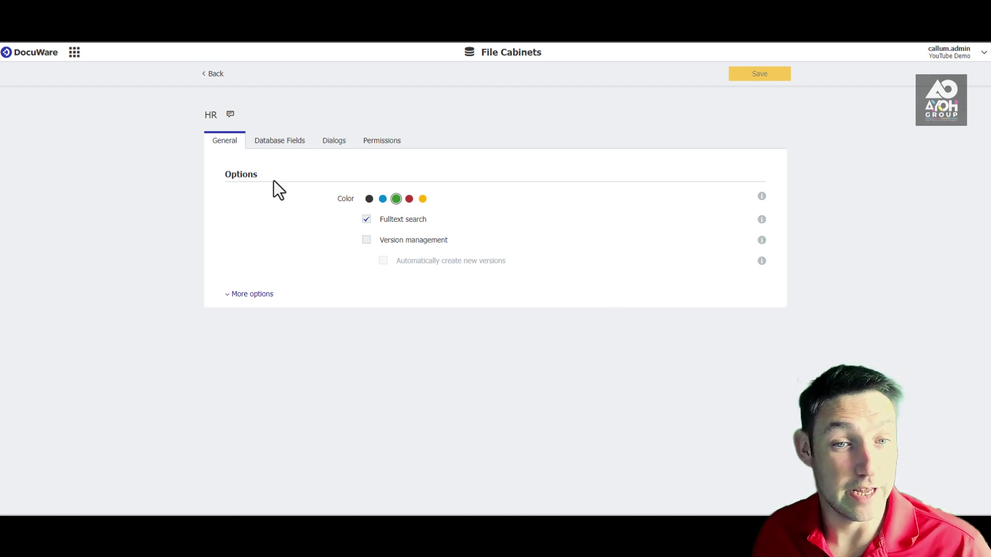
left_click(283, 146)
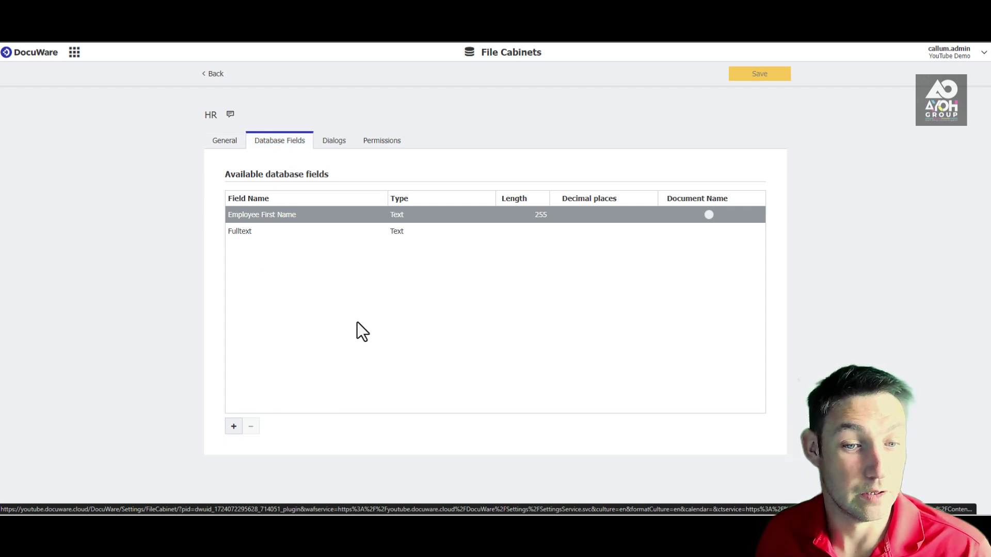
left_click(234, 426)
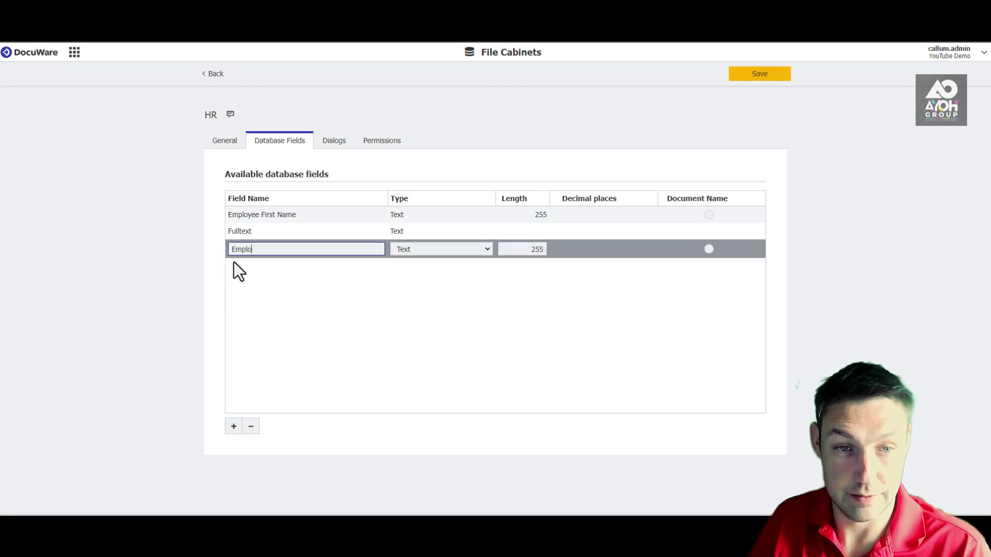
type("Employee Surname")
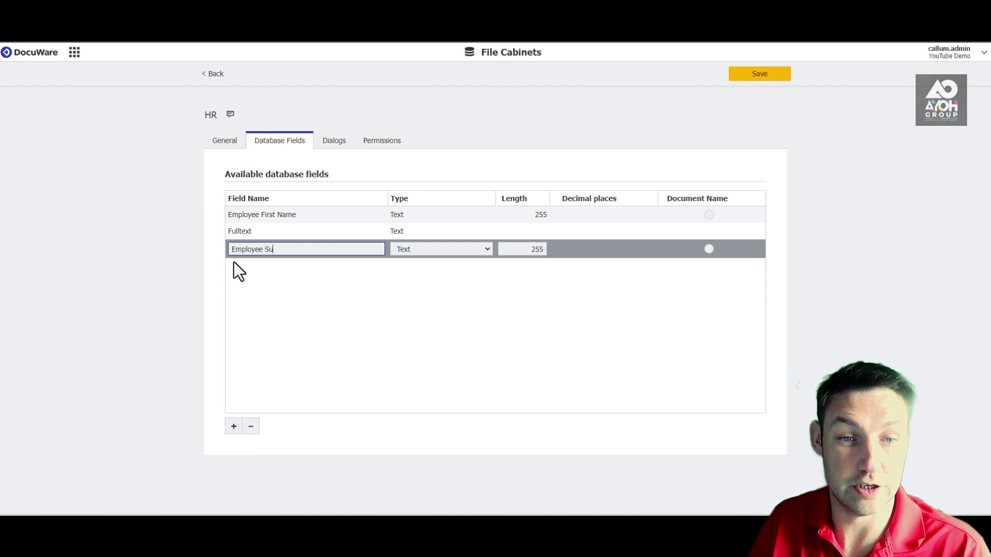
Step: Add a database field named Employee Date Of Birth with the type Date
left_click(234, 426)
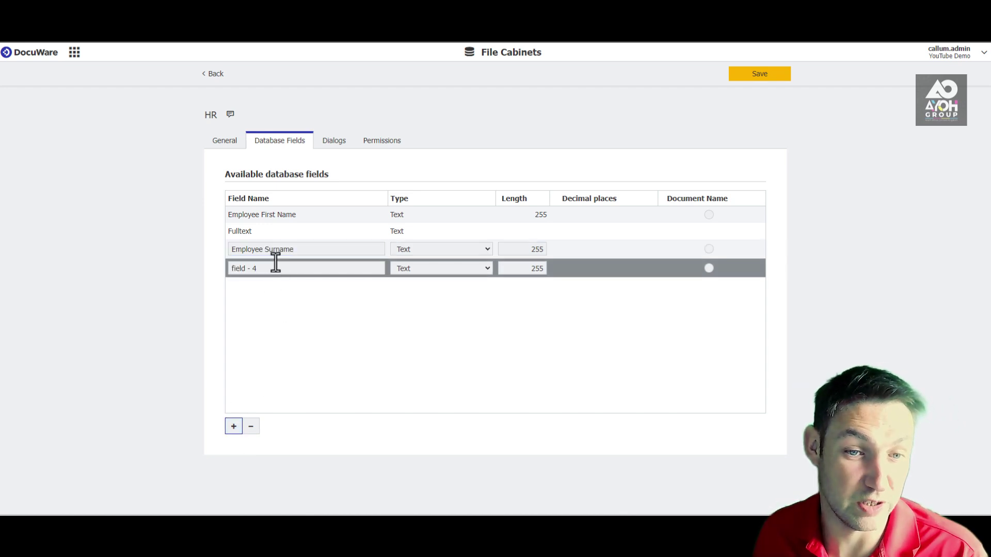
left_click(279, 268)
type("E")
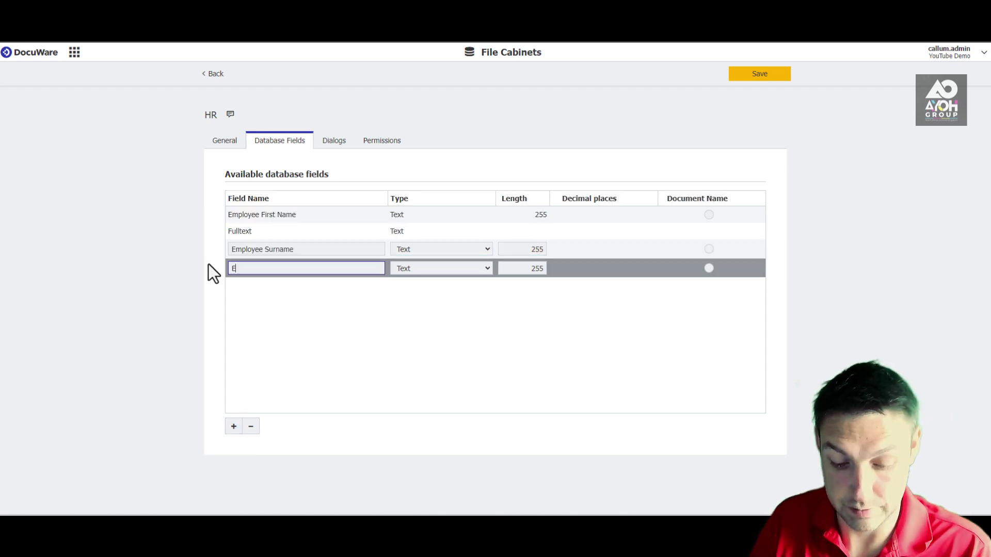
type("mployee Date Of Birth")
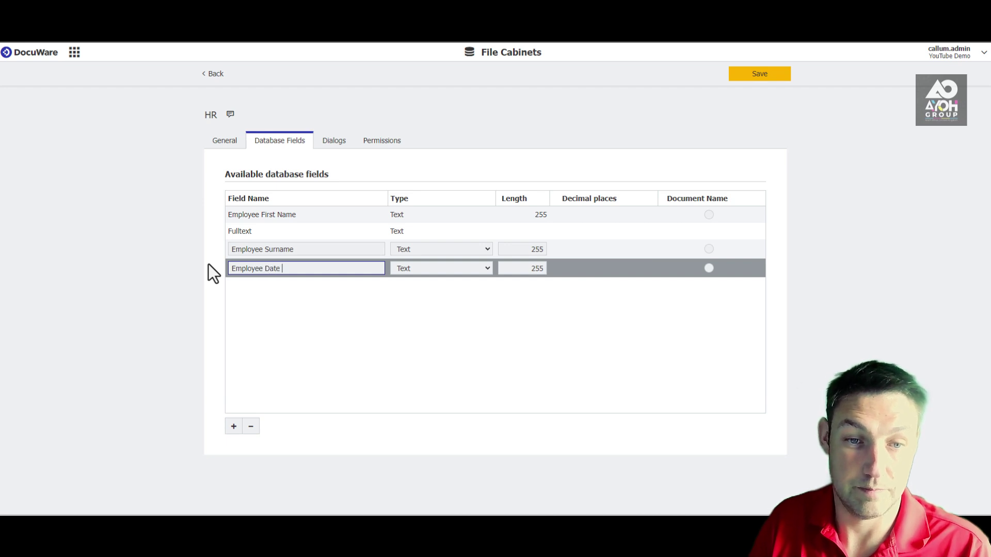
key("Tab")
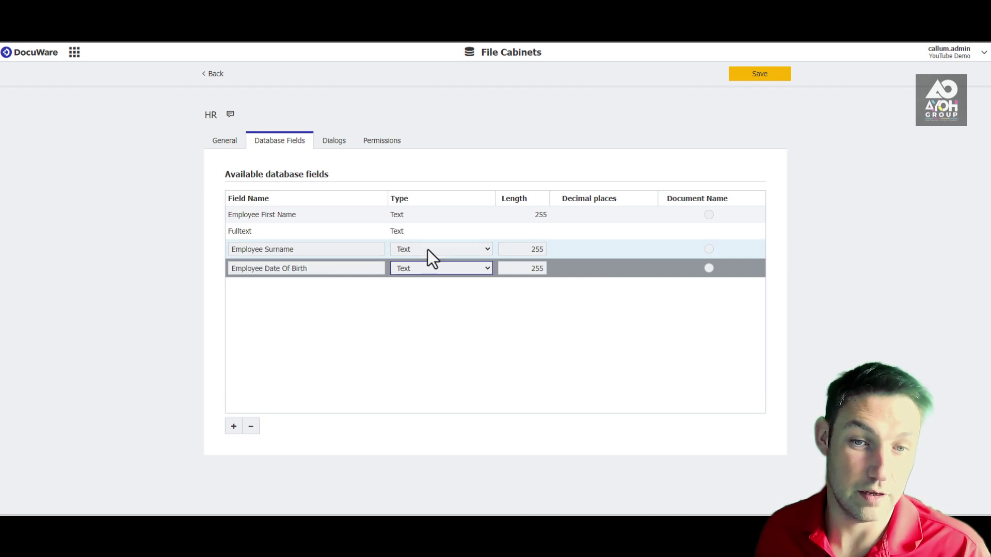
left_click(420, 272)
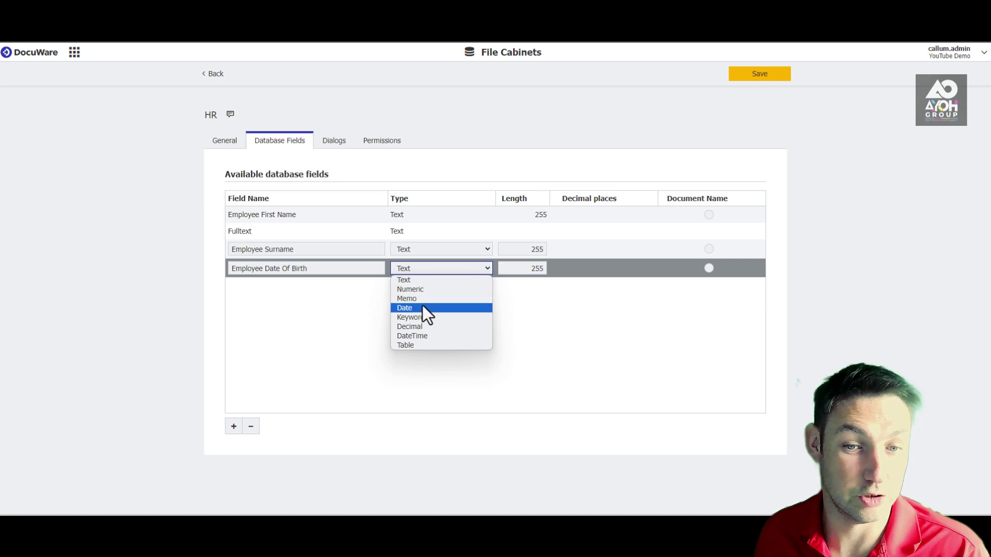
left_click(404, 308)
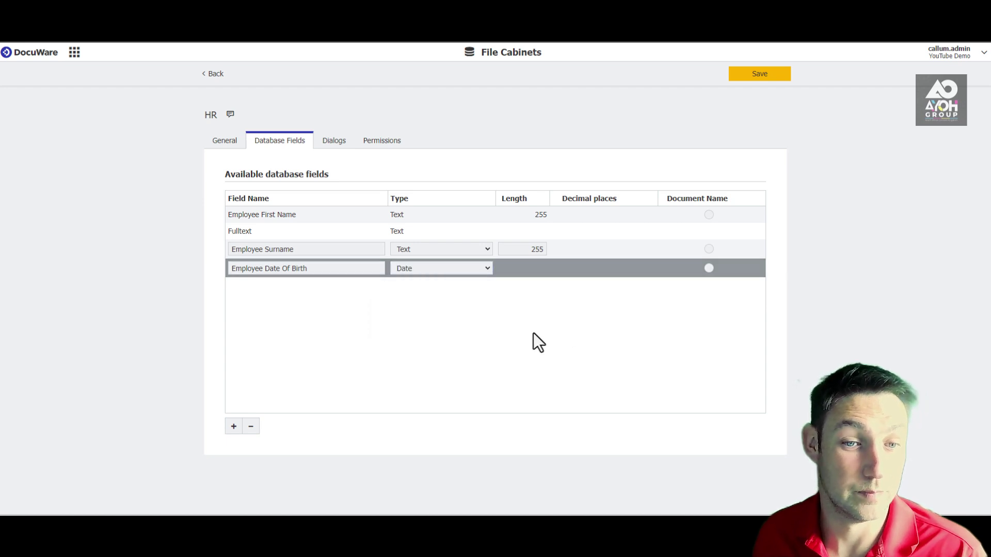
Step: Add a text database field named Employee Email Address
left_click(233, 427)
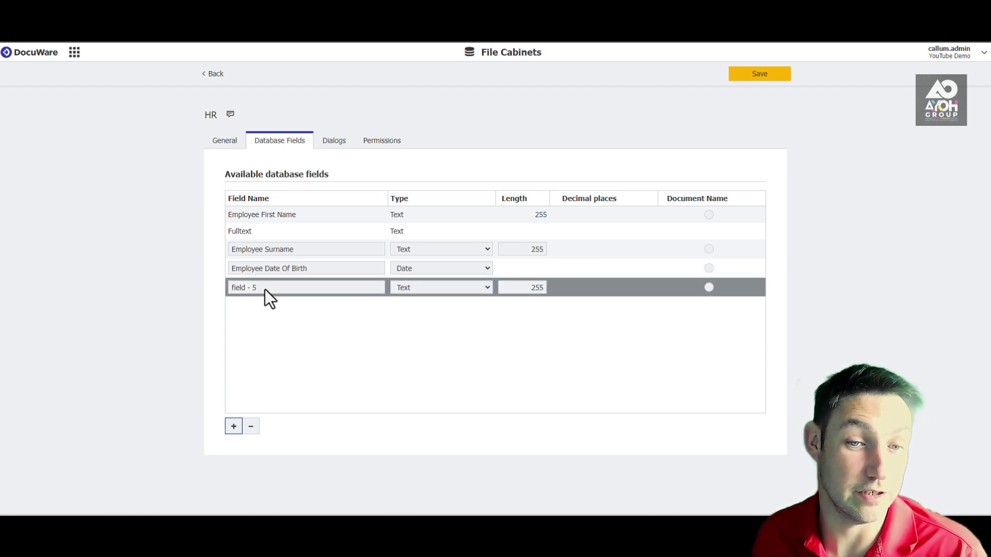
double_click(265, 289)
type("Employee Emau")
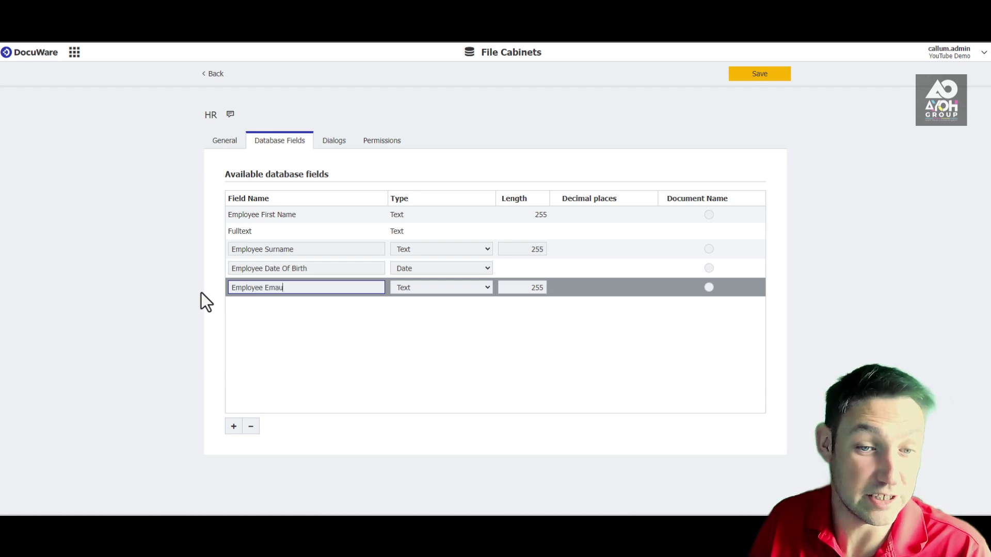
key("BackSpace")
type("il Address")
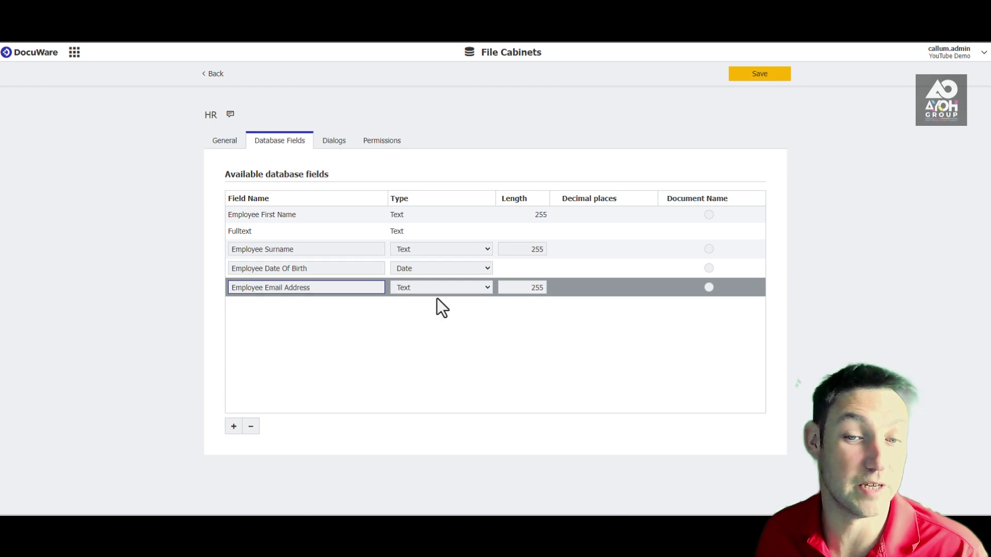
left_click(411, 391)
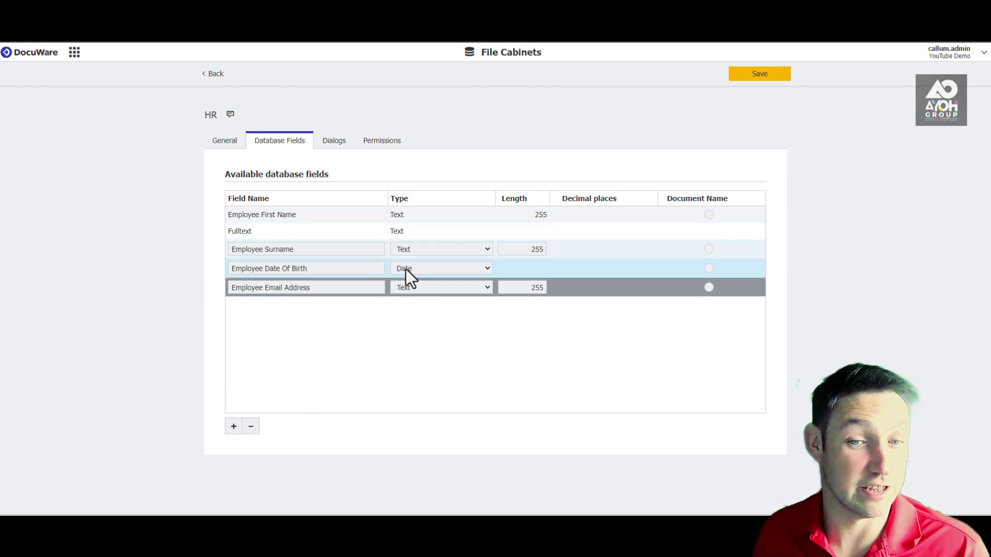
Step: Add a database field named Employee Notes with the type Memo
left_click(233, 427)
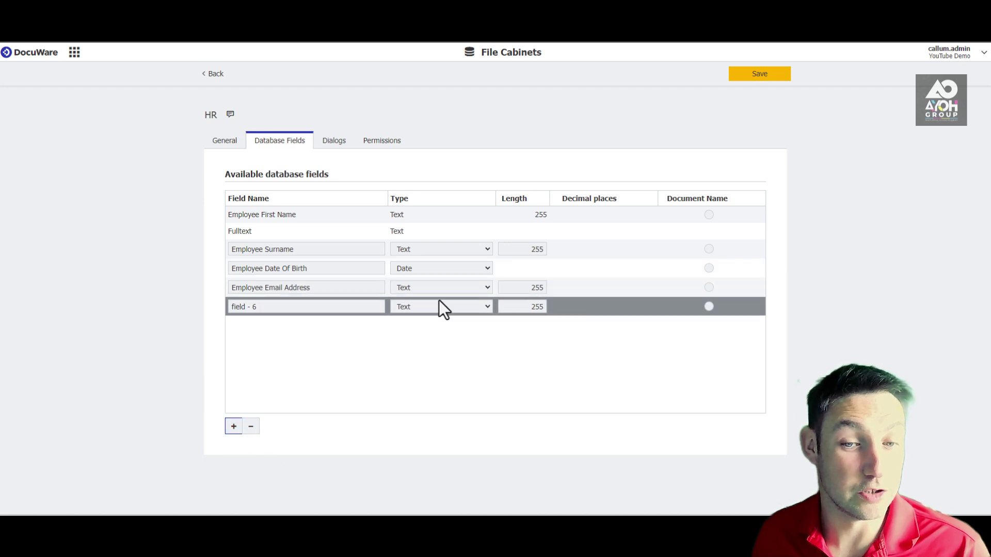
left_click(450, 308)
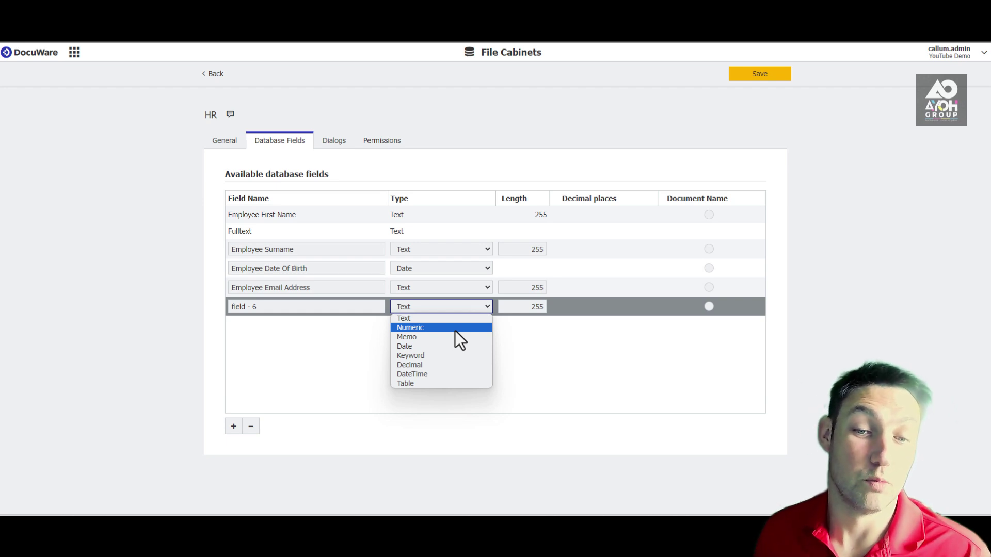
left_click(424, 337)
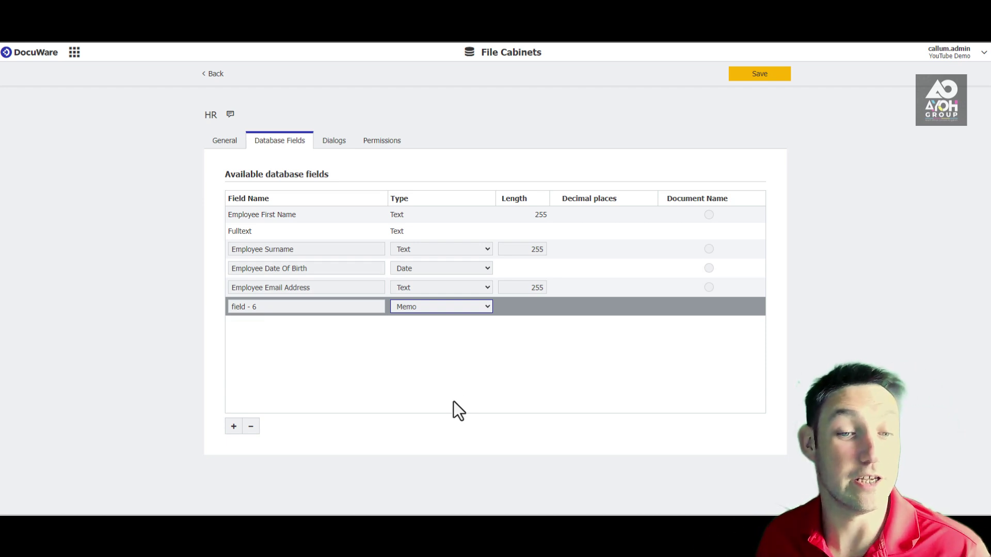
left_click_drag(264, 313, 216, 312)
type("Em,p")
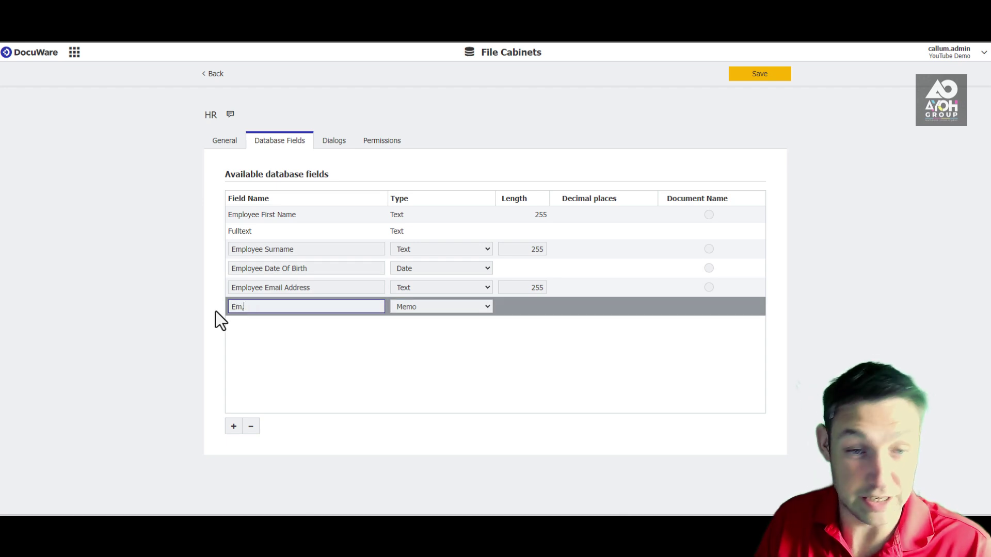
type("ployee Notes")
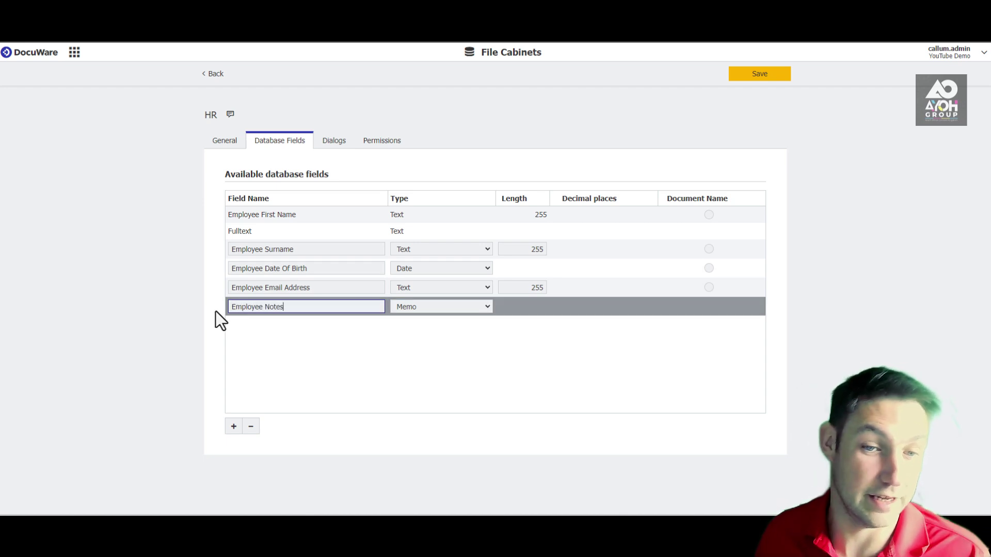
left_click(522, 407)
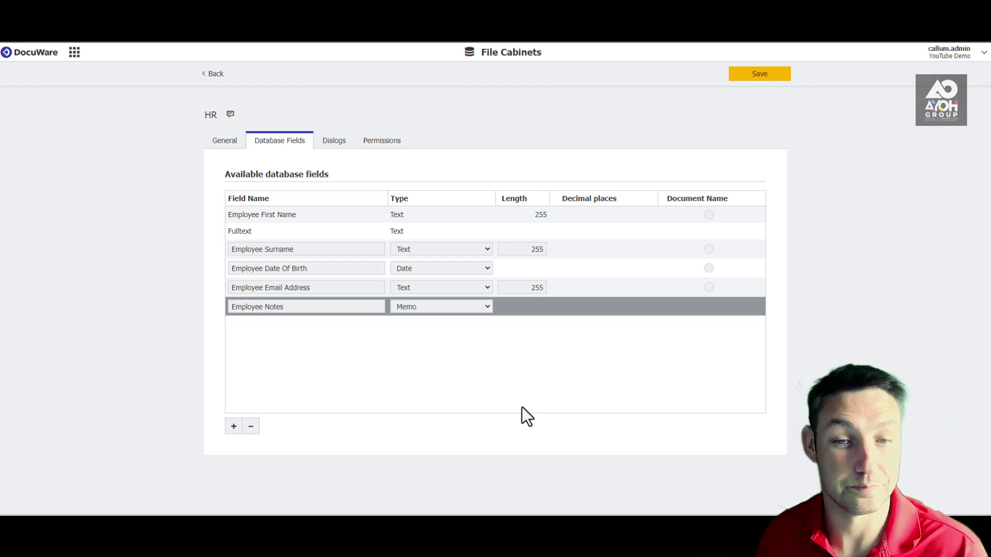
Step: Add a database field named Permission Level with the type Keyword
left_click(234, 426)
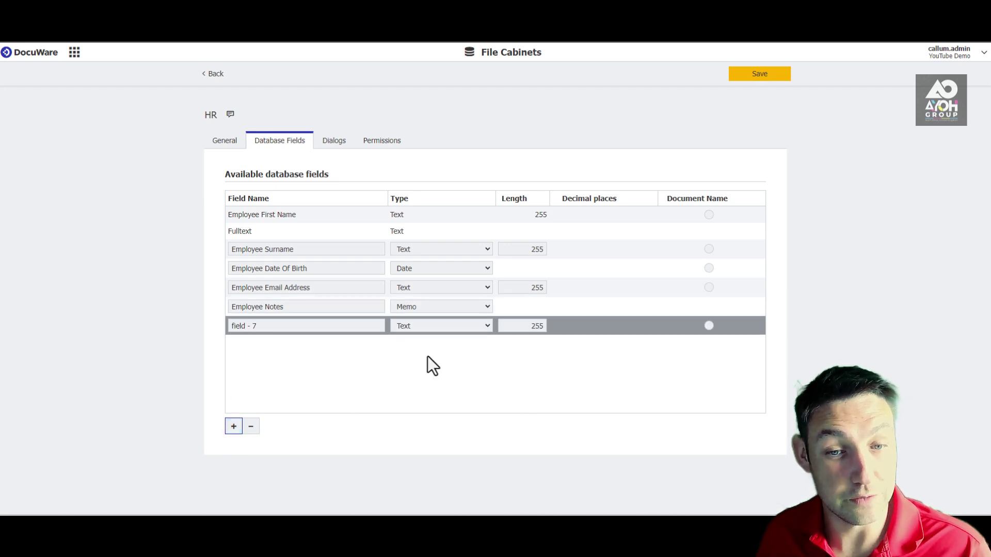
left_click(445, 326)
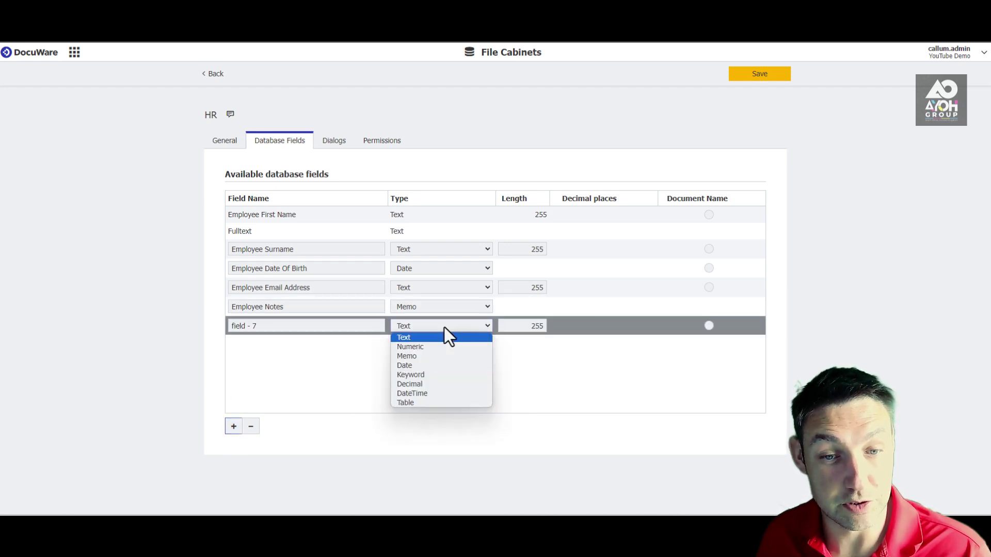
left_click(441, 376)
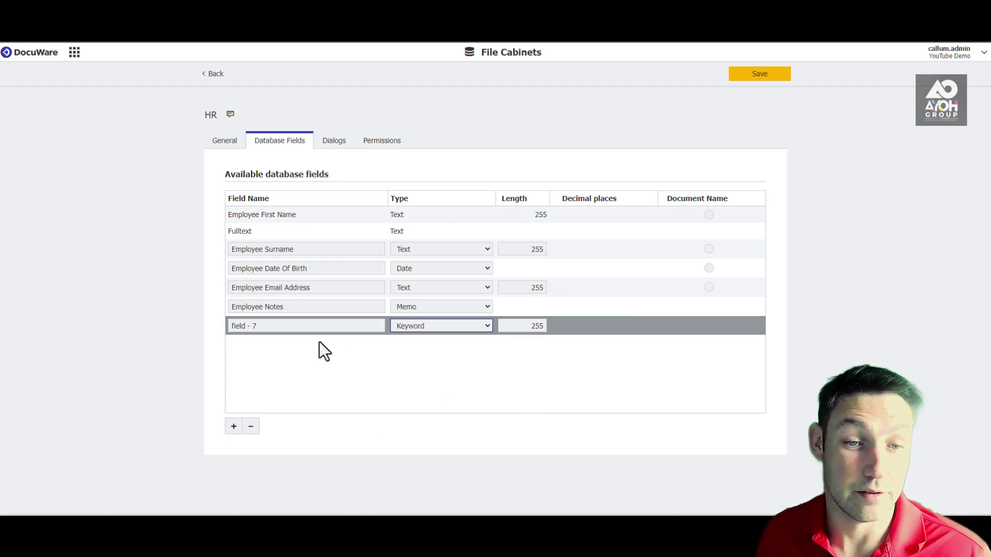
left_click_drag(261, 325, 222, 327)
type("Permissi")
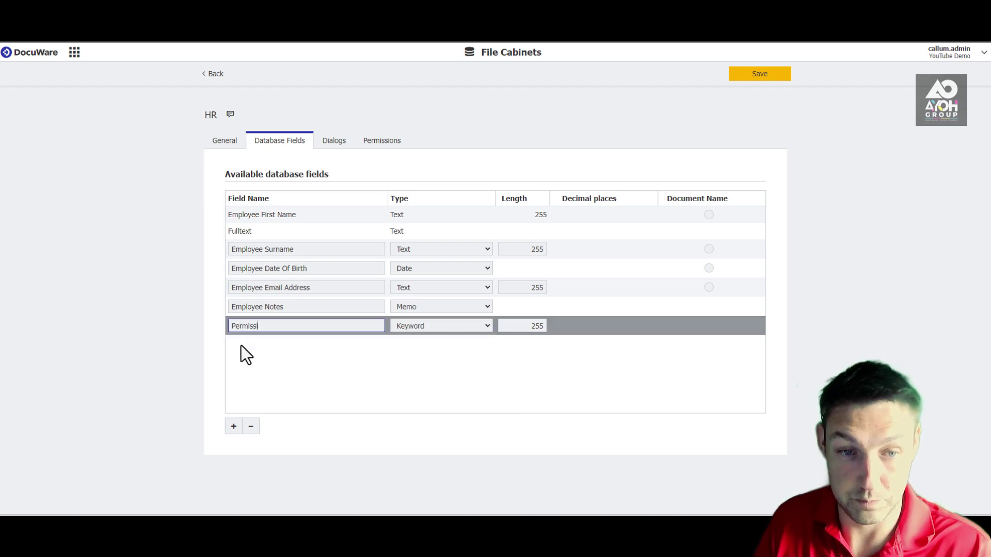
type("on lev")
key("BackSpace")
key("BackSpace")
key("BackSpace")
type("Lev")
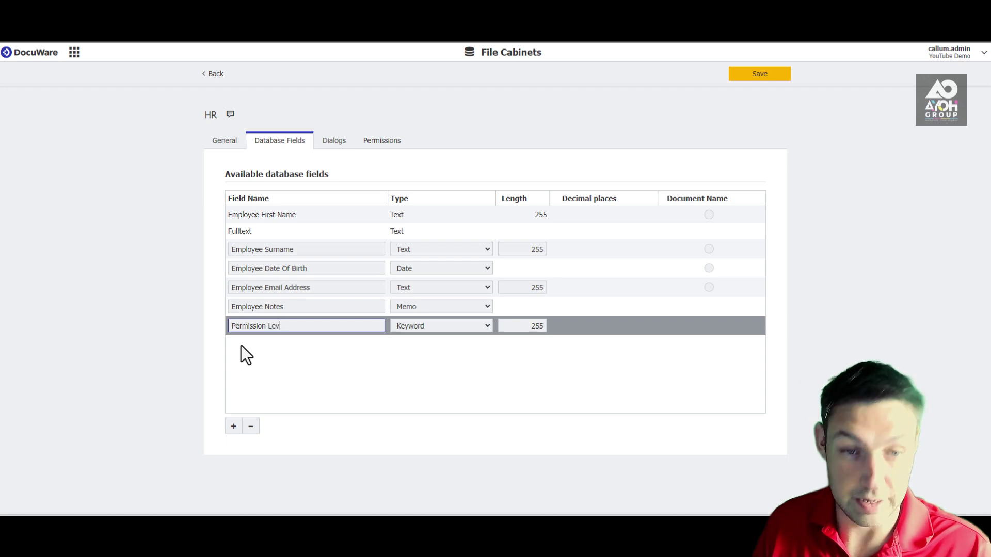
type("el")
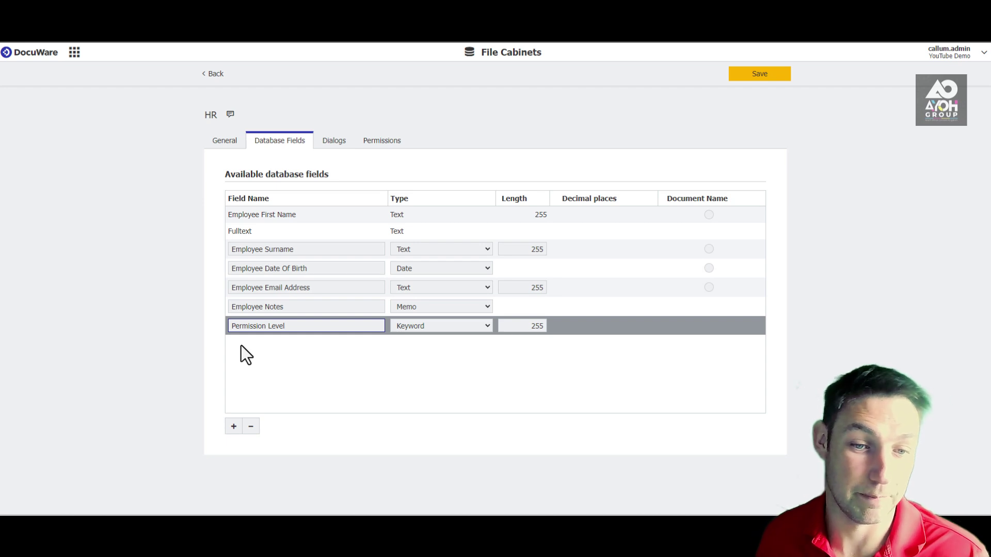
Step: Add a trial database field, try the types Decimal, DateTime and Table on it, and remove the field
left_click(233, 427)
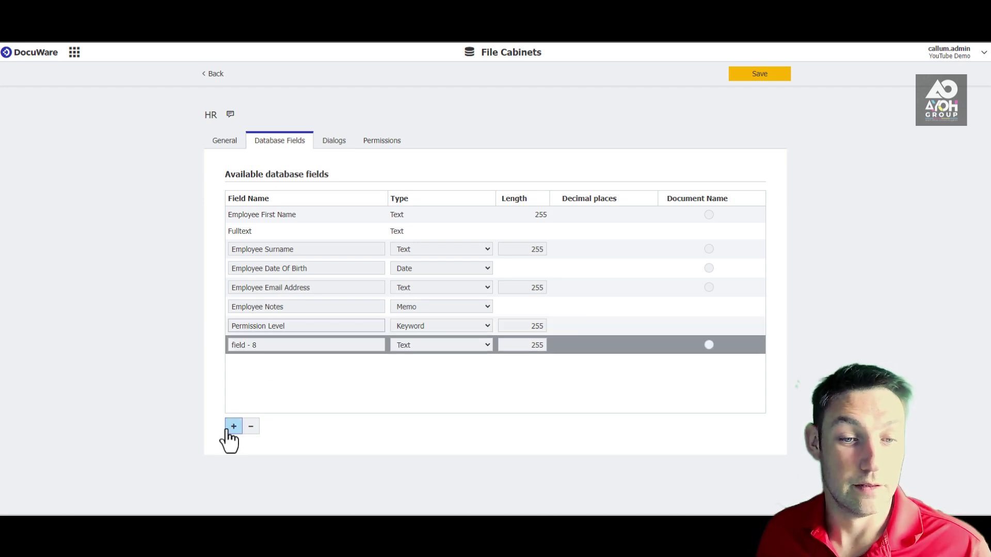
left_click(400, 348)
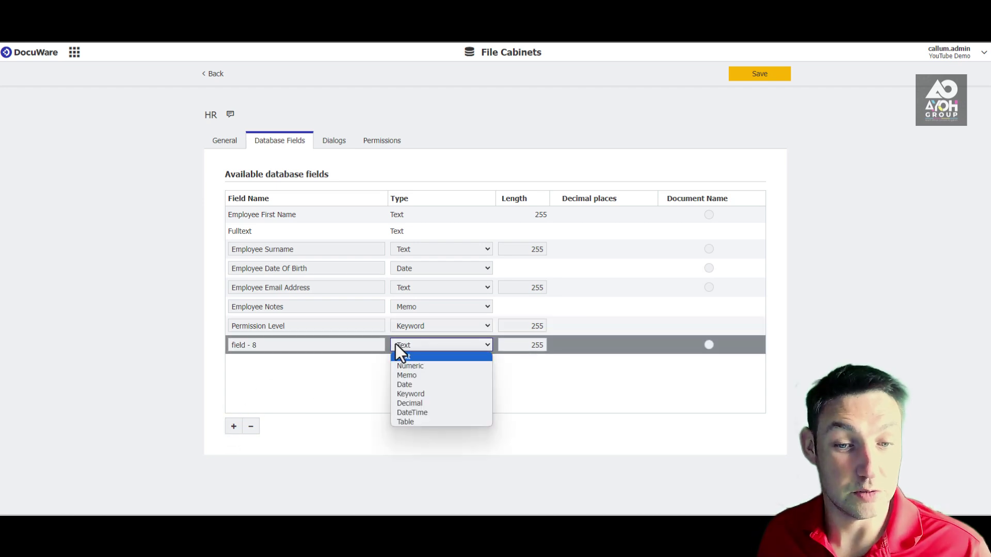
left_click(422, 403)
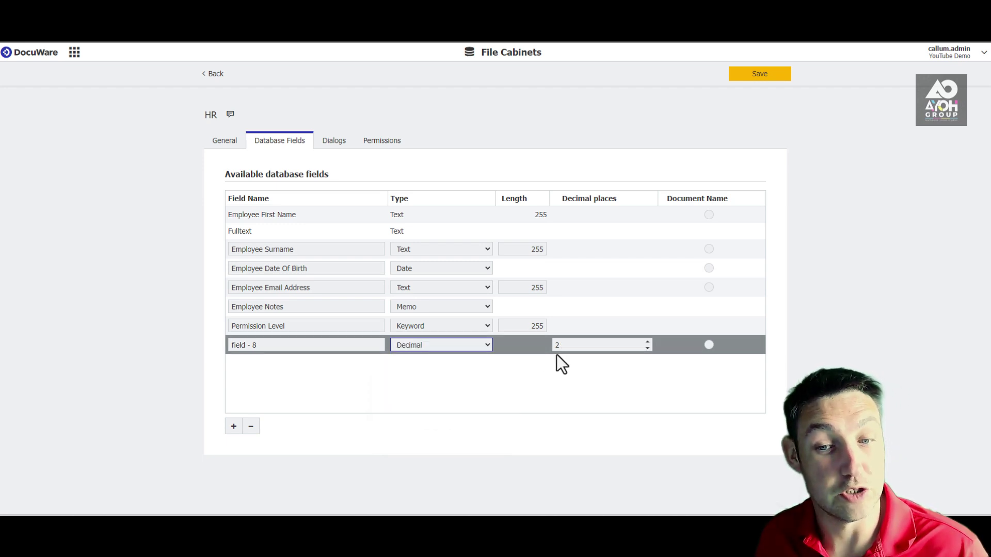
left_click(587, 343)
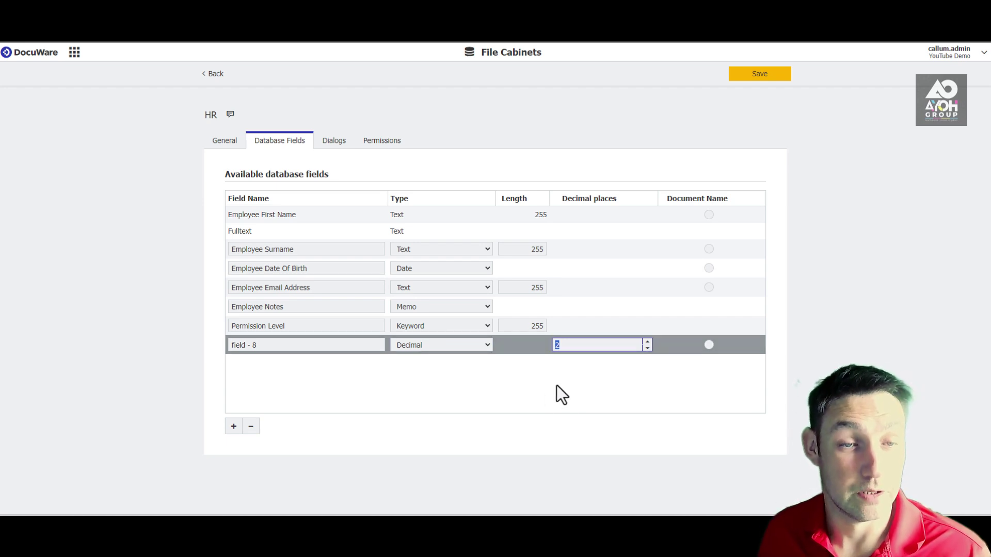
left_click(463, 347)
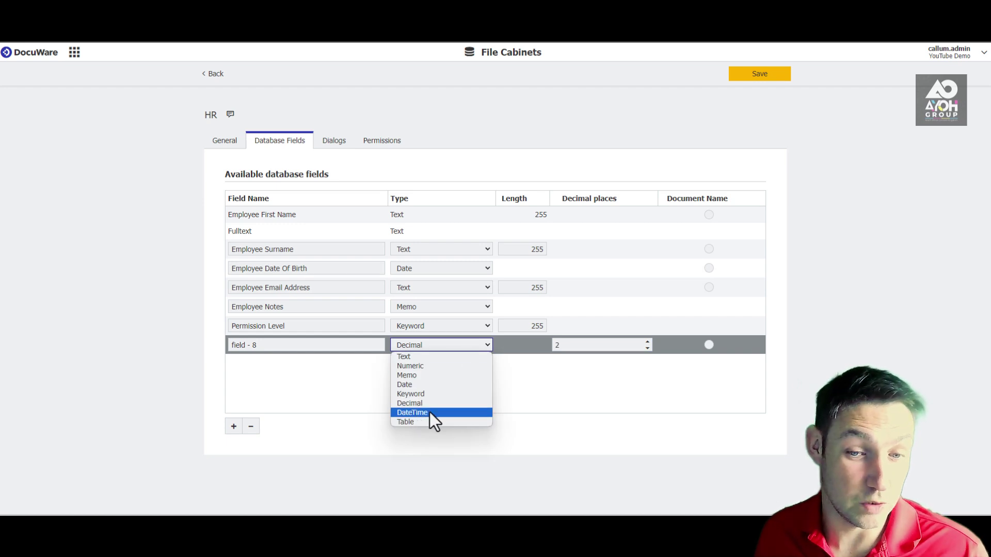
left_click(429, 412)
left_click(496, 393)
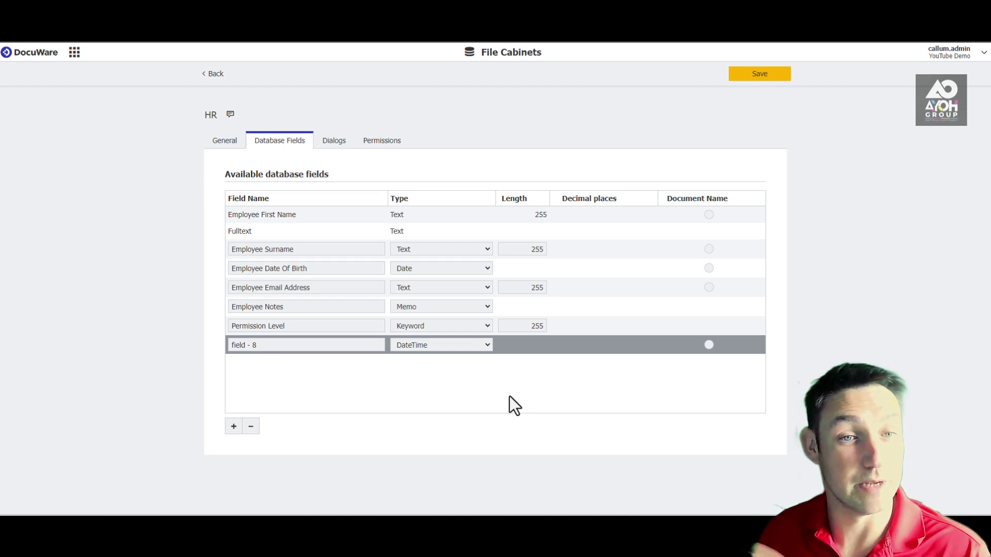
left_click(480, 347)
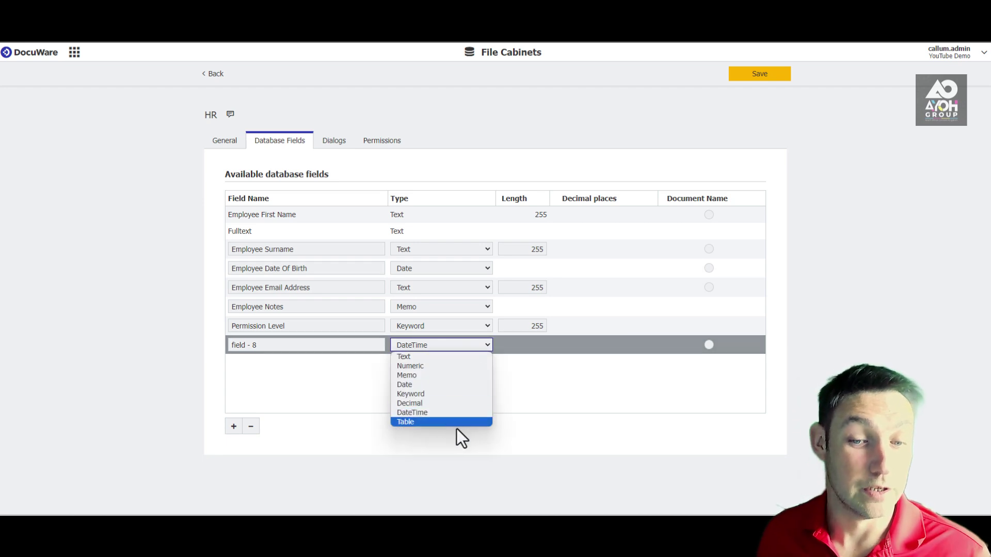
left_click(437, 423)
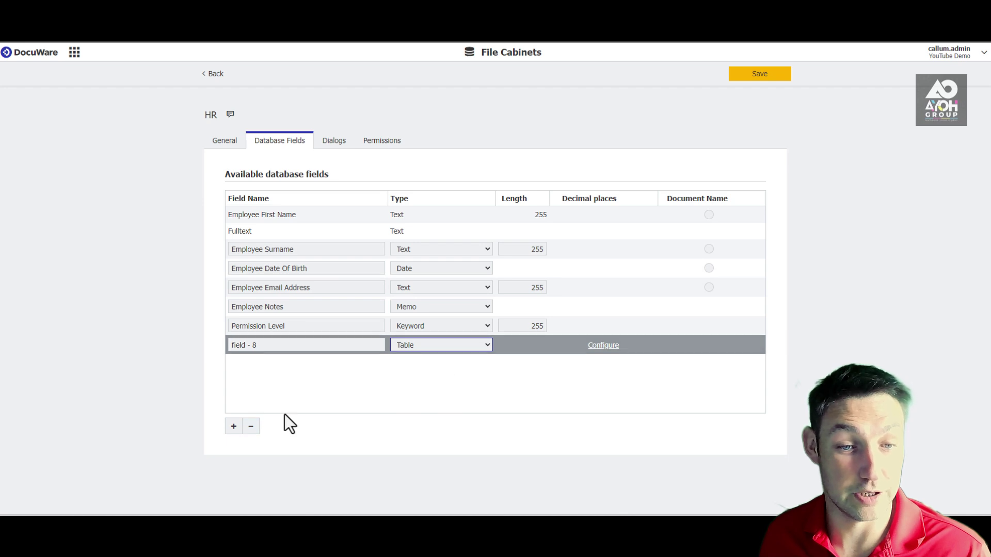
left_click(251, 427)
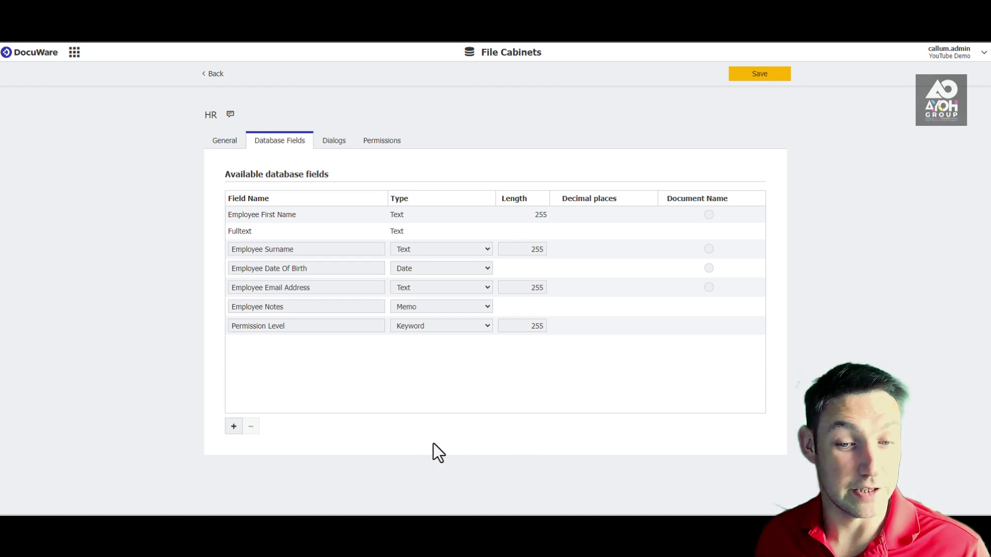
Step: Add two text database fields named Category and Document Type
left_click(233, 432)
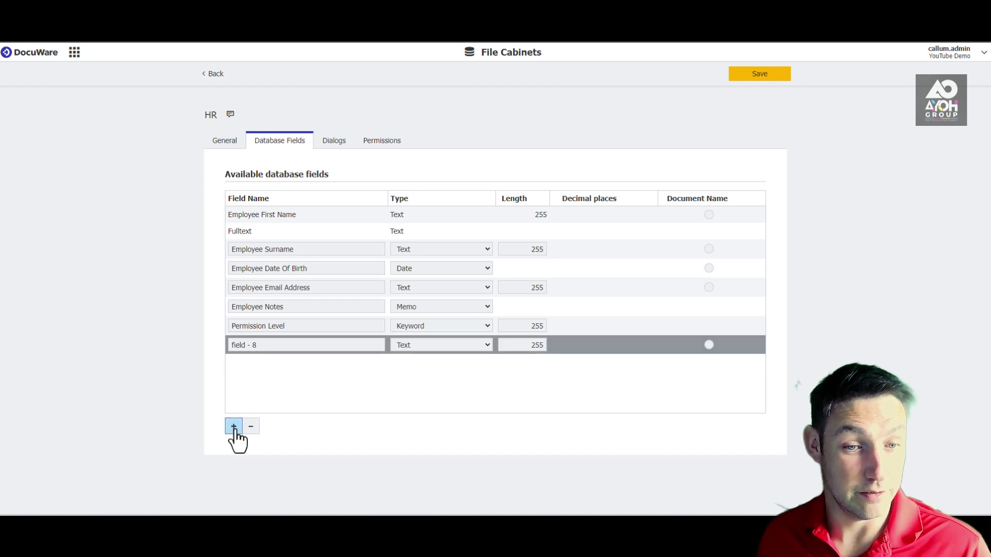
left_click_drag(283, 350, 228, 352)
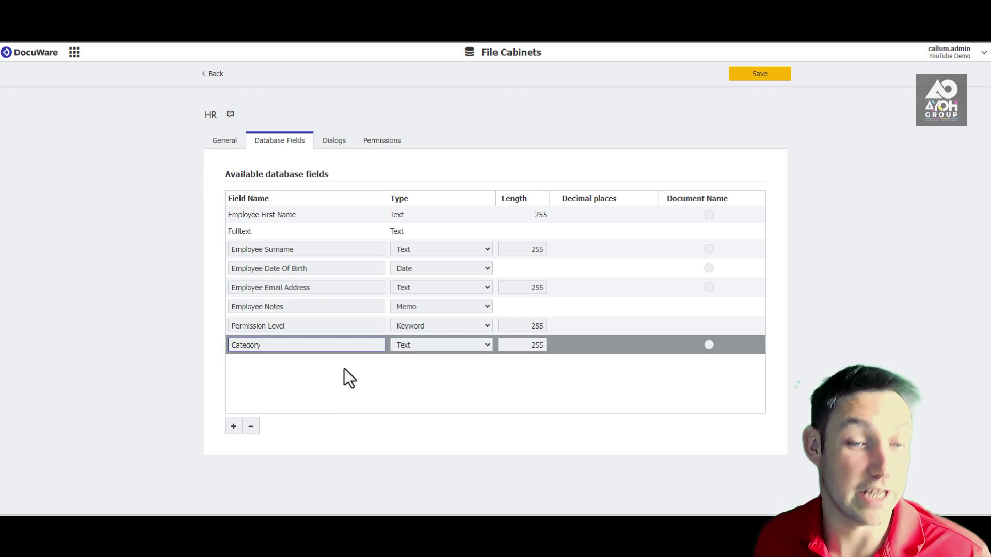
left_click(233, 427)
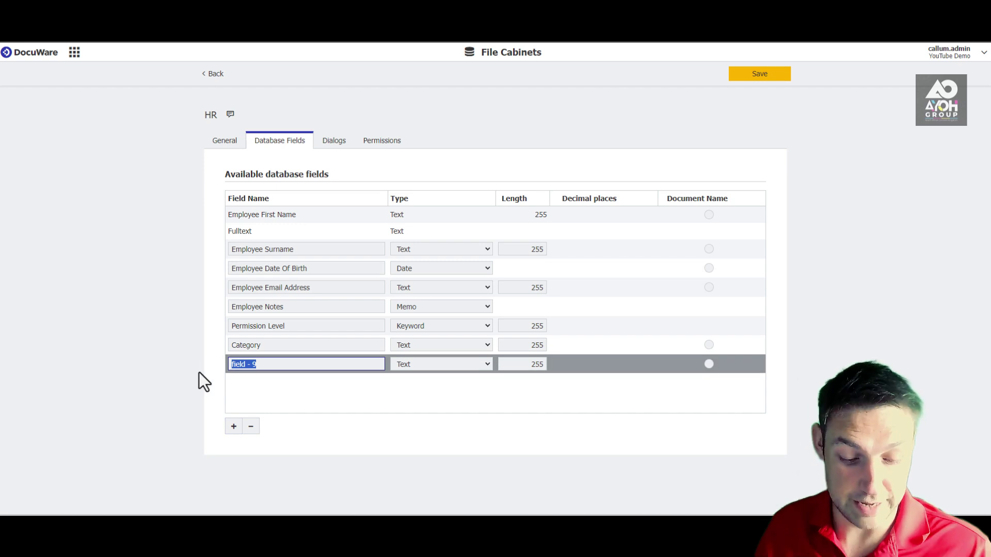
type("Sub-Category")
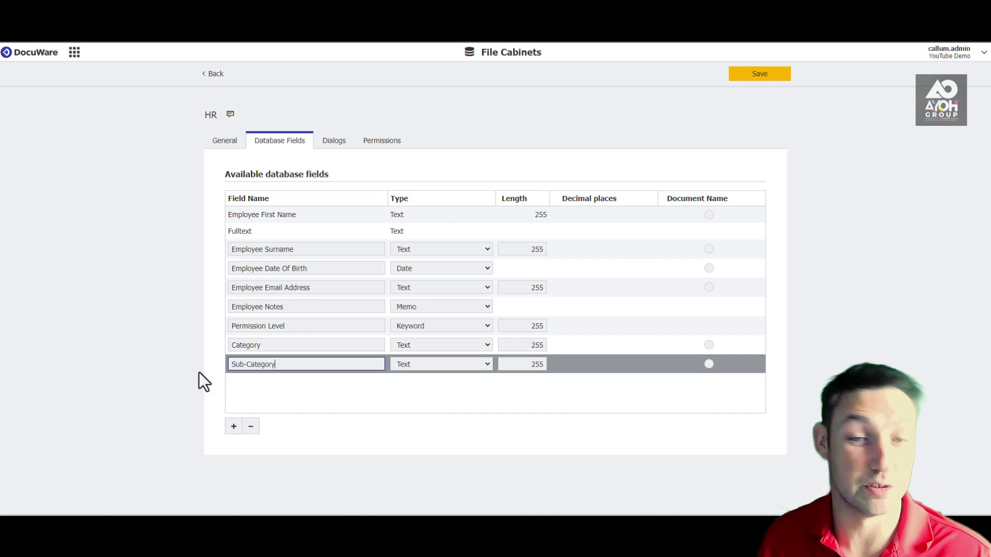
key("ctrl+a")
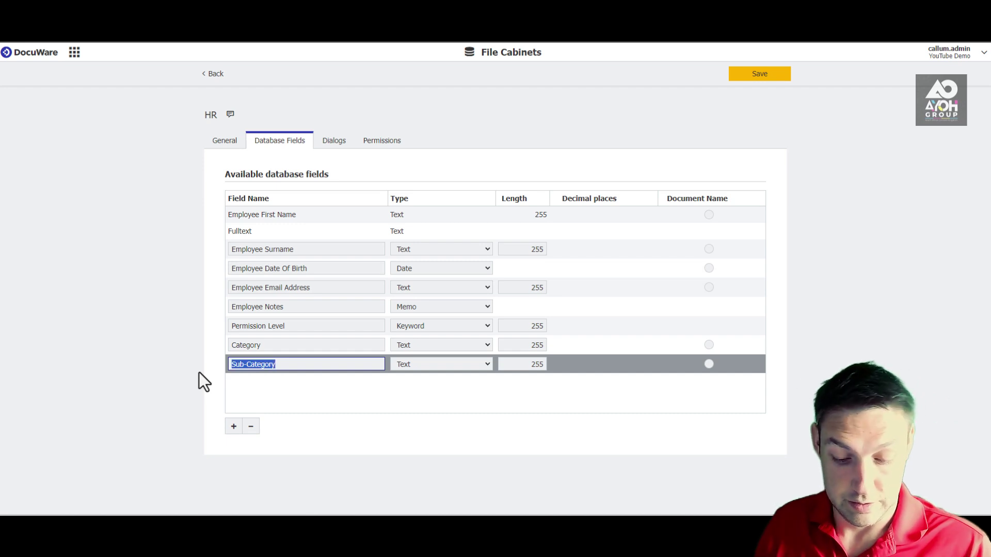
key("BackSpace")
type("Document Type")
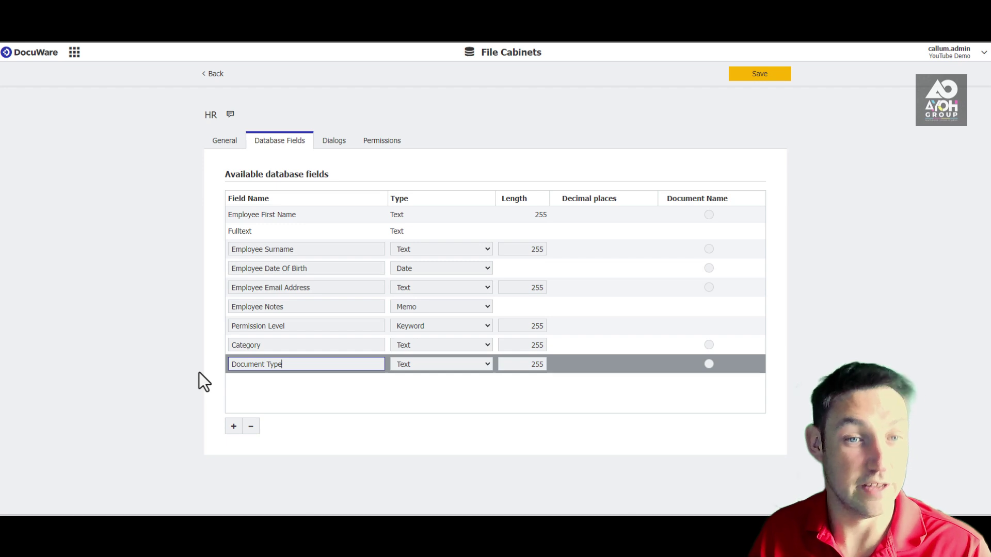
left_click(266, 346)
left_click_drag(233, 346, 293, 349)
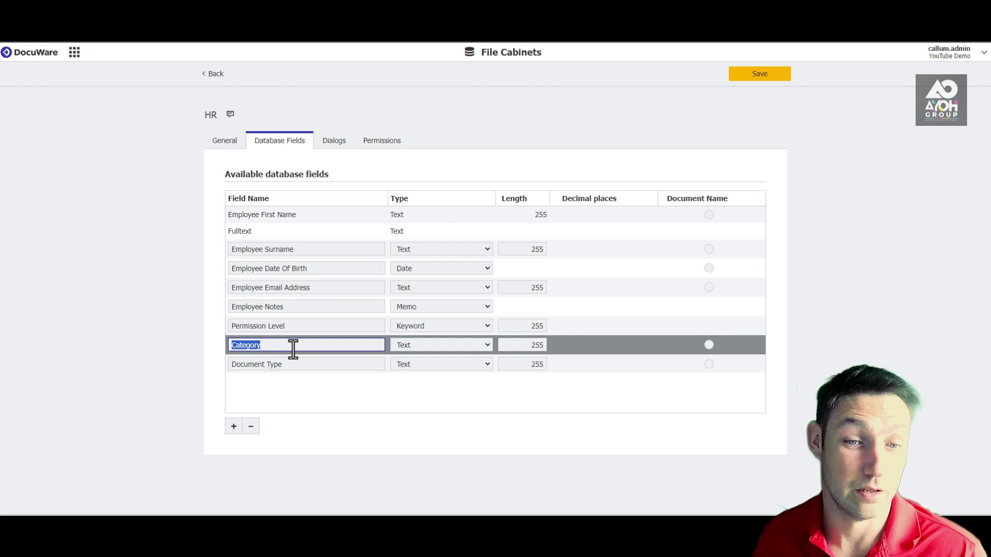
left_click(431, 445)
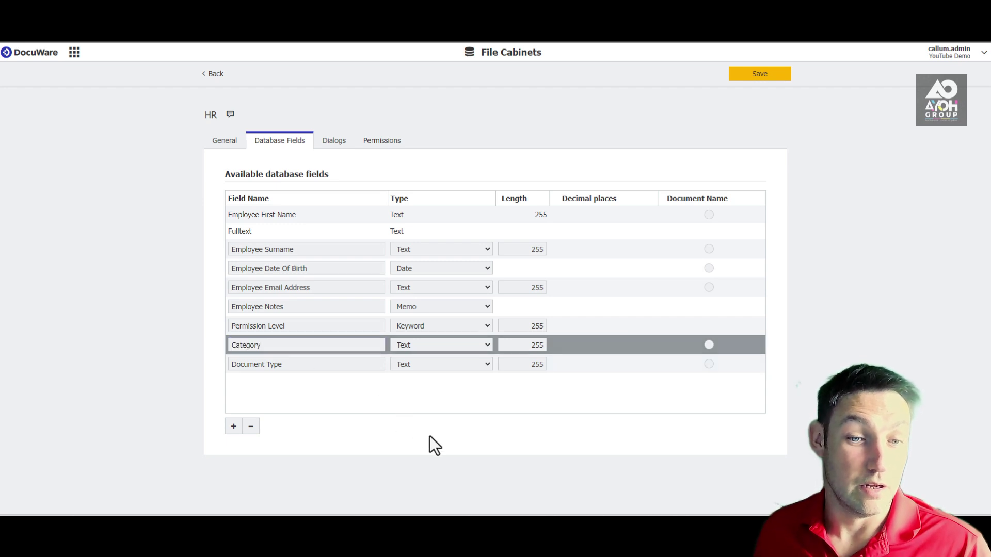
Step: Add a text database field named Document Description
left_click(233, 427)
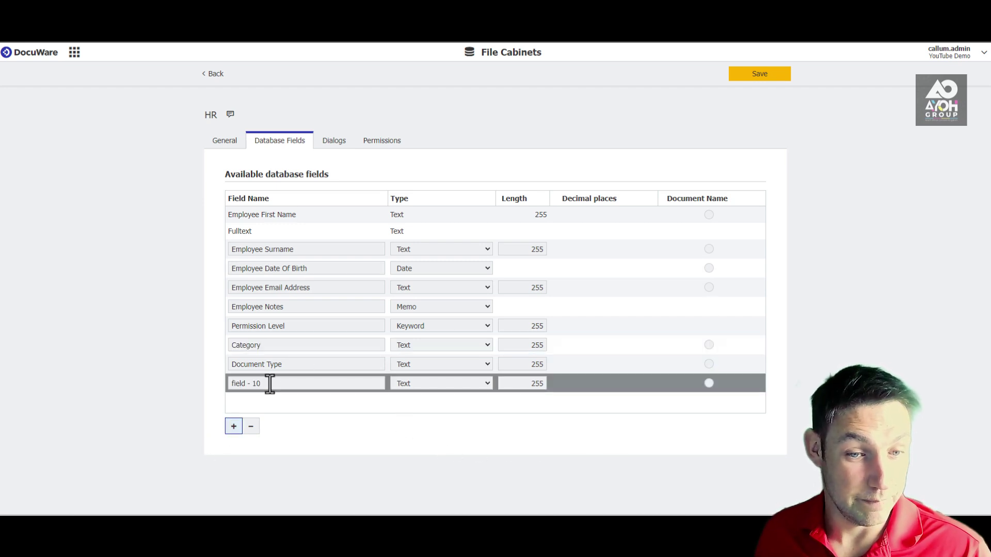
left_click(269, 383)
type("Document ")
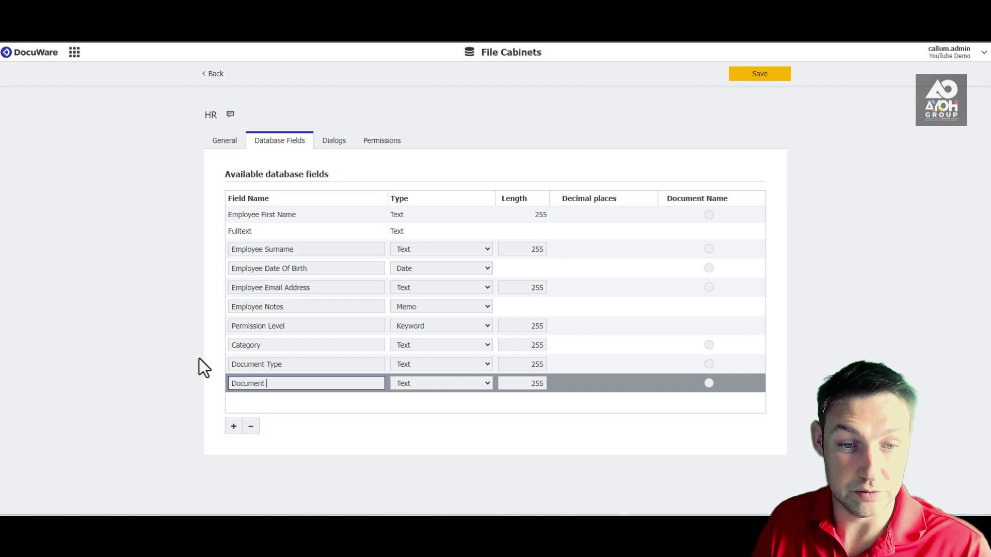
type("Descripti")
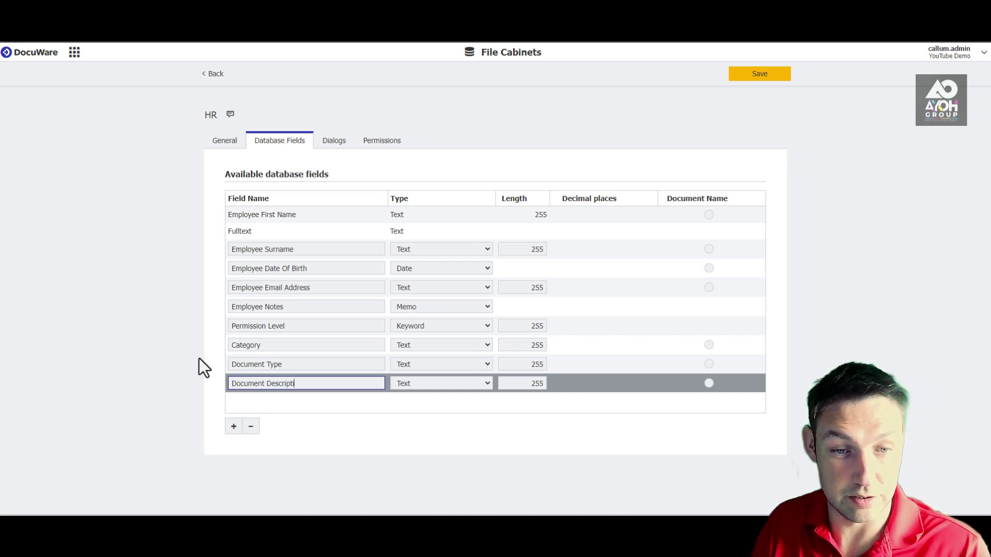
type("on")
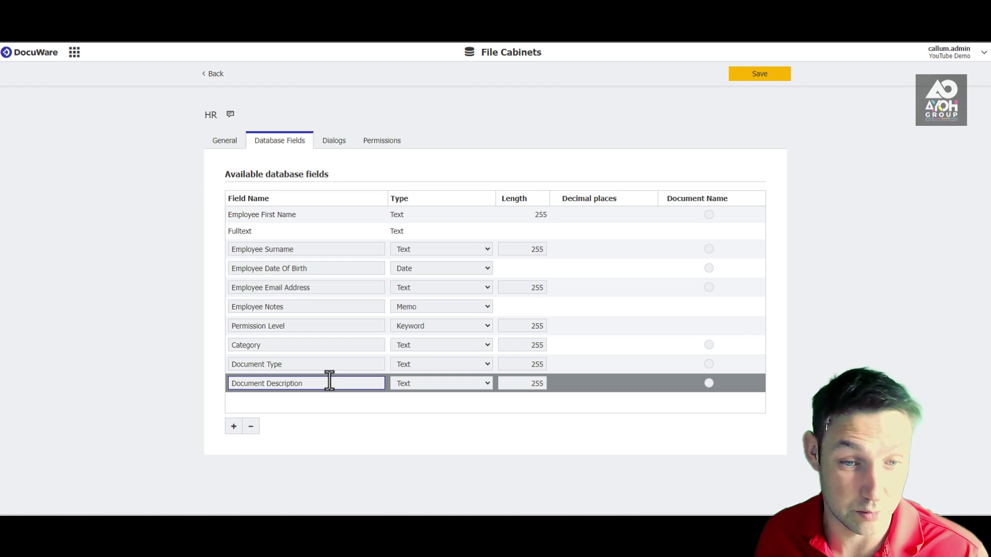
Step: Add a database field named Document Date with the type Date
left_click(233, 428)
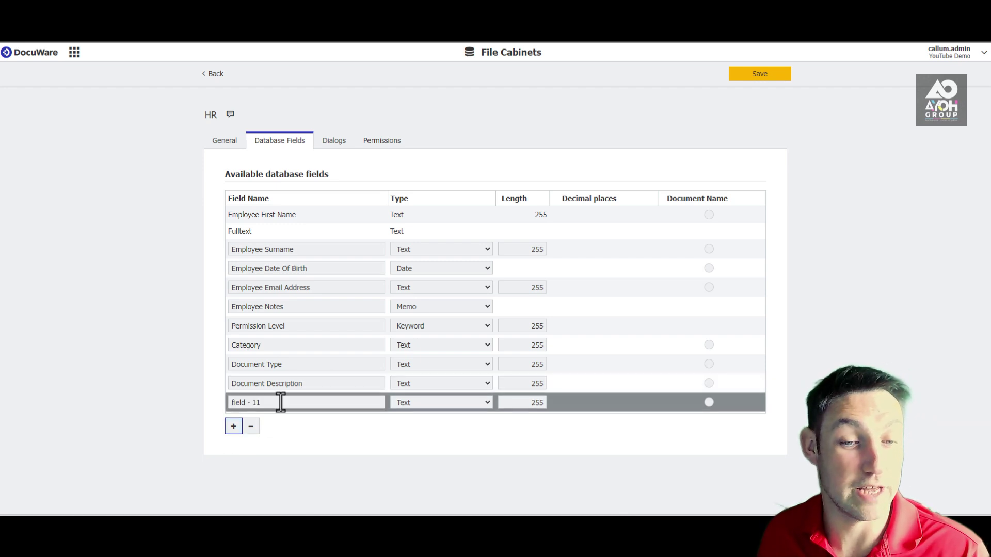
type("Document Date")
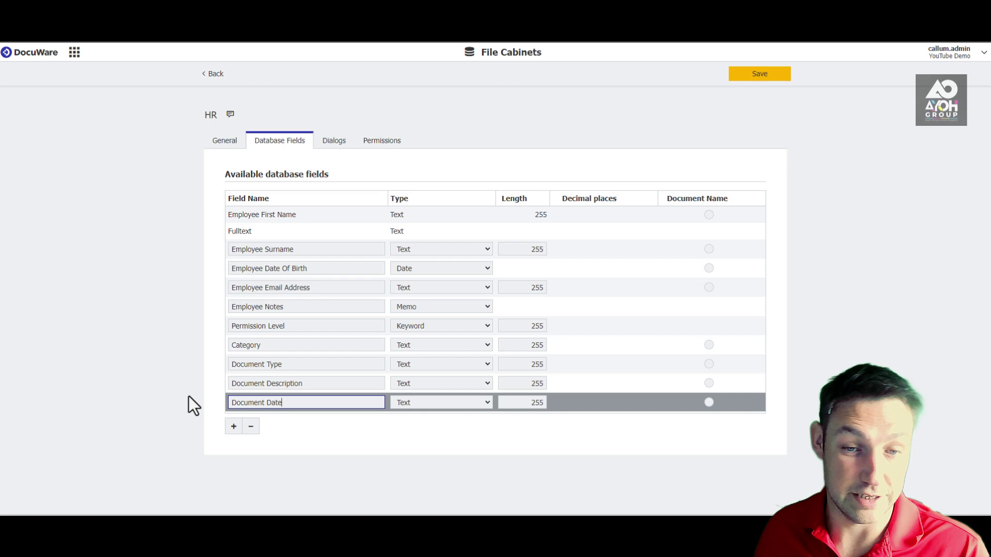
key("Tab")
key("d")
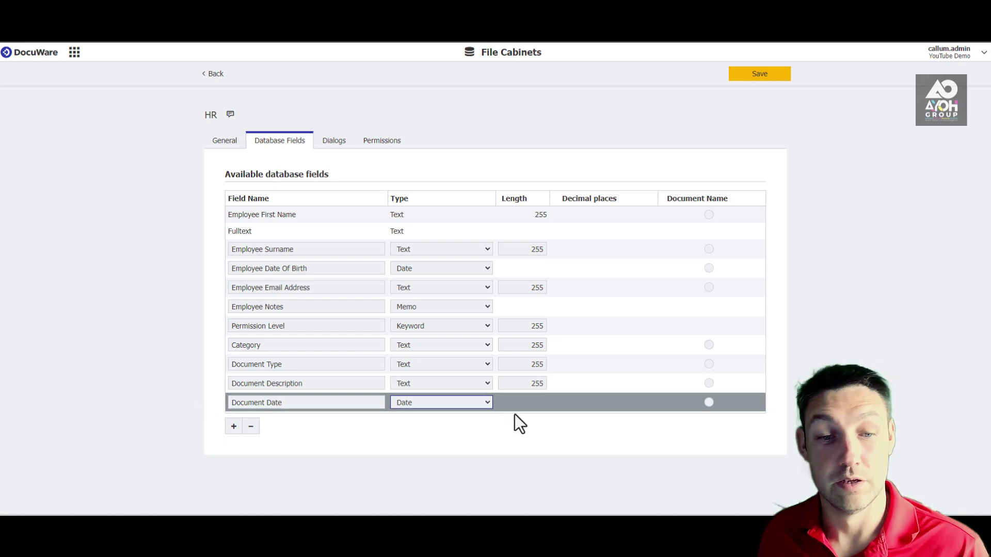
Step: Set Document Description as the document name field and save the HR file cabinet
left_click_drag(305, 392, 223, 391)
left_click(708, 384)
left_click(709, 384)
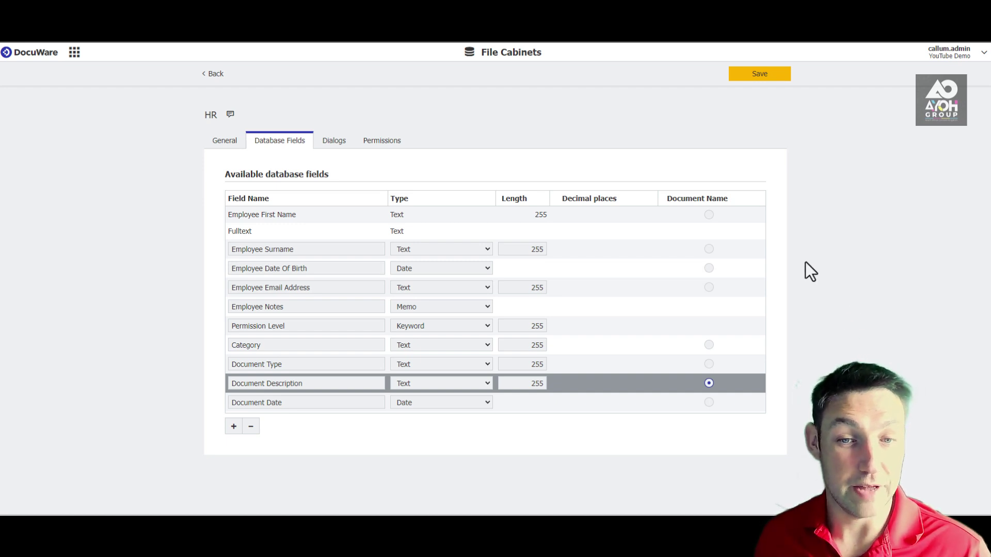
left_click(755, 75)
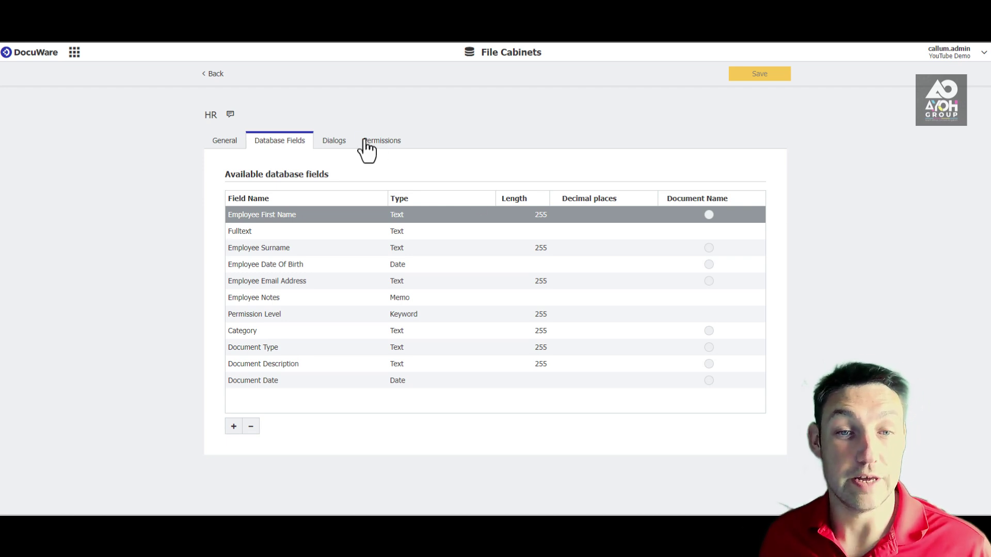
Step: Filter the HR cabinet's dialogs to store dialogs and review the field settings of the Default Store Dialog without changing them
left_click(325, 146)
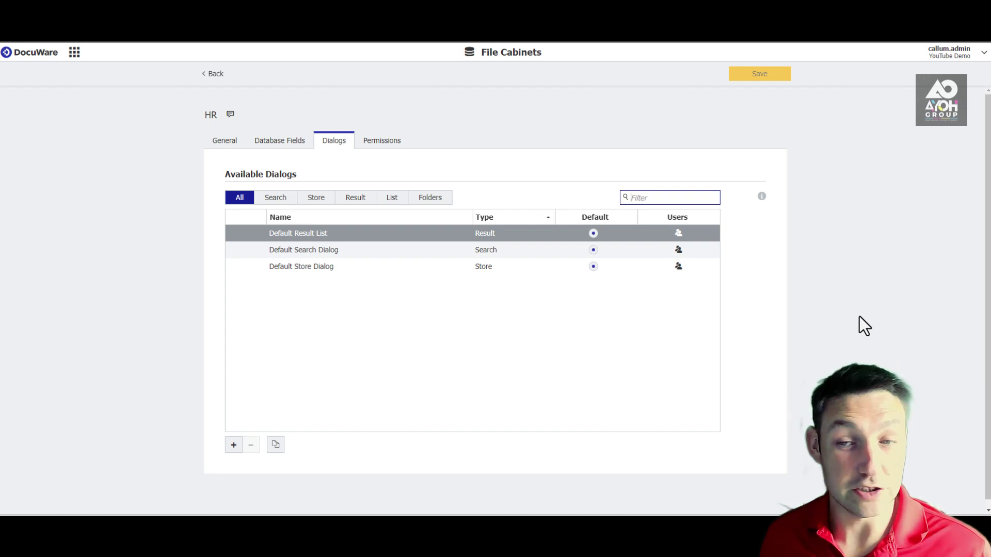
left_click(865, 285)
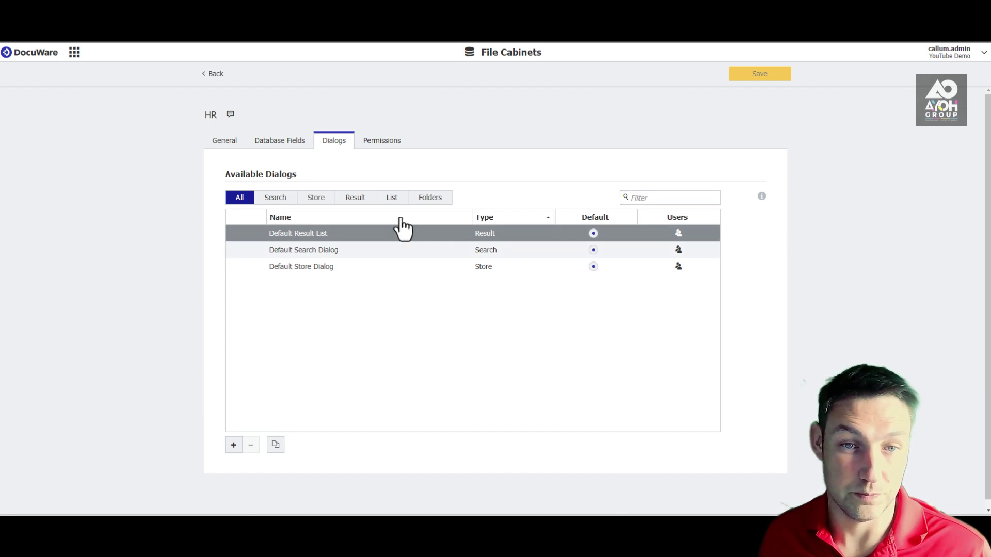
left_click(314, 200)
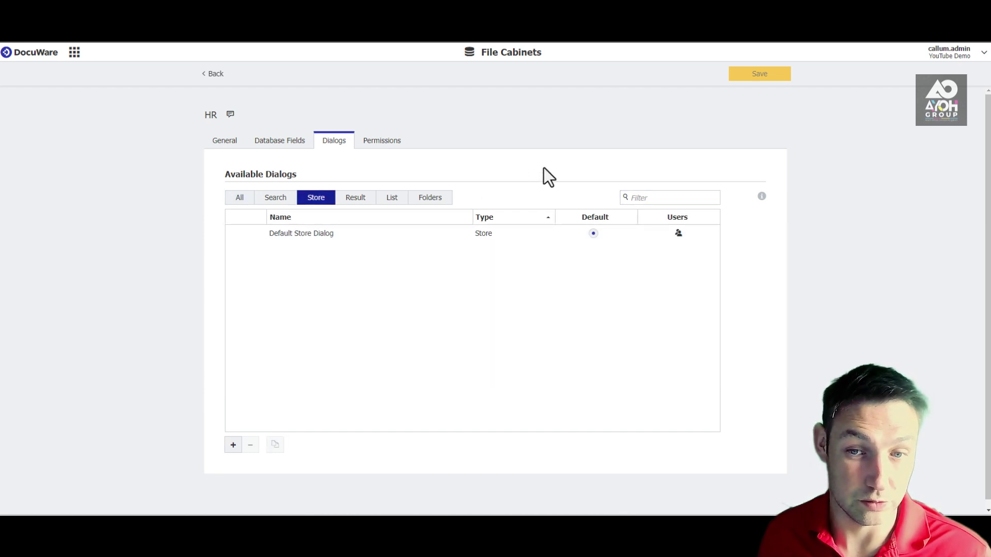
left_click(302, 238)
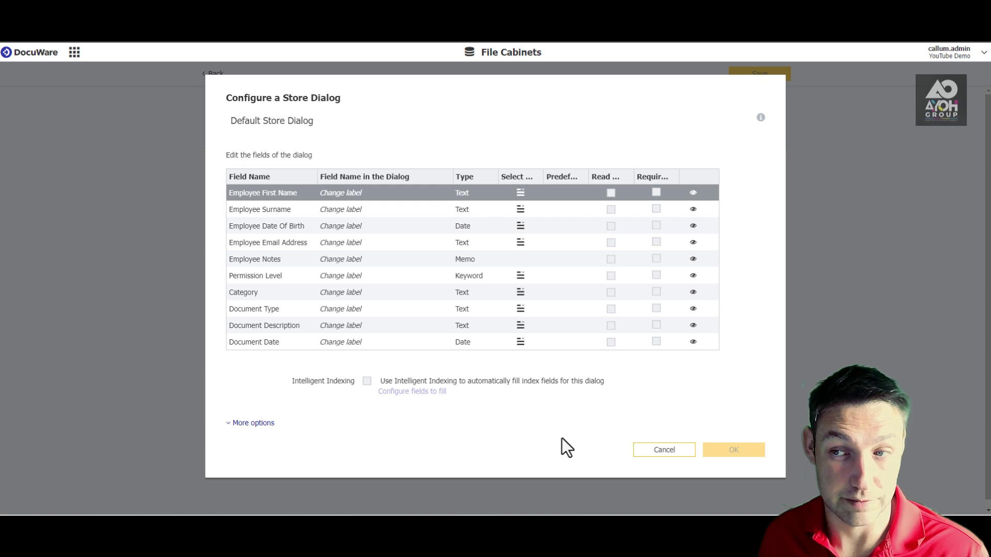
left_click(662, 449)
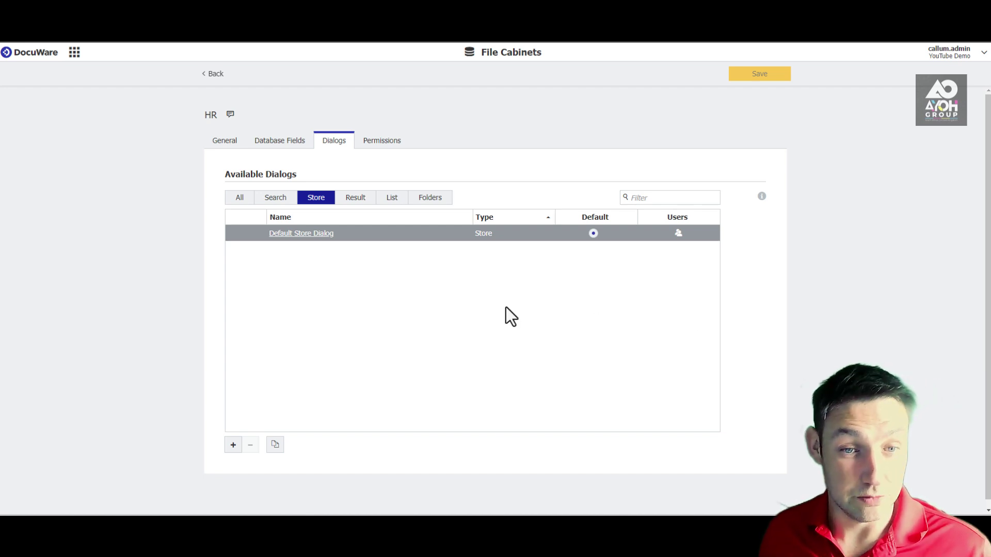
Step: Create a store dialog named Save To HR and move Category and Document Type to the start of its field list
left_click(233, 446)
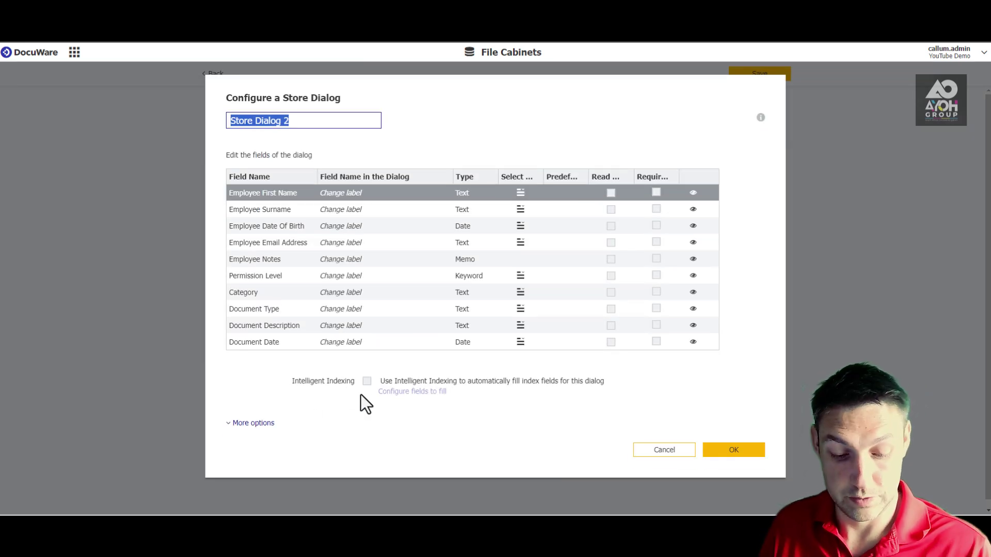
type("Save To HR")
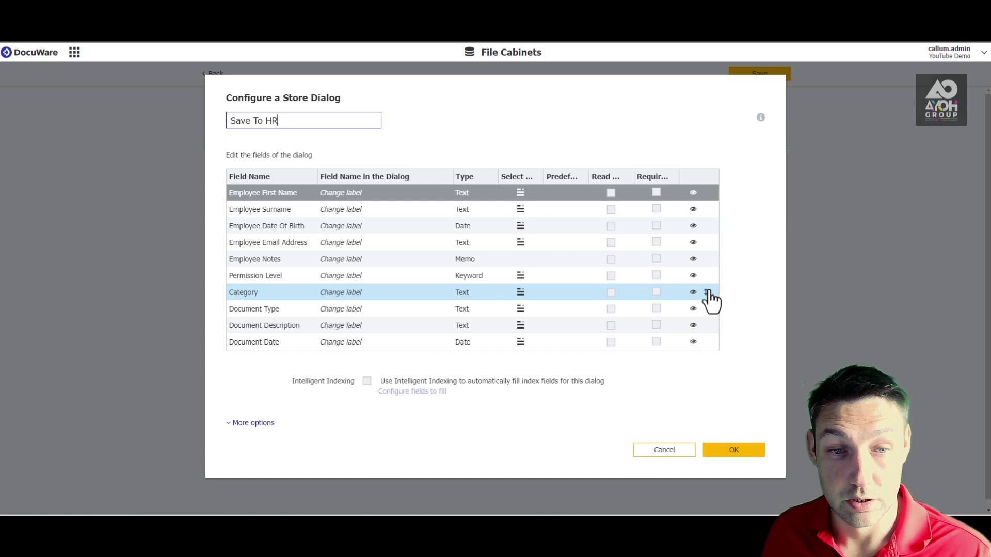
left_click_drag(707, 293, 724, 189)
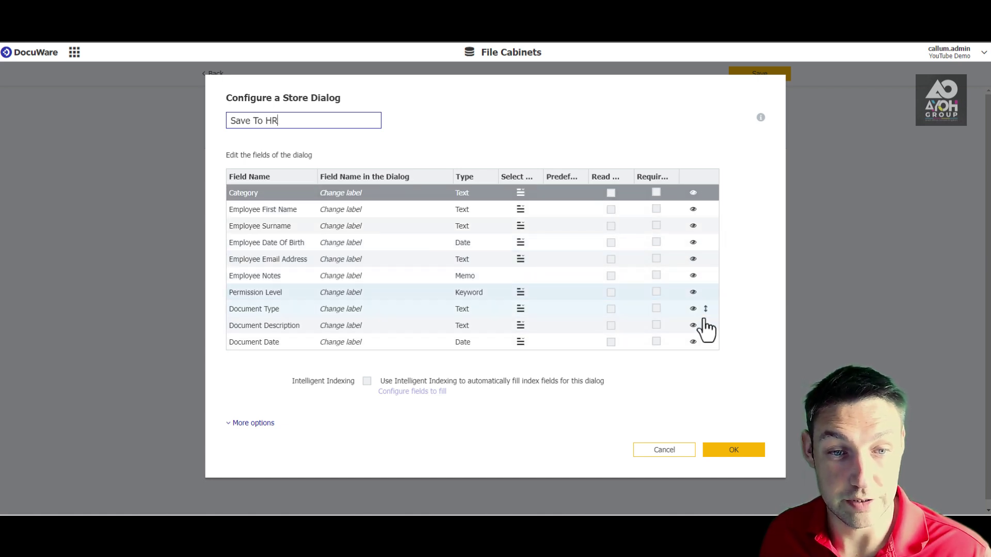
left_click_drag(707, 313, 712, 211)
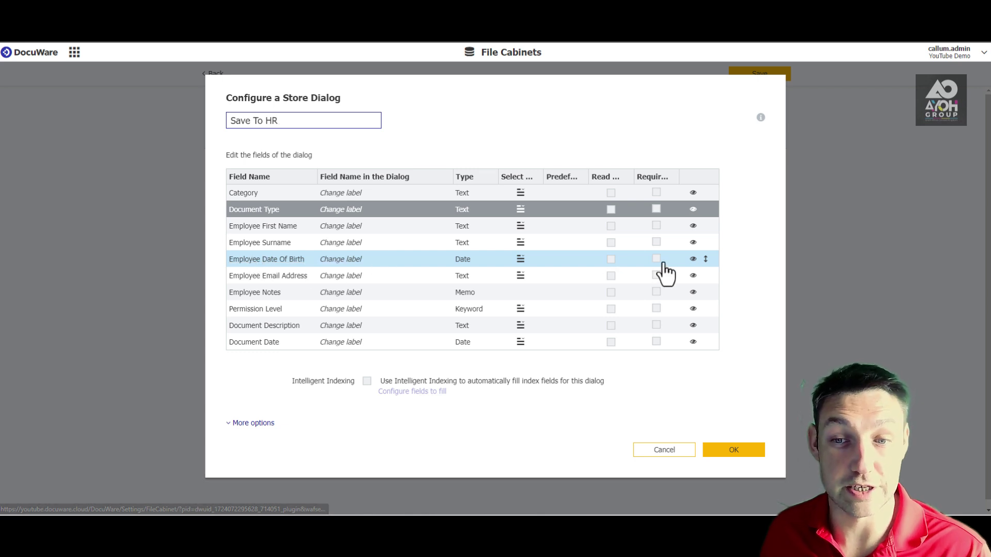
Step: Hide Employee Date Of Birth, Employee Email Address, Employee Notes and Permission Level, and place Document Description and Document Date directly below Document Type
left_click(693, 259)
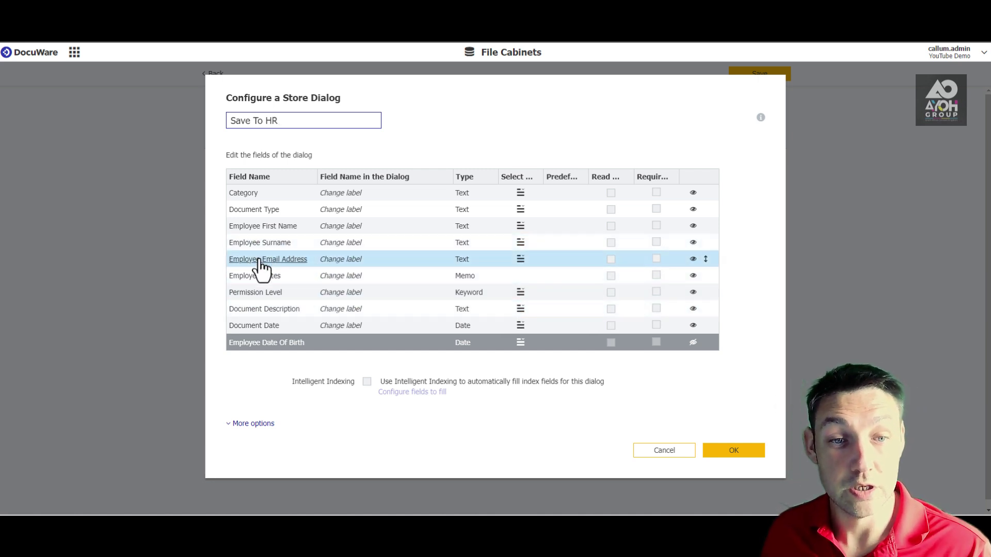
left_click(313, 258)
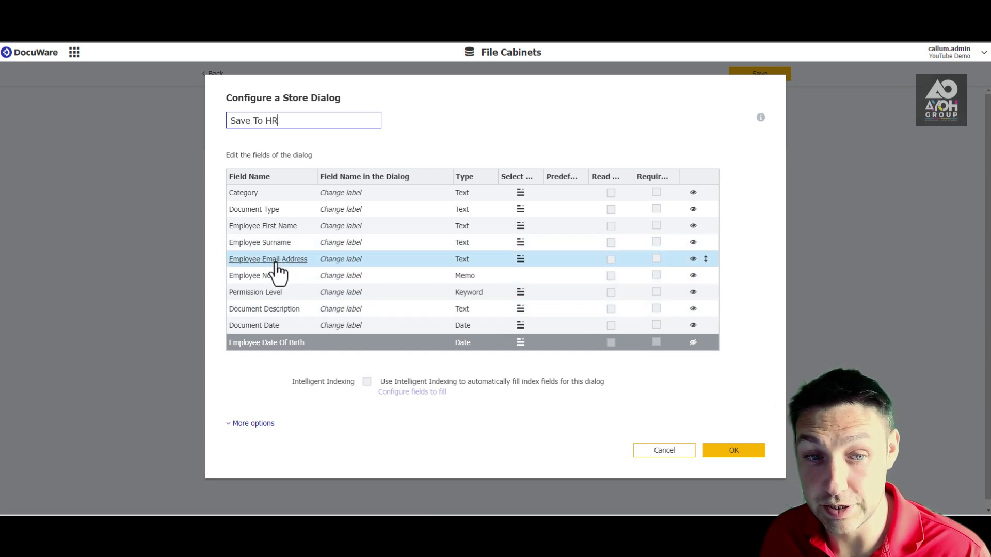
left_click(693, 259)
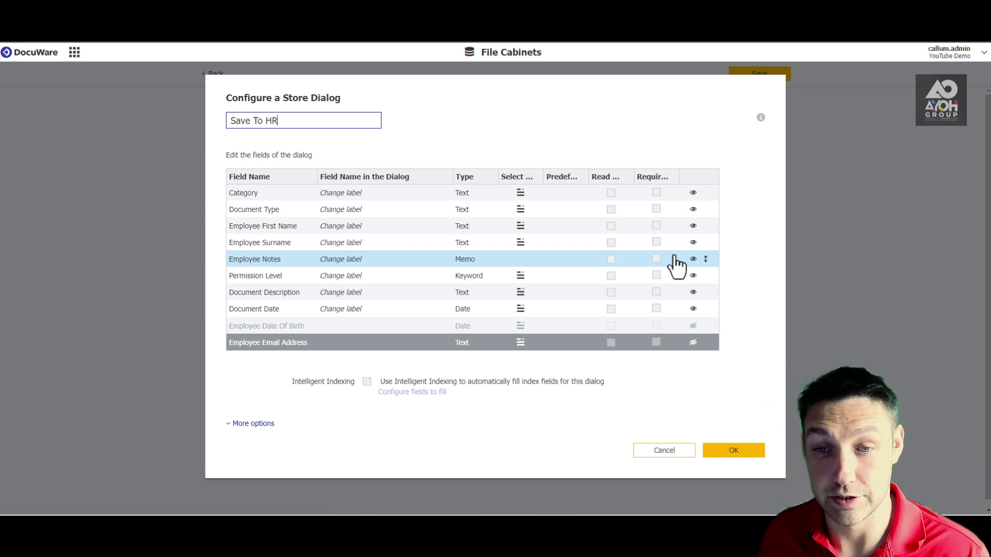
left_click(694, 260)
left_click(694, 259)
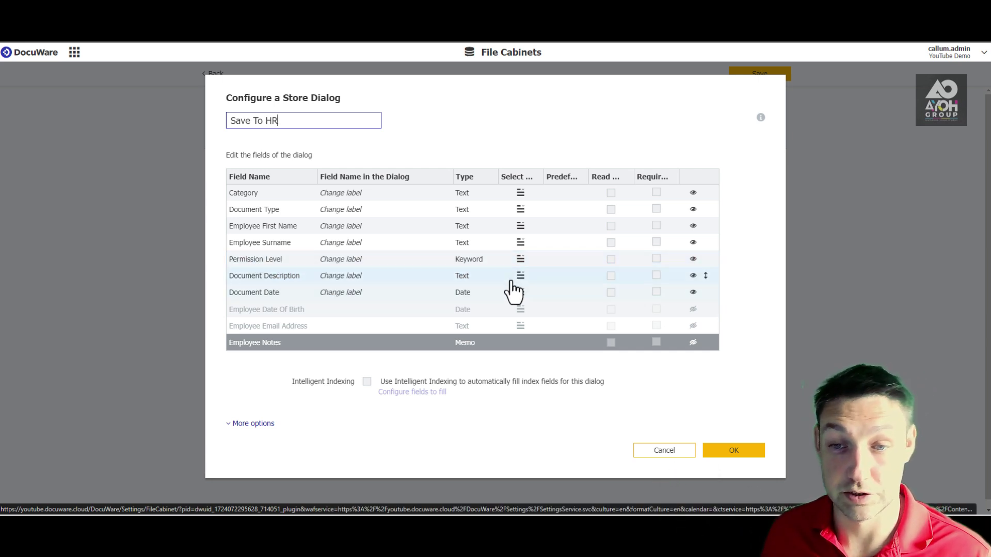
left_click(693, 259)
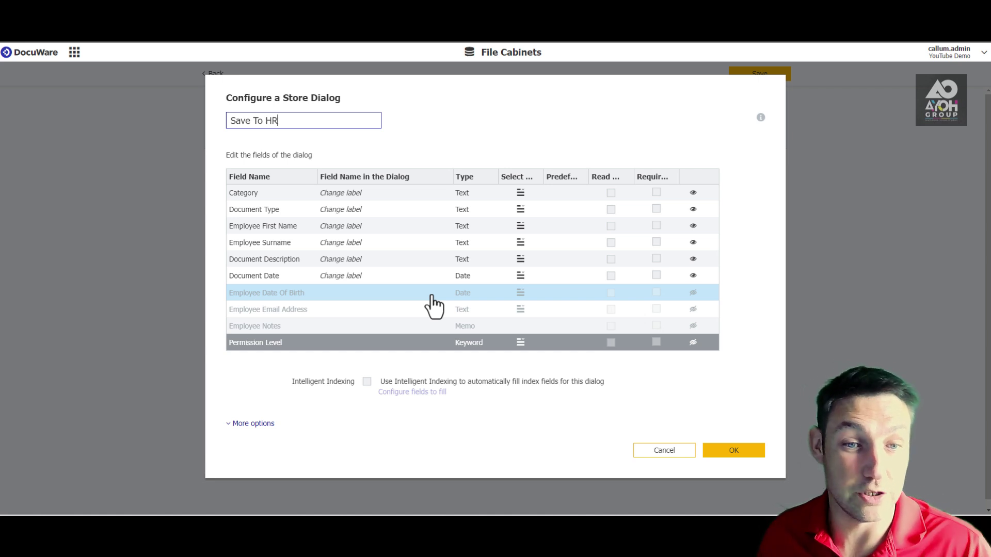
left_click_drag(705, 260, 697, 224)
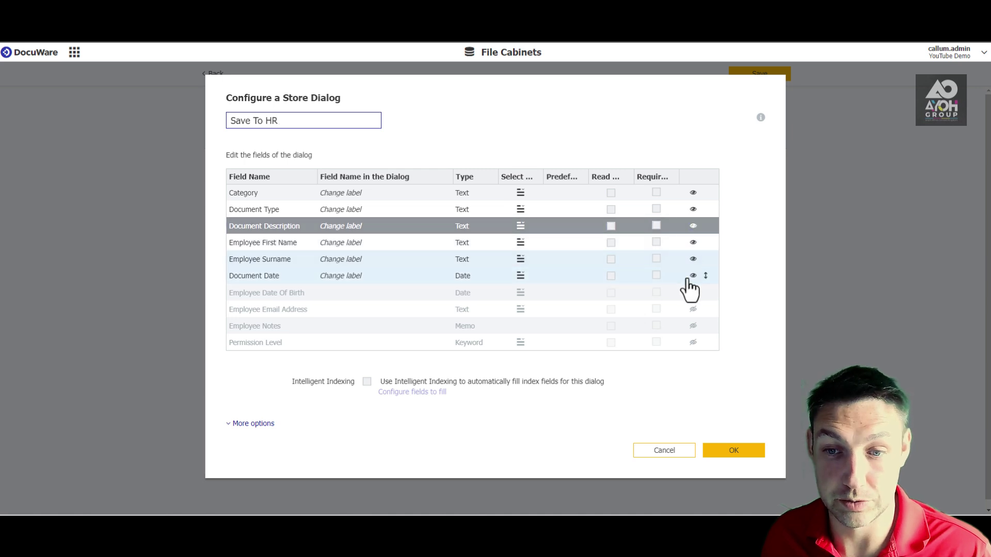
left_click_drag(706, 281, 715, 245)
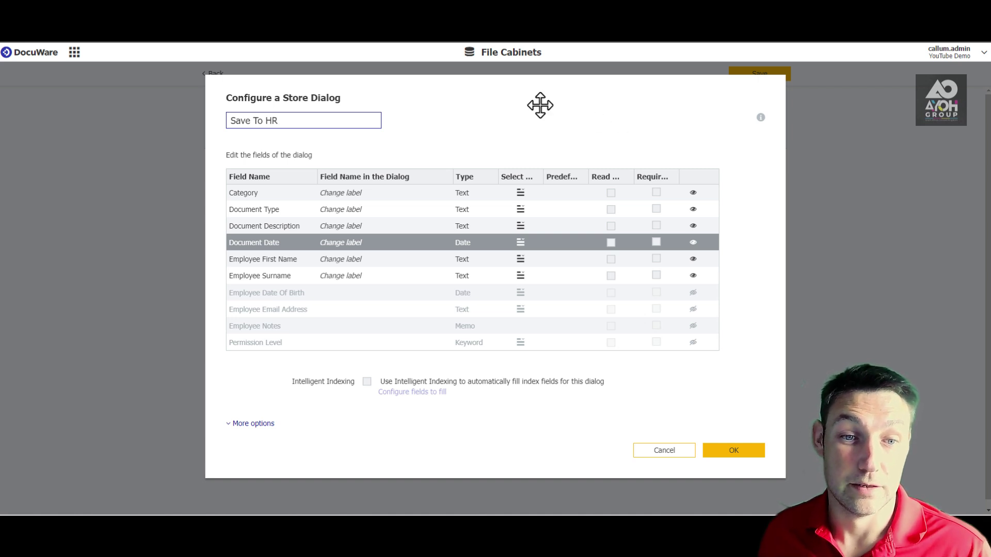
Step: Make Employee First Name, Employee Surname, Category, Document Type and Document Date required fields in the store dialog
left_click(657, 259)
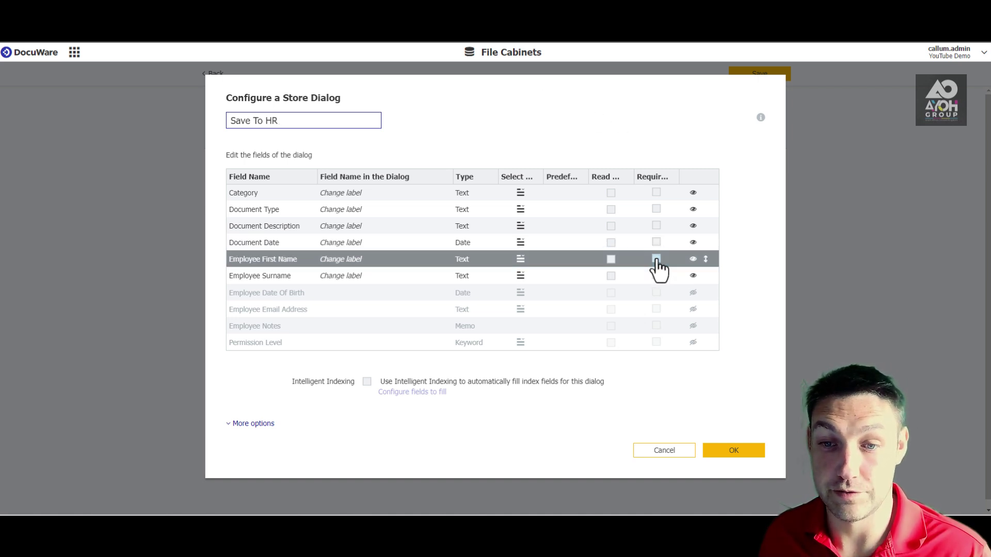
left_click(657, 260)
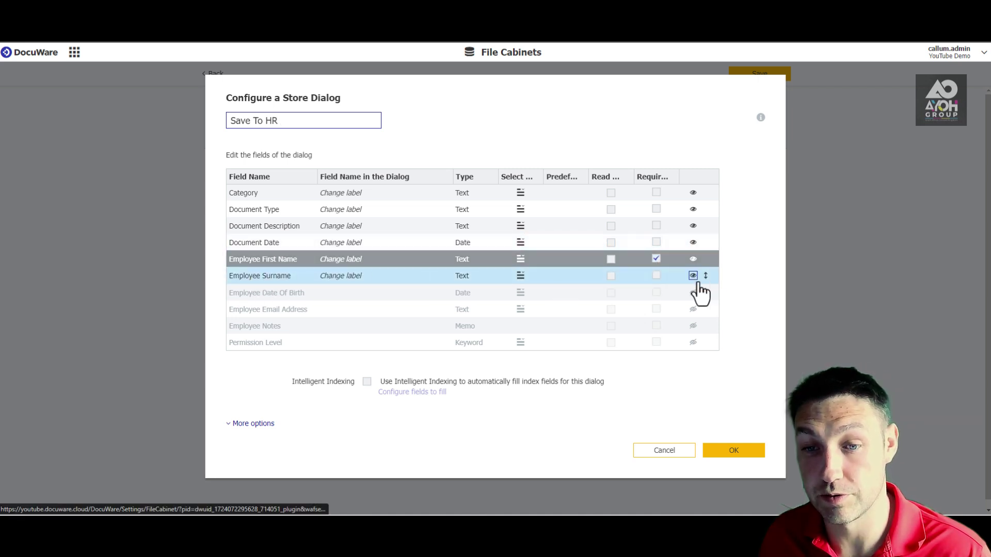
left_click(656, 275)
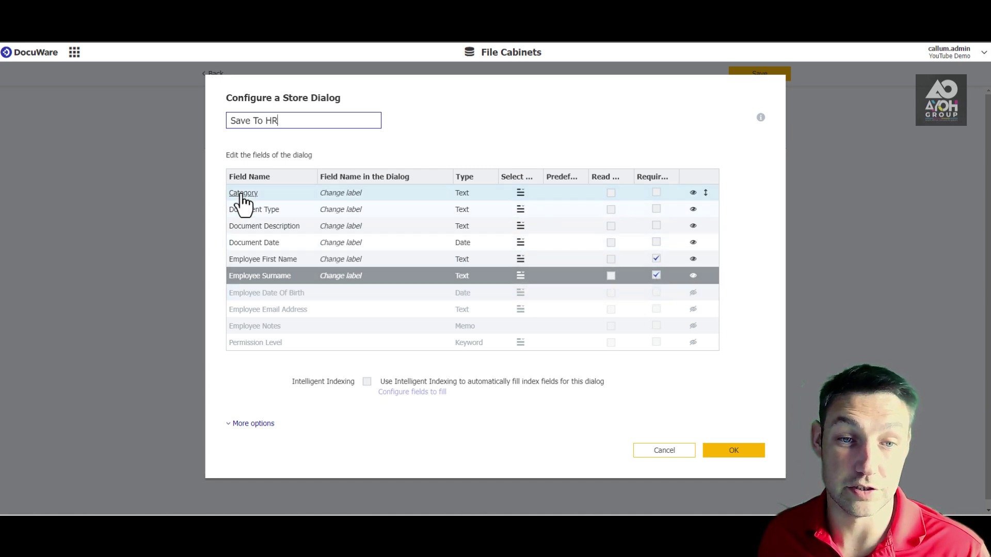
left_click(656, 193)
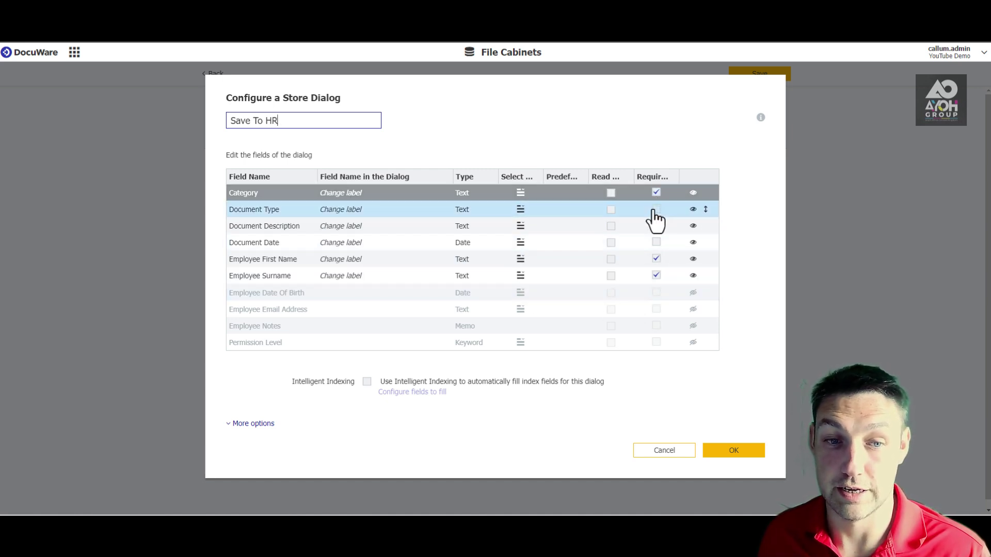
left_click(656, 209)
left_click(656, 242)
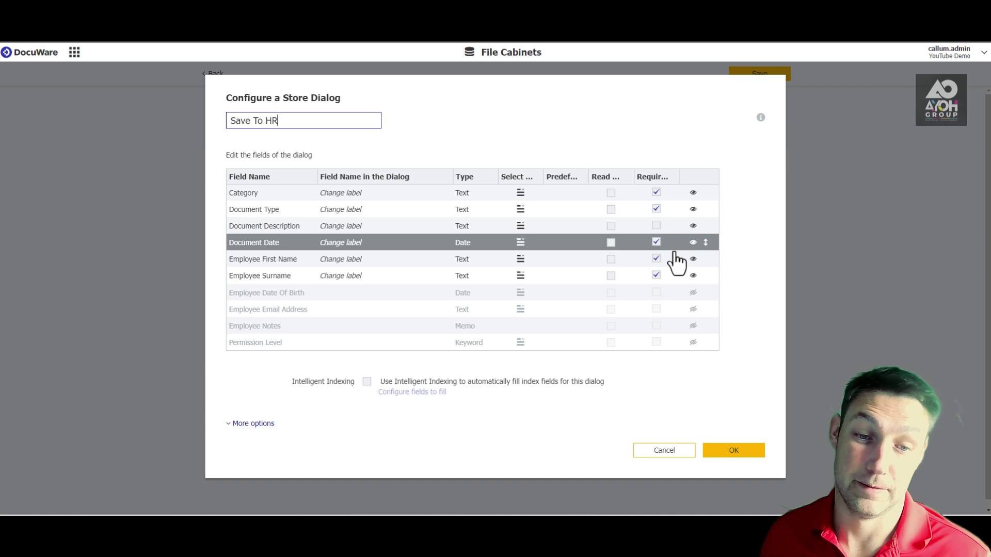
Step: Check the store dialog's additional options, accept the Save To HR dialog and save the file cabinet
left_click(247, 424)
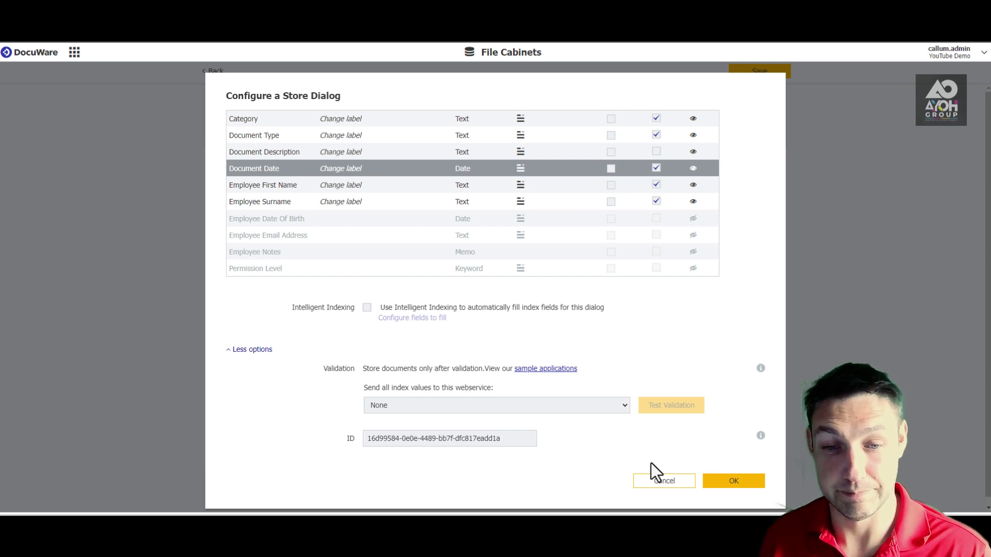
left_click(244, 351)
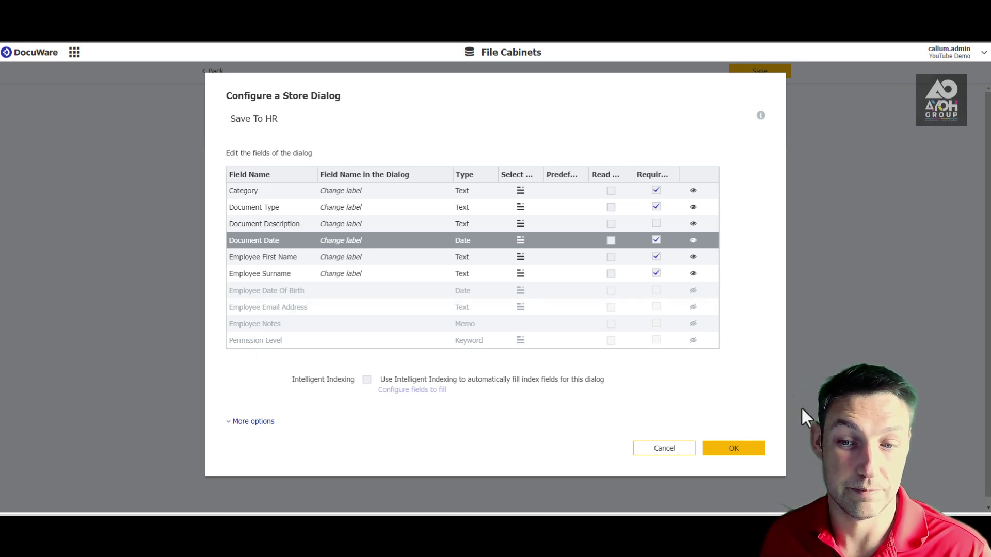
left_click(745, 453)
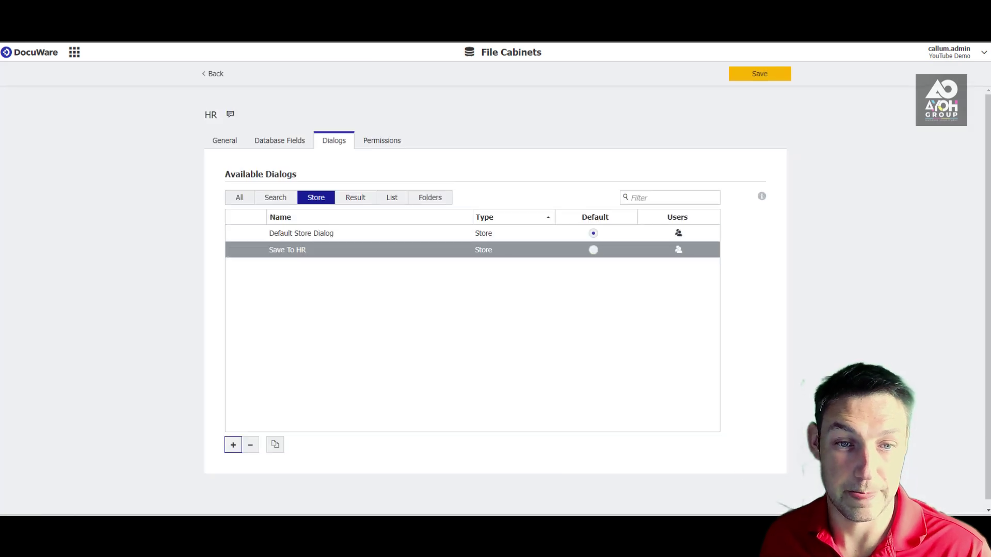
left_click(751, 80)
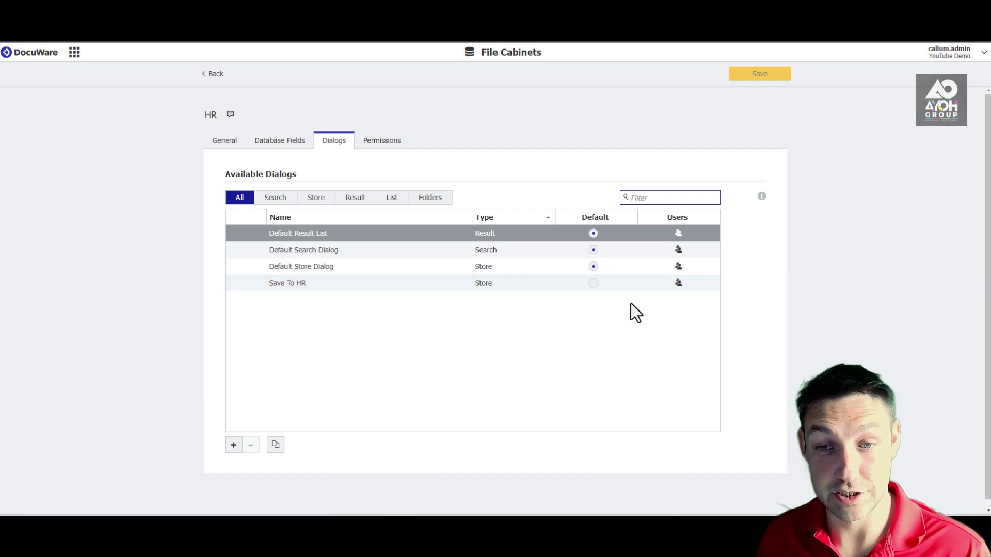
Step: In the DocuWare client, leave the open record form, start a data record with HR - Save To HR and check its required fields
mouse_move(679, 283)
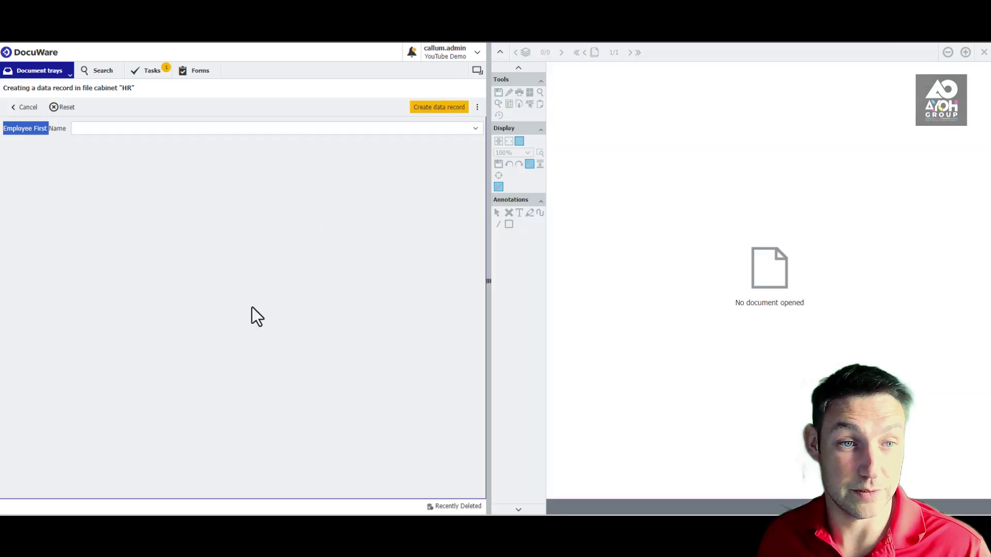
left_click(16, 108)
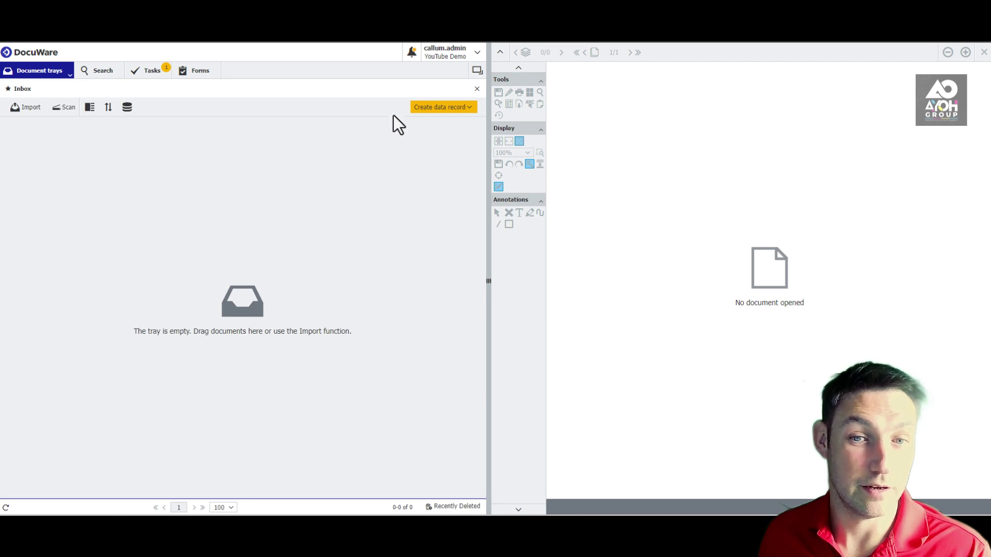
left_click(439, 107)
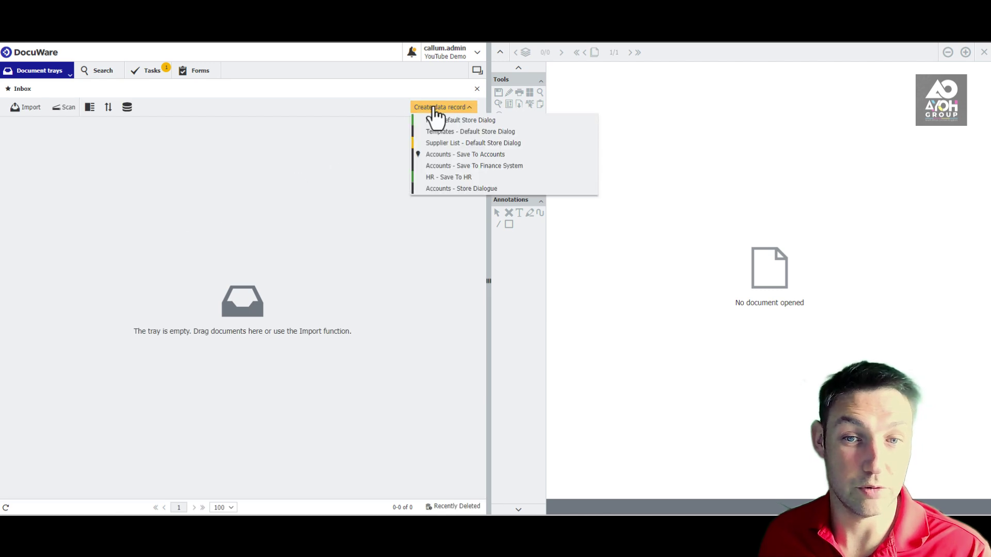
left_click(449, 178)
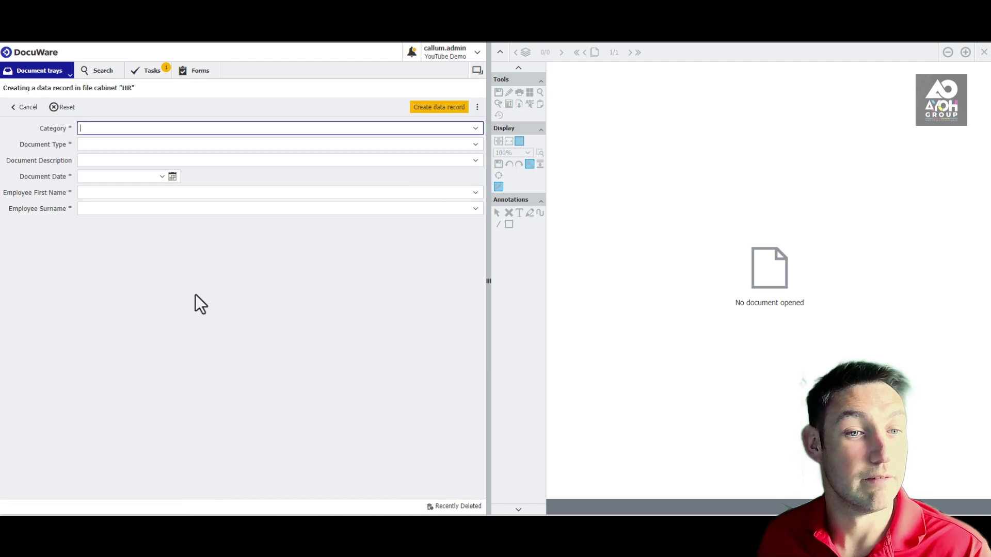
left_click_drag(68, 129, 72, 128)
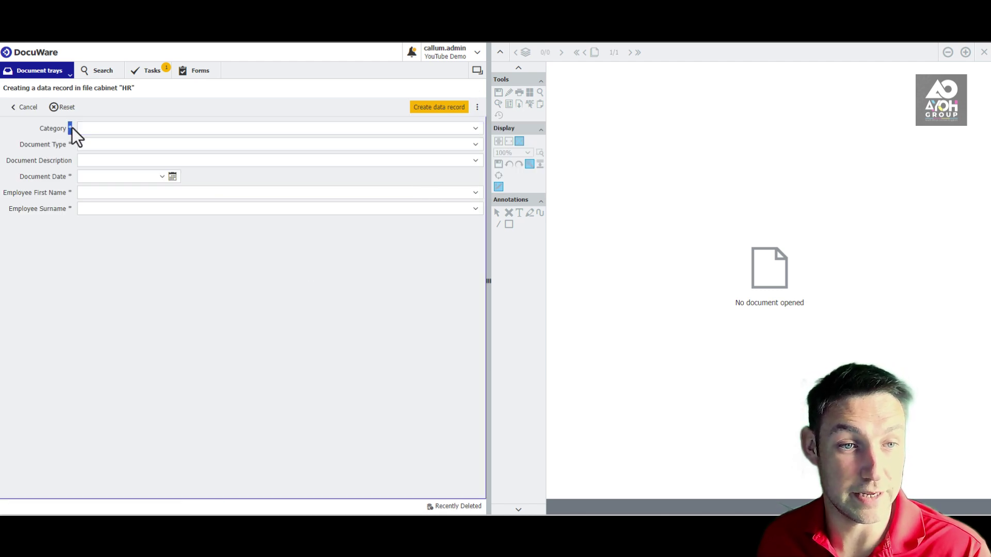
Step: Try to create the HR data record with all fields empty to test the required fields
left_click(219, 334)
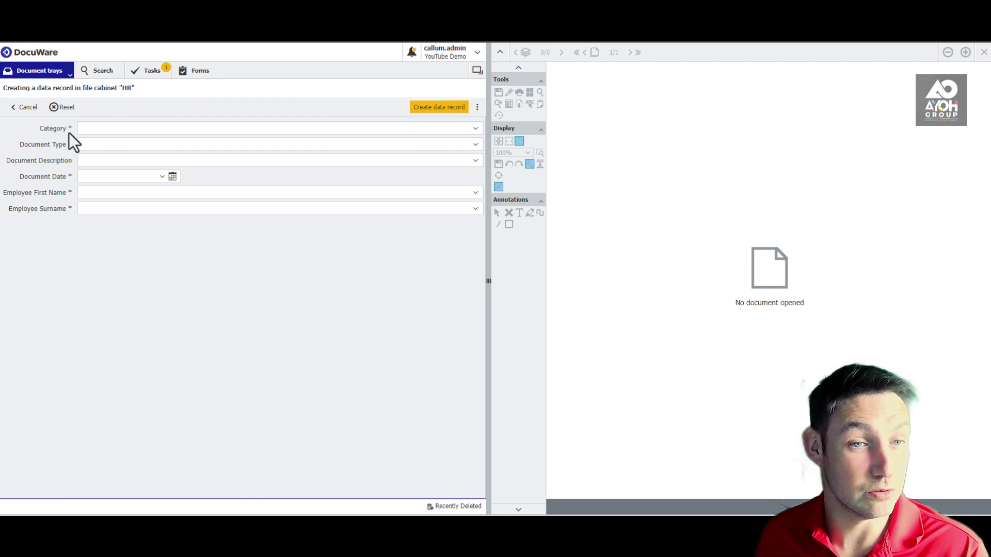
left_click(439, 123)
left_click_drag(389, 97, 439, 98)
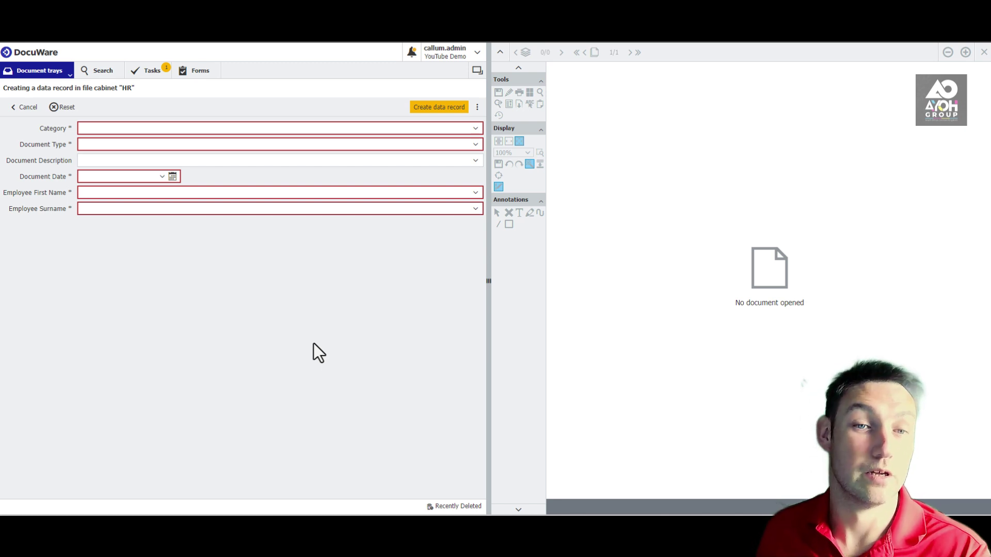
left_click(287, 348)
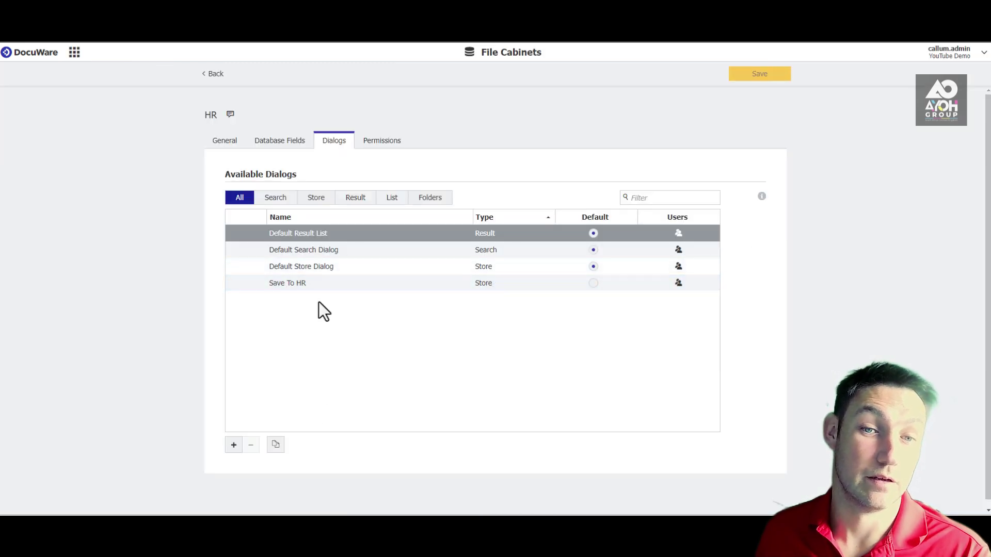
Step: Return to the HR file cabinet configuration and add a new search dialog named Search HR
left_click(275, 198)
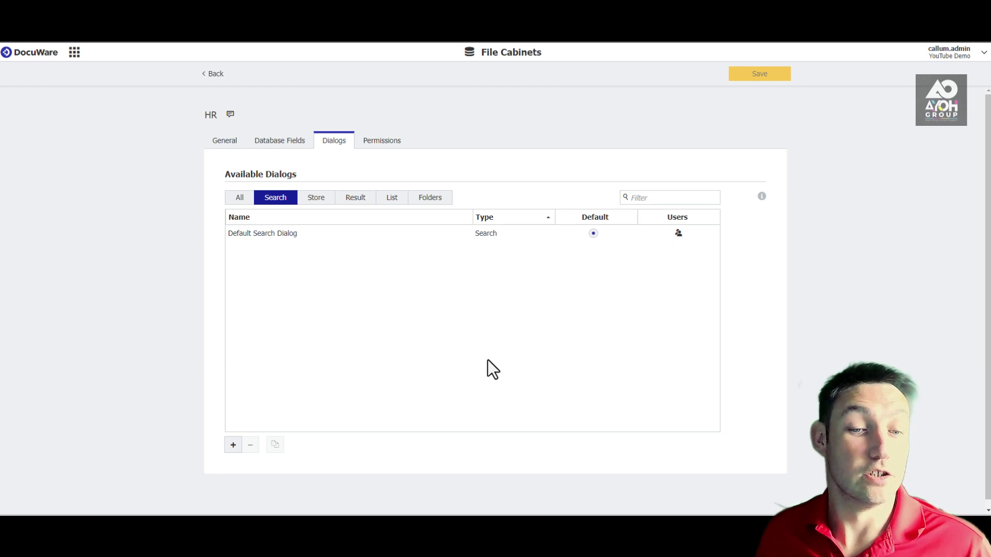
left_click(233, 445)
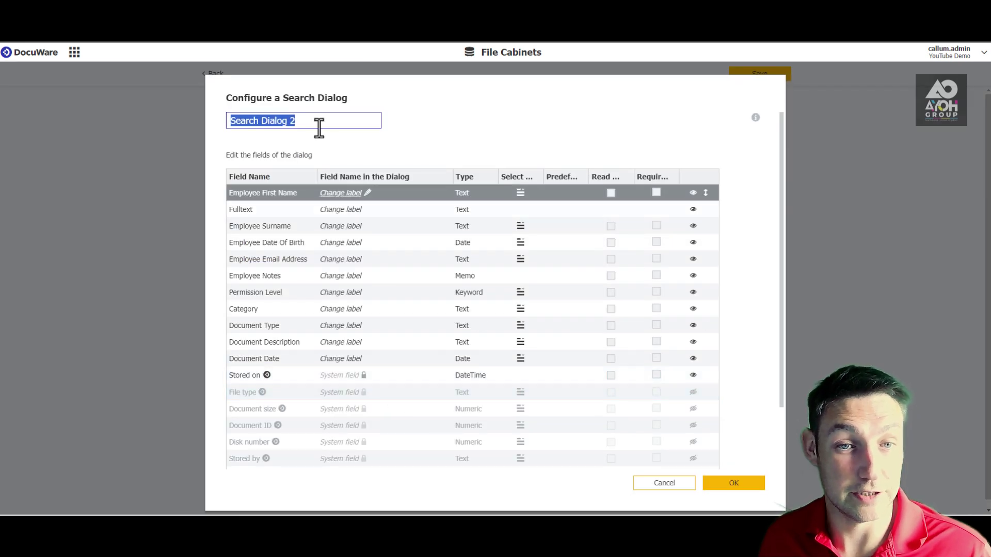
left_click(120, 82)
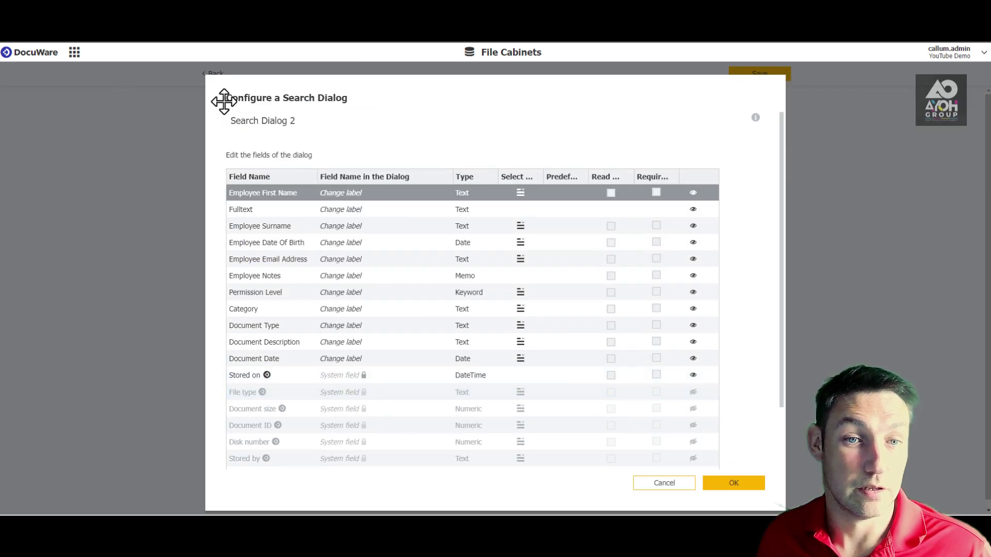
left_click(290, 123)
type("Sear")
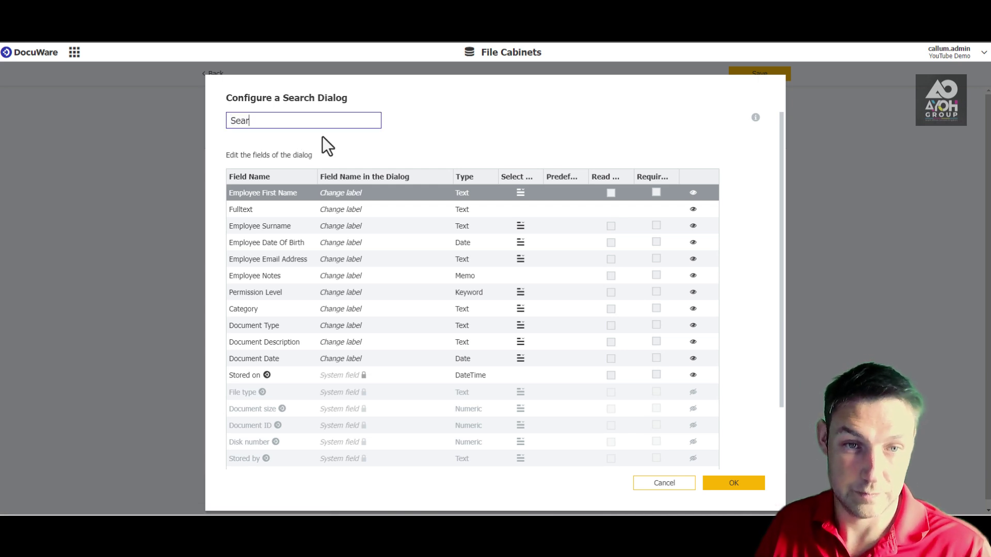
type("ch HR")
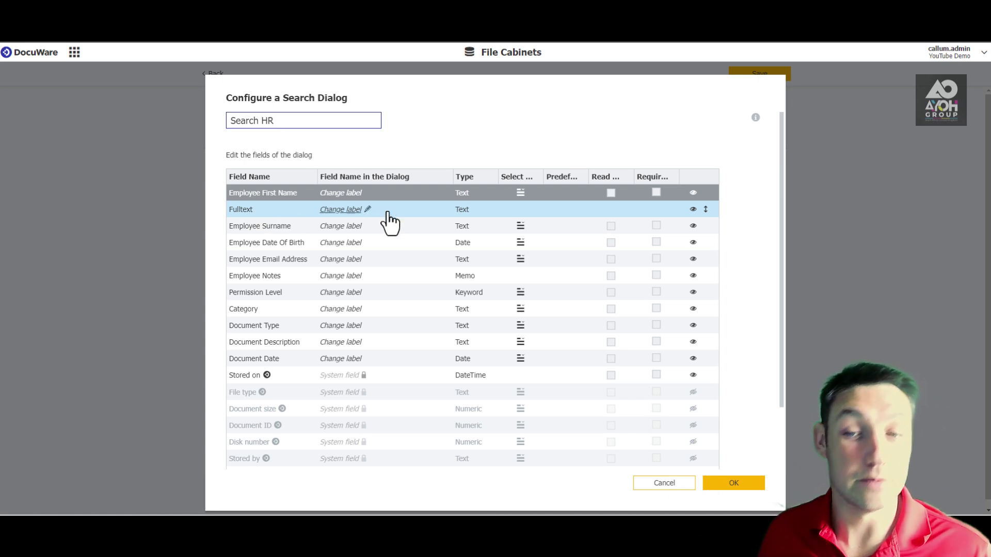
Step: Place Fulltext first in the search dialog and hide Employee Date Of Birth, Employee Email Address, Employee Notes and Permission Level
left_click_drag(705, 207, 707, 196)
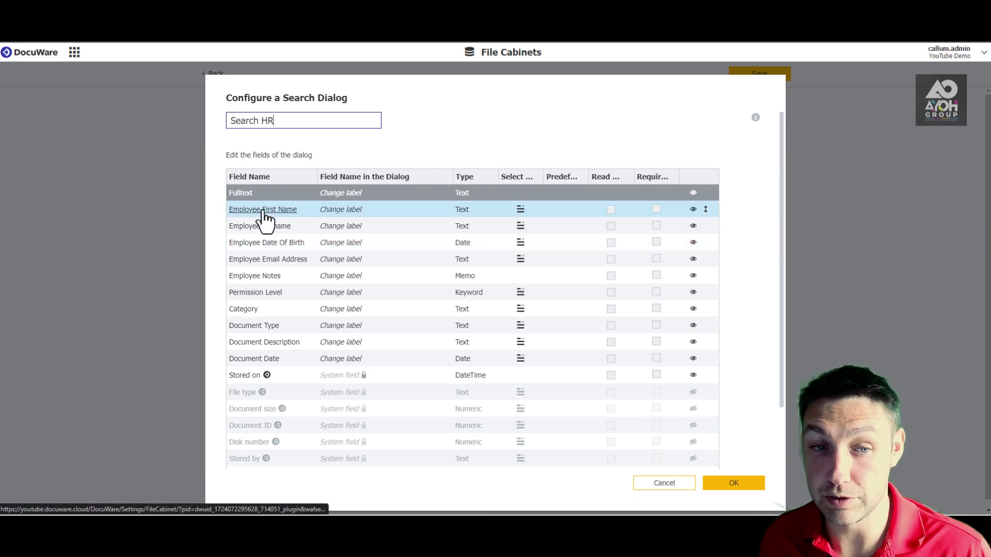
left_click(693, 243)
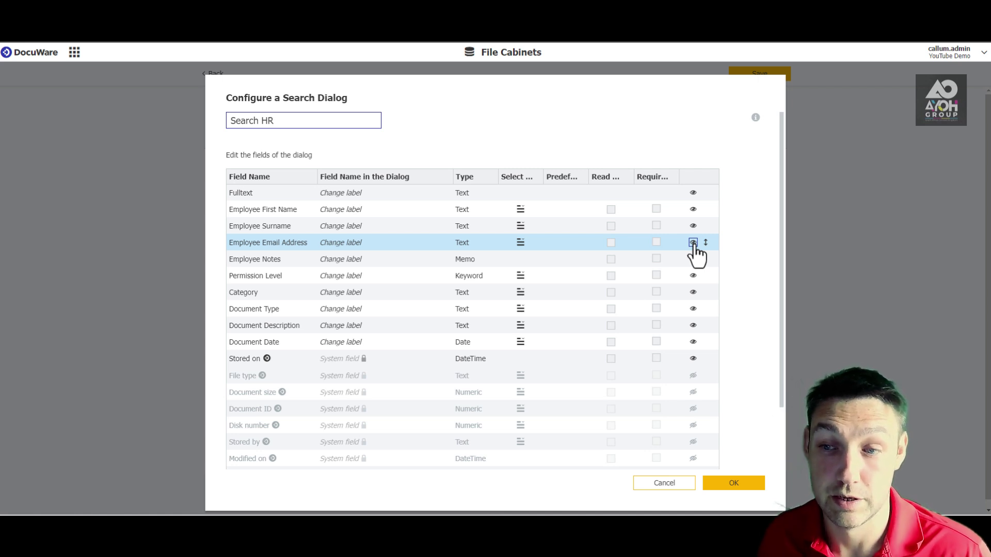
left_click(694, 243)
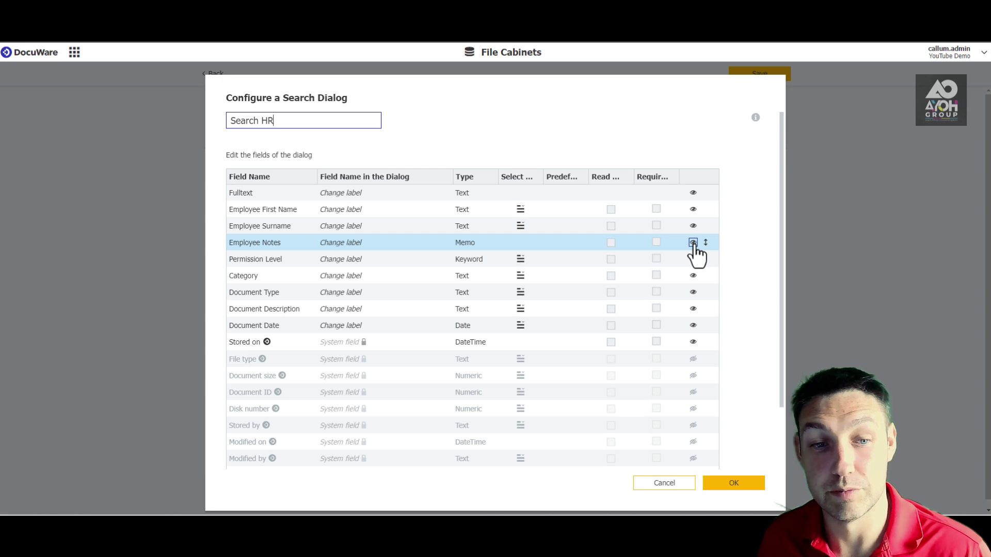
left_click(693, 243)
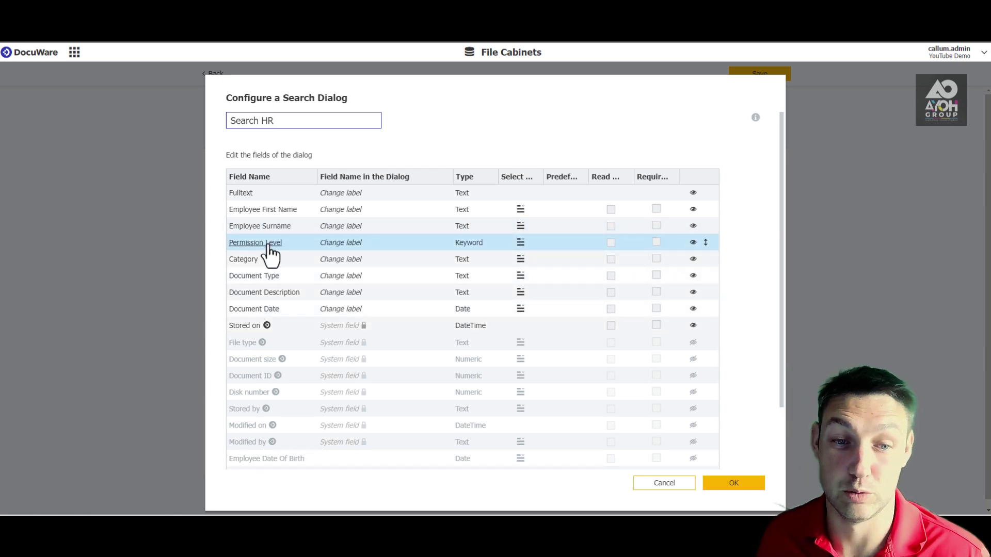
left_click(693, 242)
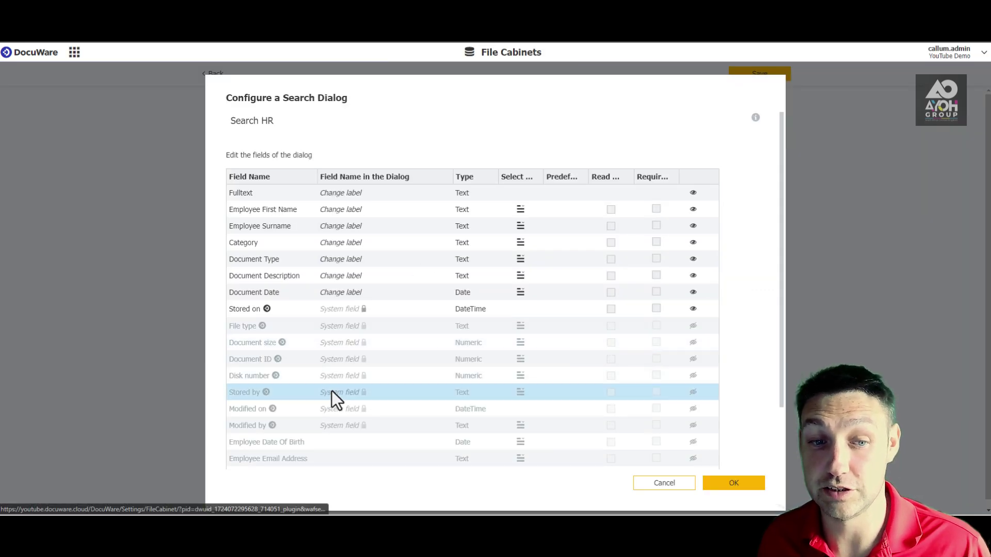
Step: Review the visible fields of the Search HR dialog and show its additional options
left_click(264, 195)
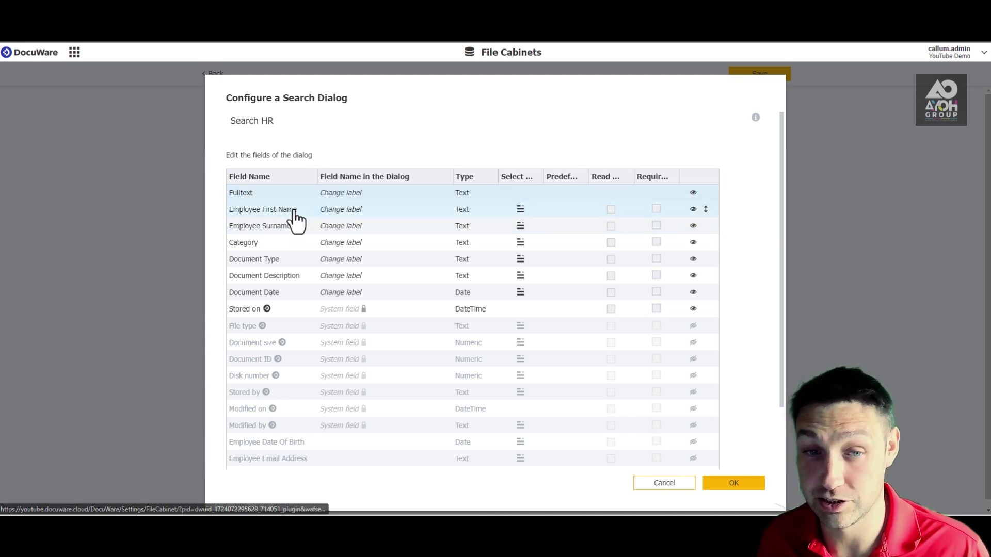
left_click(255, 294)
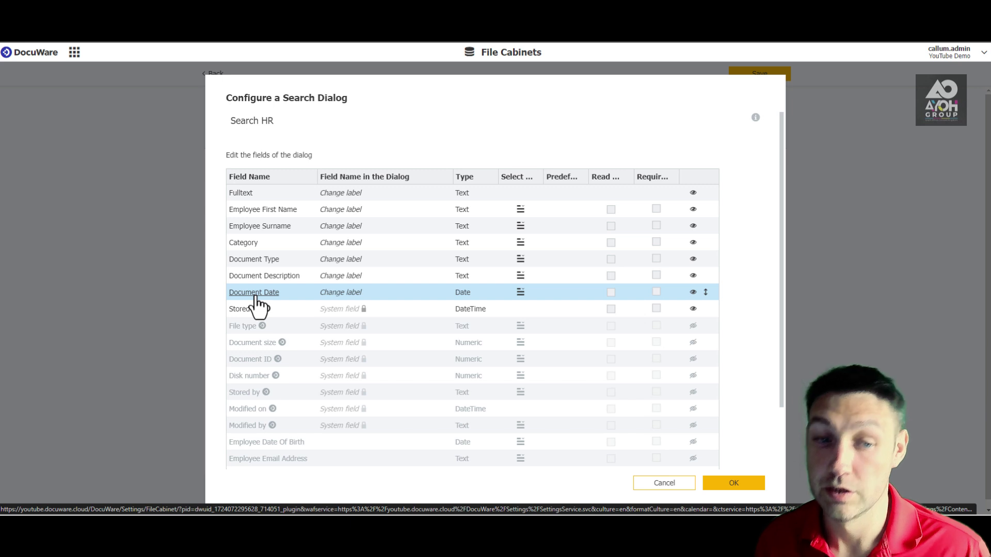
left_click(347, 249)
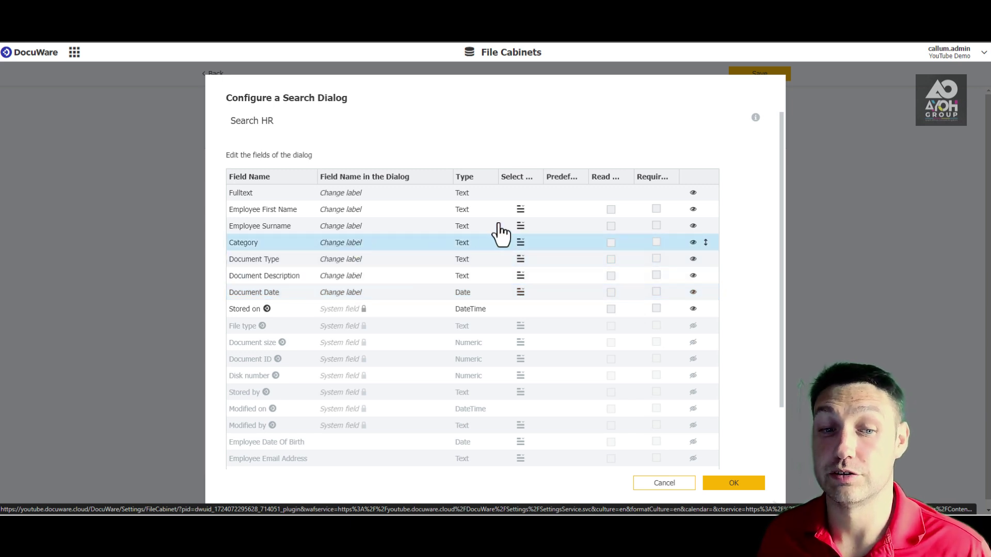
left_click(247, 312)
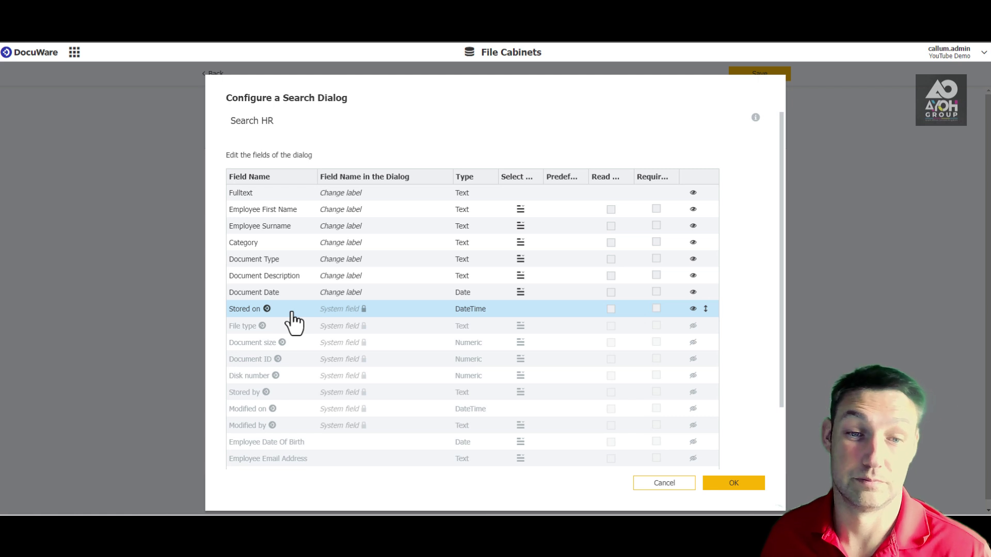
scroll(743, 178, "down", 2)
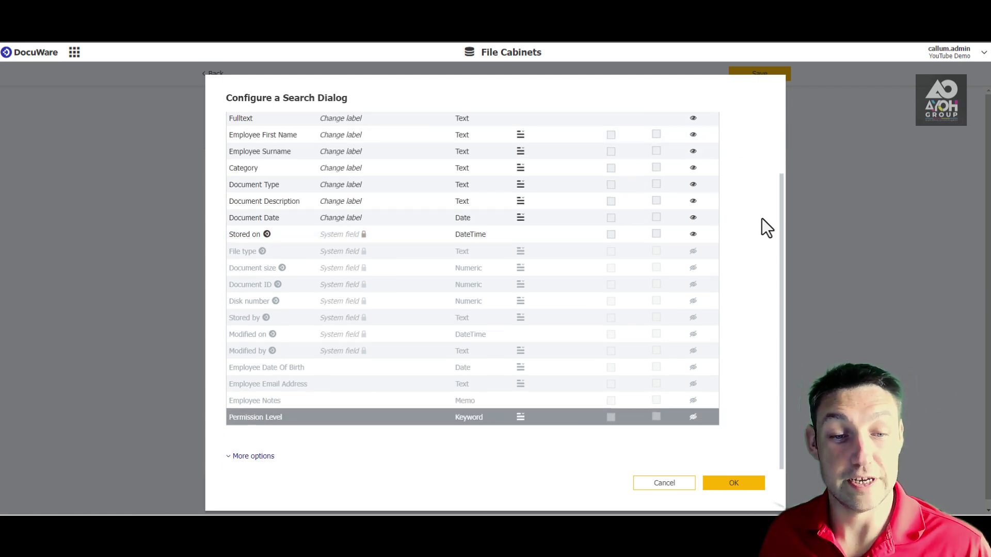
left_click(251, 456)
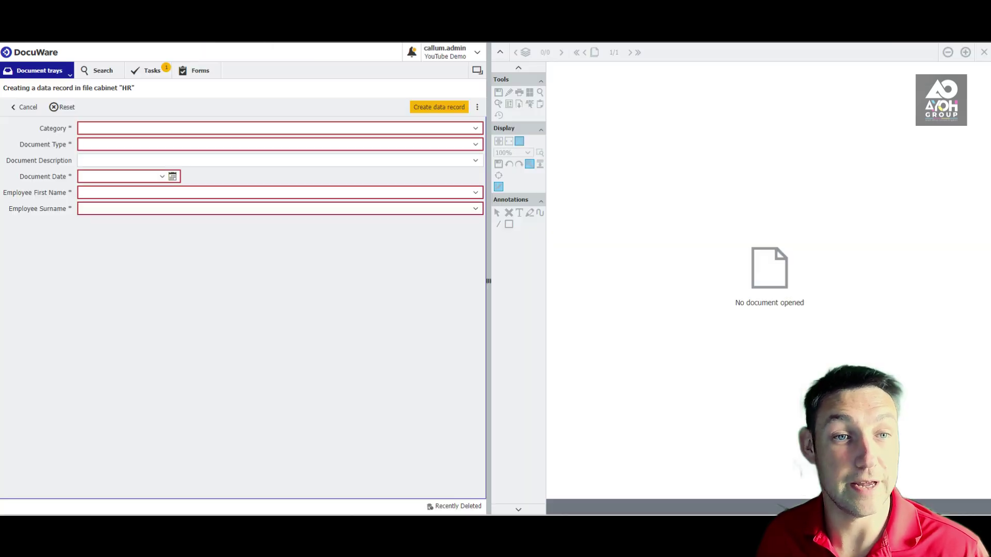
Step: In the DocuWare client, view the HR default search dialog and run a search with empty criteria
left_click(100, 72)
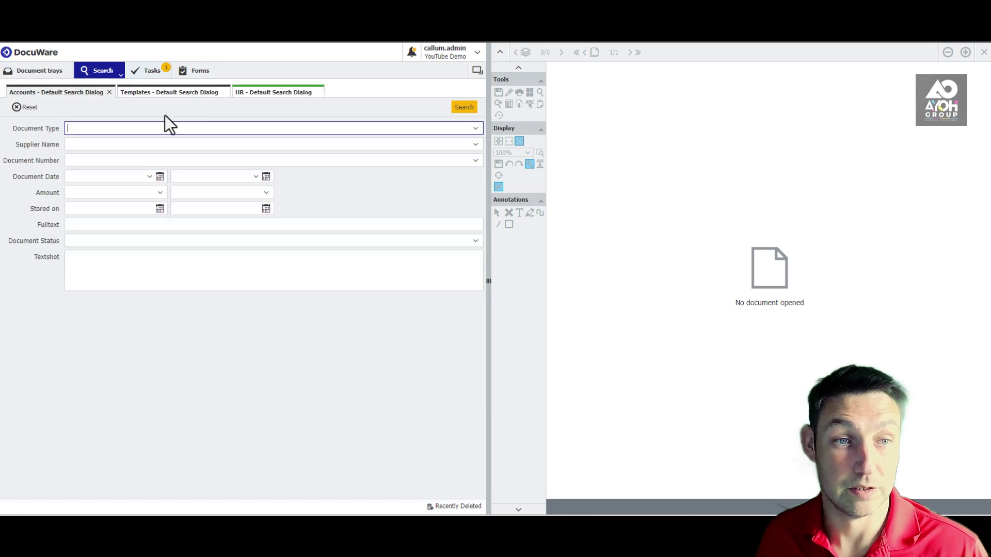
left_click(256, 94)
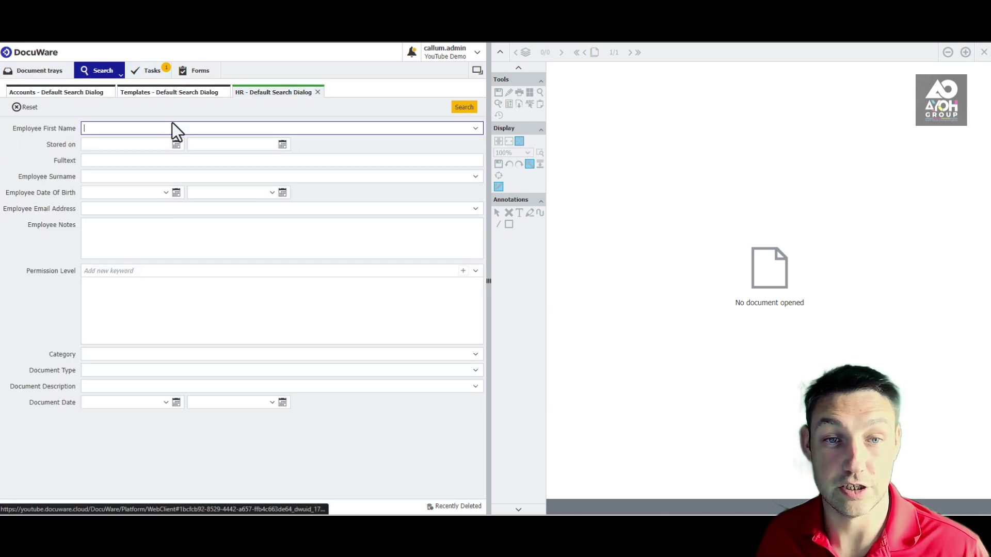
left_click(464, 107)
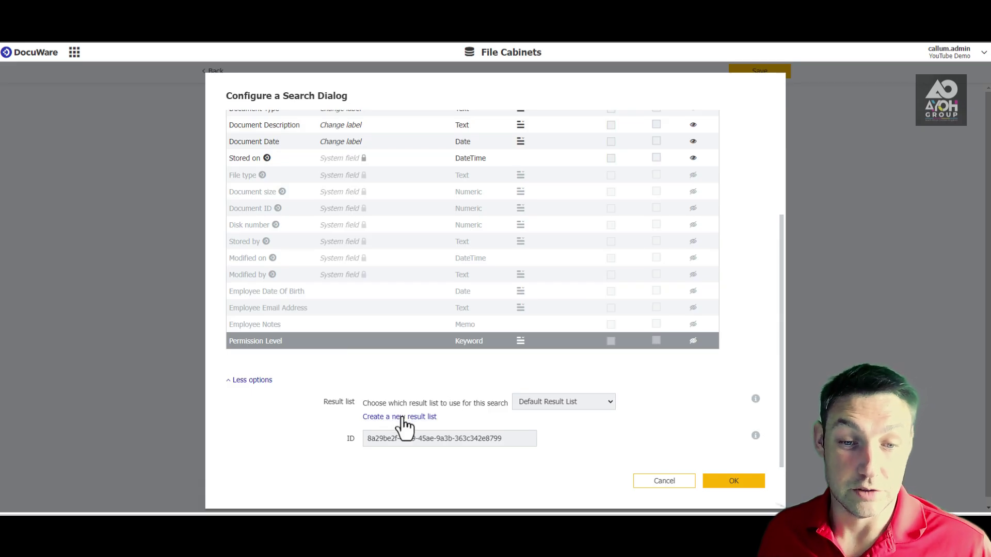
Step: Back in the search dialog configuration, create a result list named HR Result and show Document ID as its first field
left_click(402, 418)
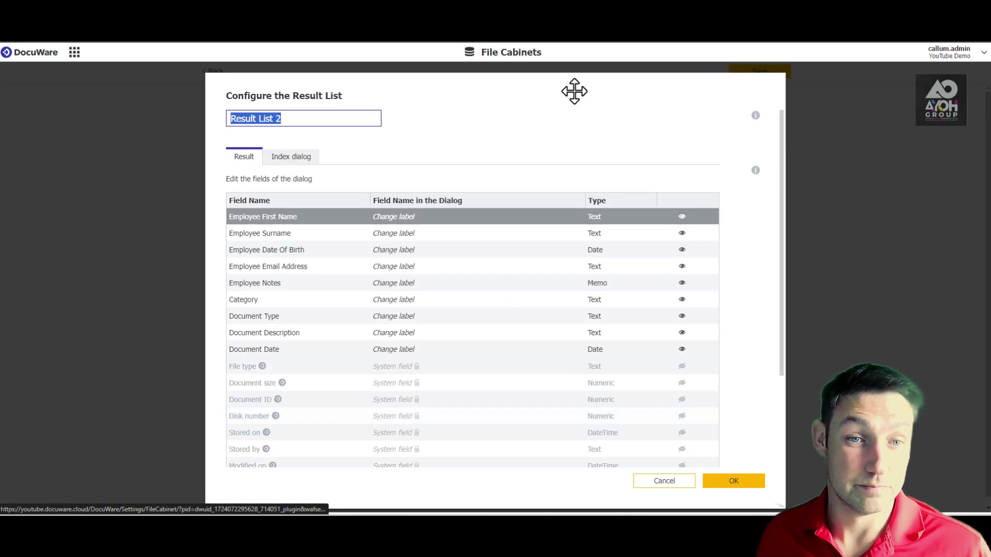
type("HR Result")
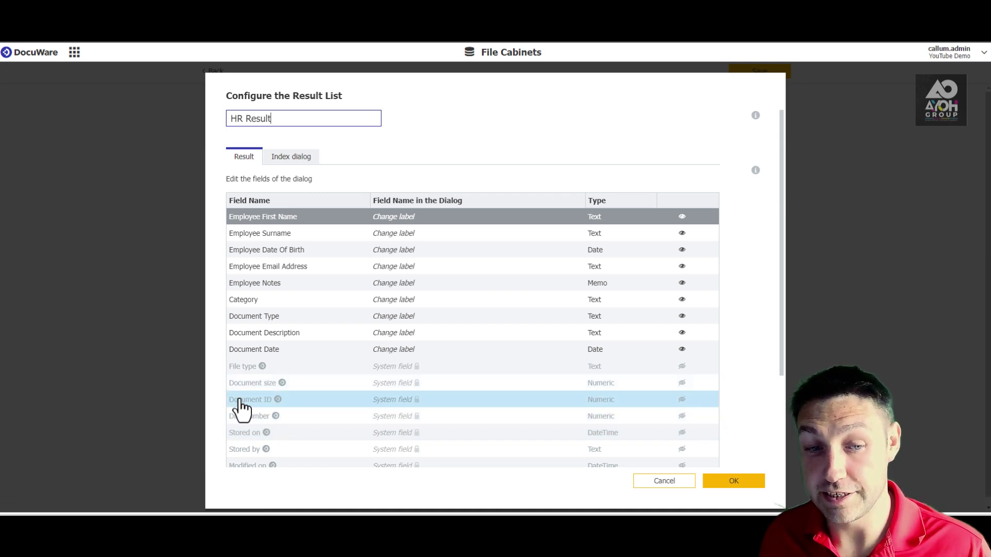
left_click_drag(684, 406, 692, 224)
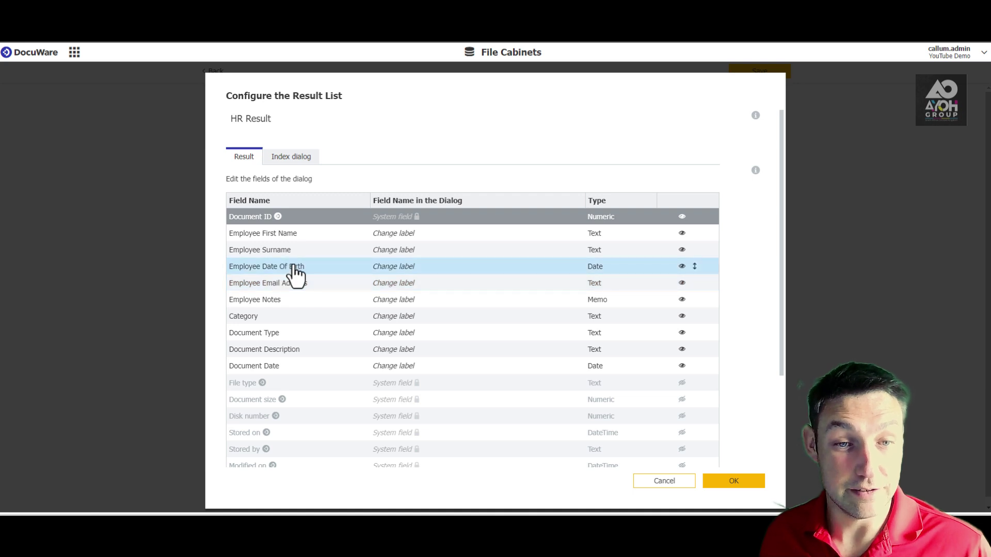
Step: Hide Employee Date Of Birth, Employee Email Address and Employee Notes in the HR Result list
left_click(683, 267)
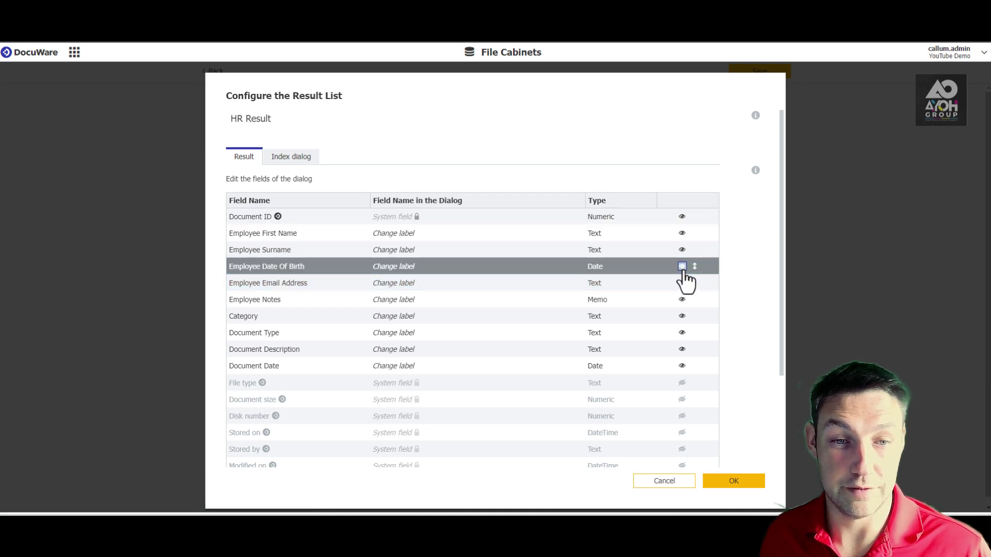
left_click(682, 266)
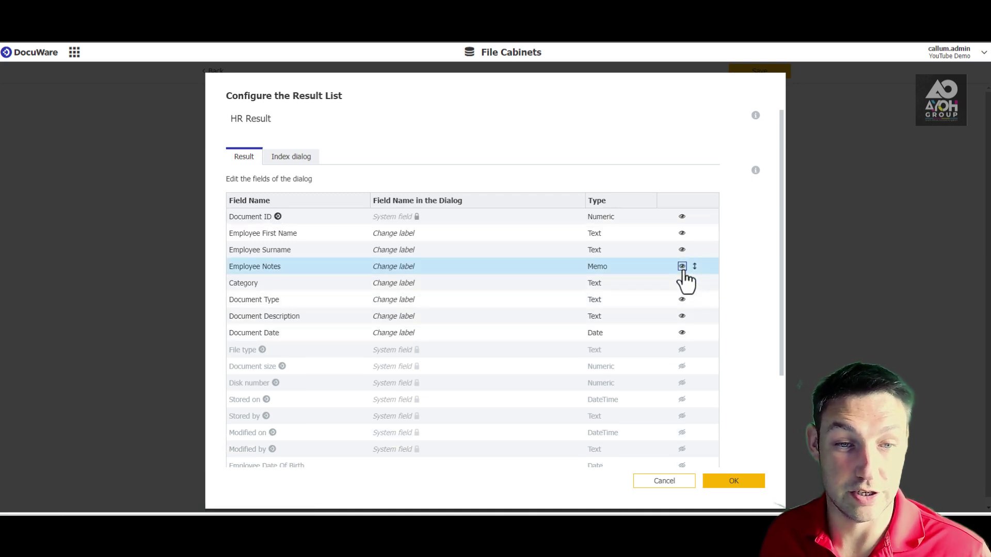
left_click(682, 266)
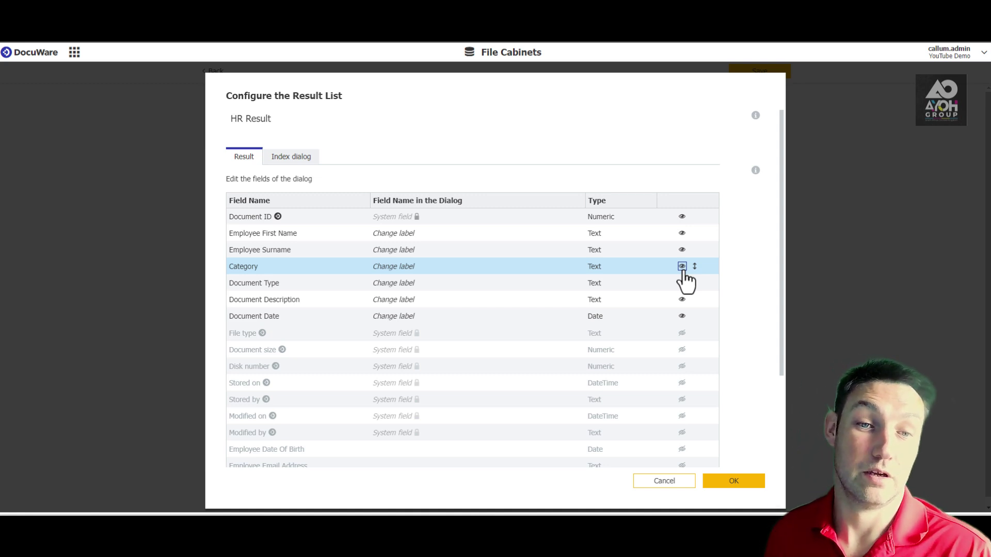
Step: Check the result list's index dialog fields, then accept the HR Result list and the Search HR dialog
left_click(287, 160)
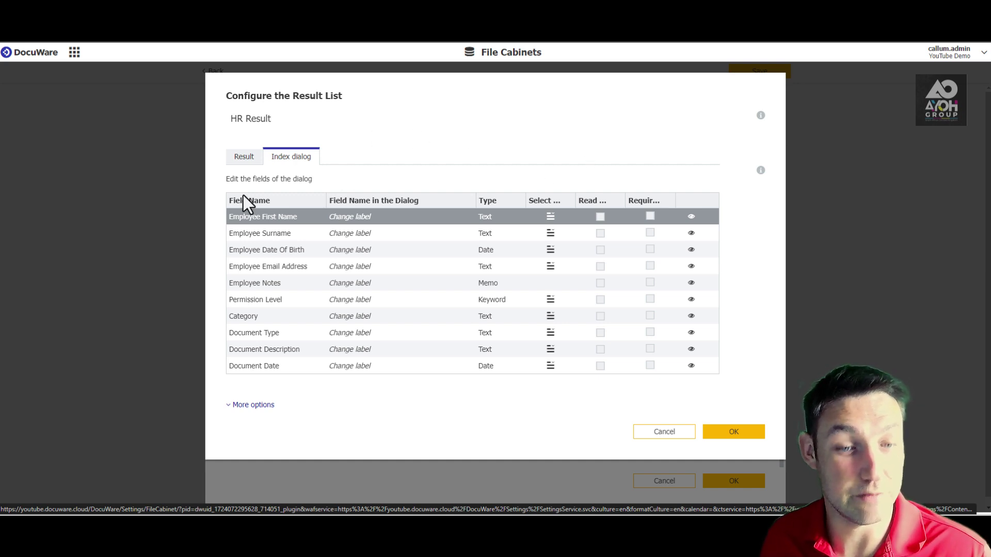
left_click(732, 431)
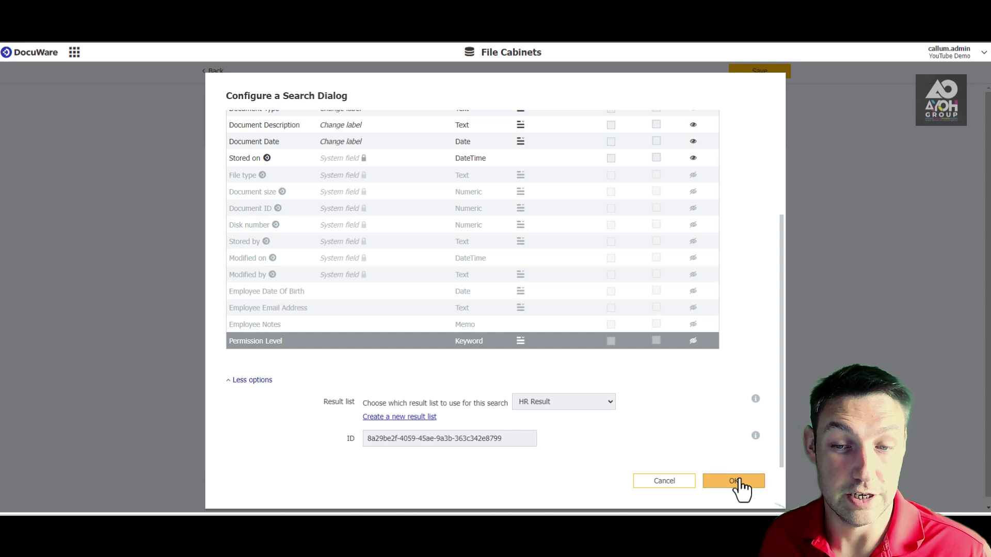
left_click(718, 488)
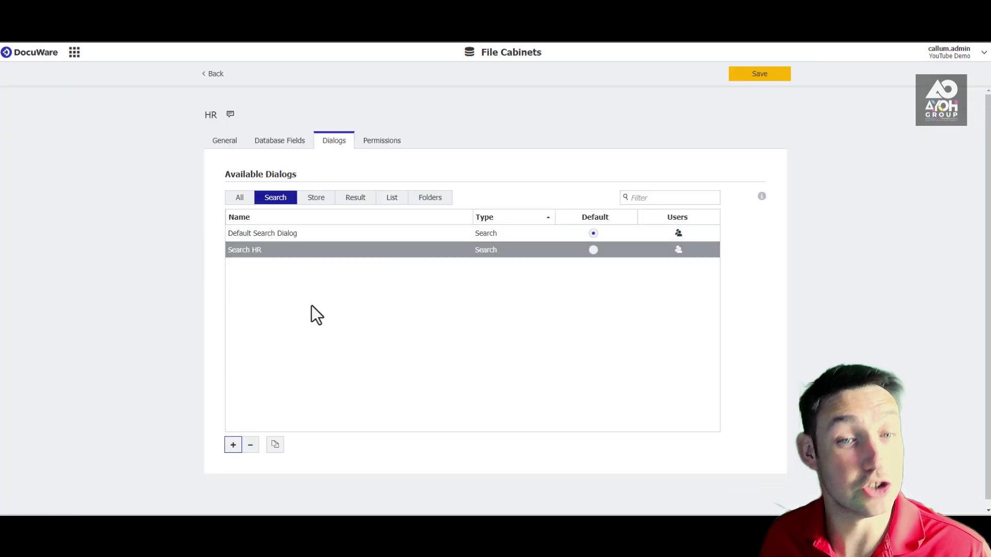
Step: Check the result and search dialogs of the HR file cabinet and save the file cabinet
left_click(363, 201)
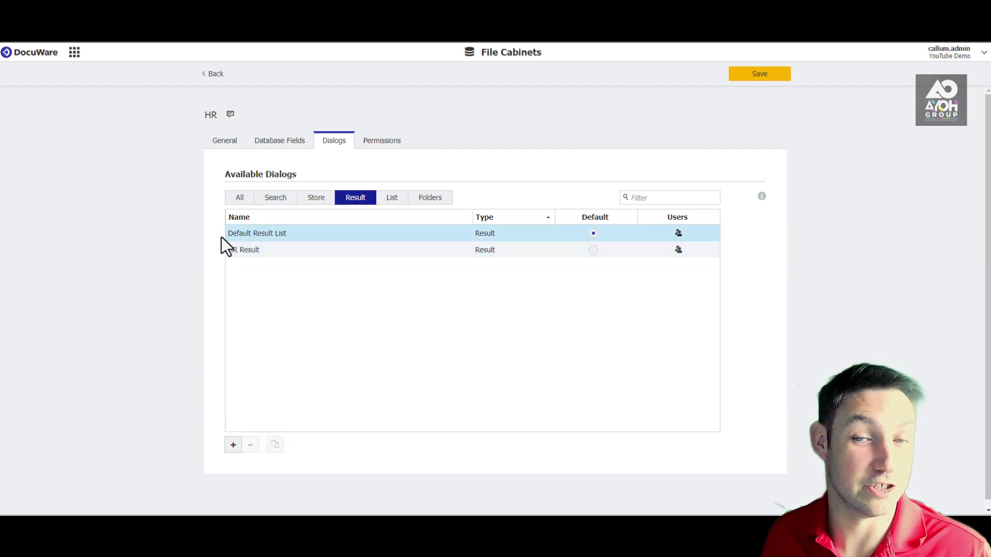
left_click(269, 200)
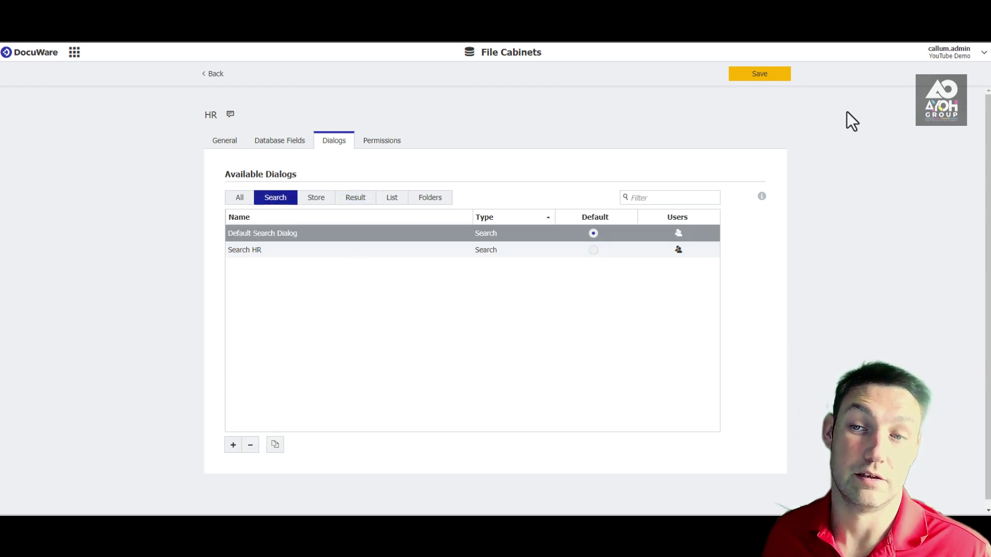
left_click(769, 76)
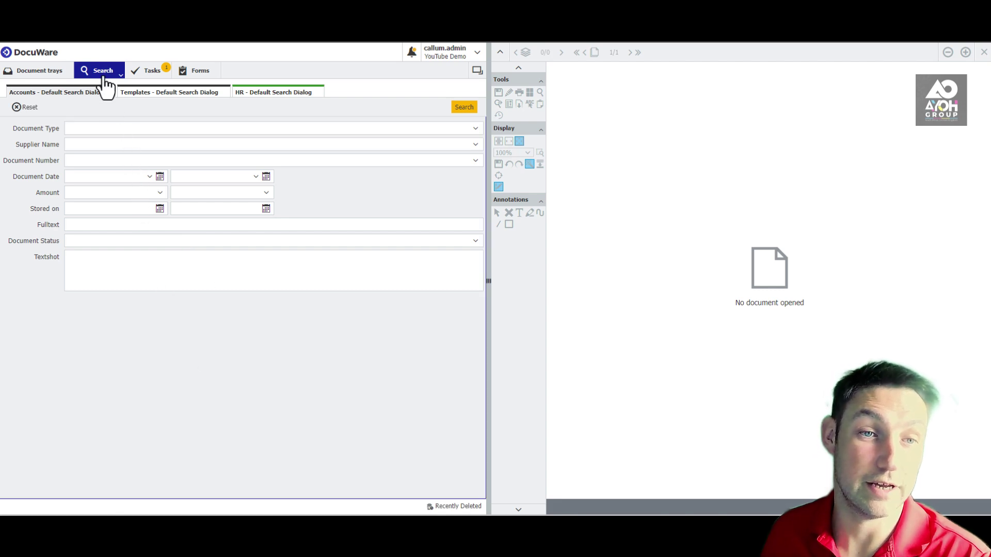
Step: Open the HR - Search HR dialog in the web client and check its search fields
left_click(104, 77)
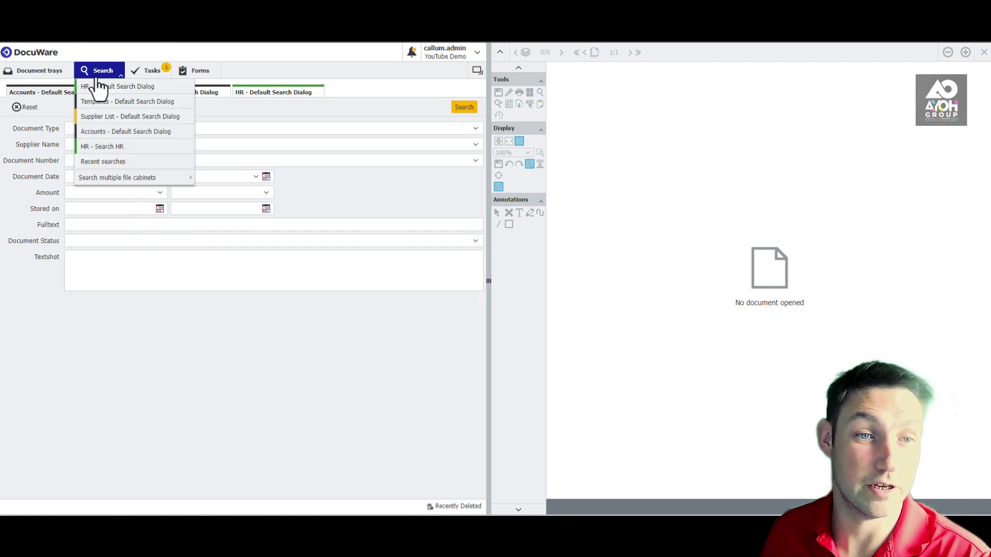
left_click(103, 148)
left_click_drag(47, 128, 70, 243)
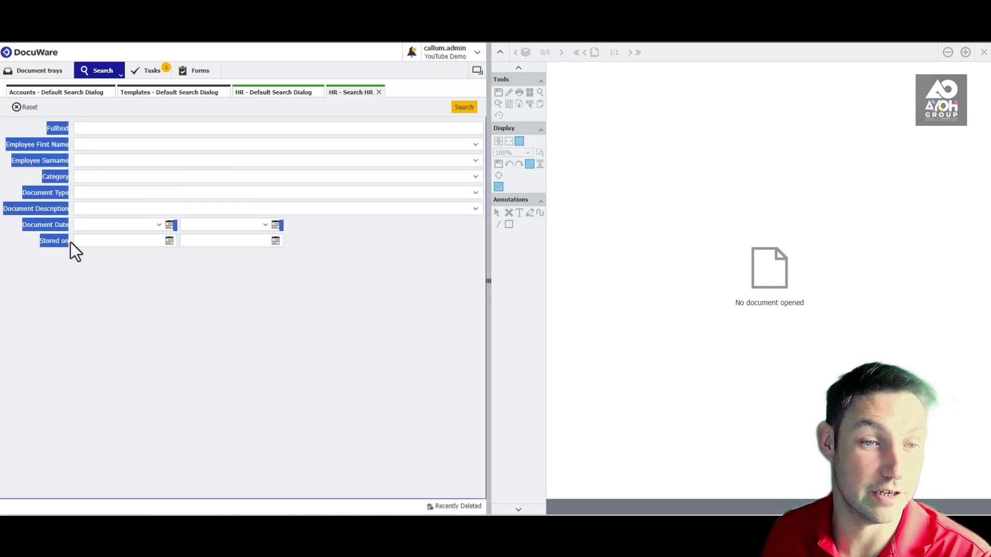
left_click(279, 354)
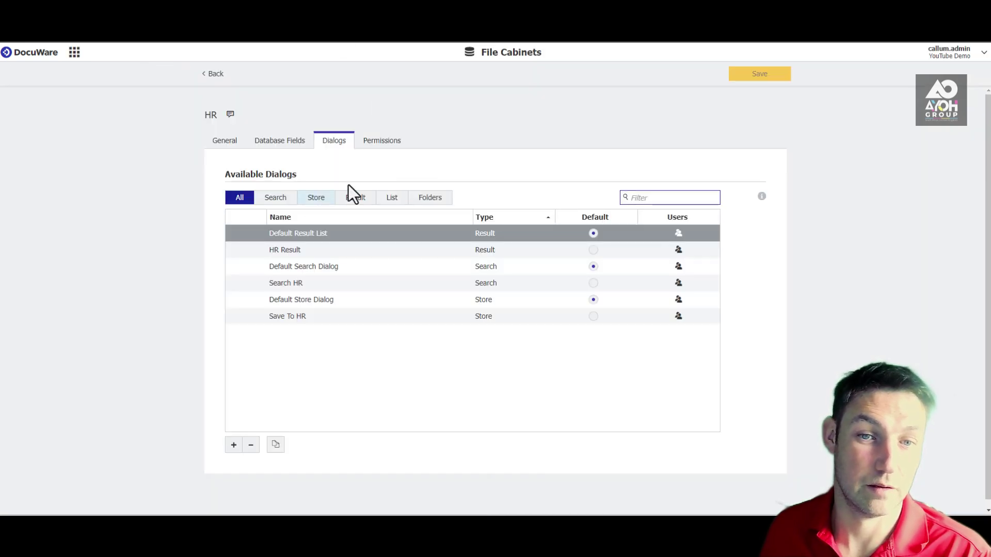
Step: In the HR file cabinet's permissions, compare the standard permission assignment with the advanced permission profiles
left_click(380, 148)
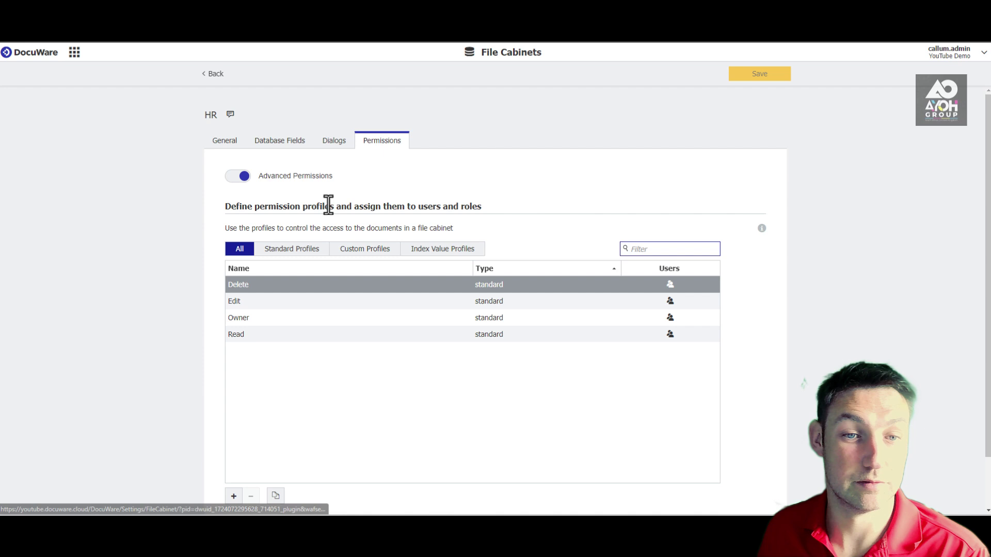
left_click(242, 176)
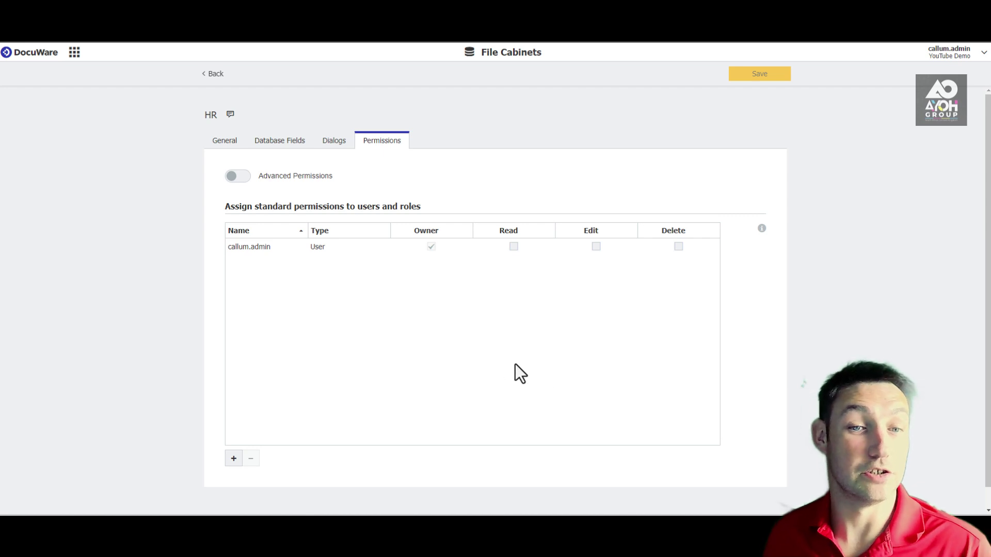
left_click(235, 176)
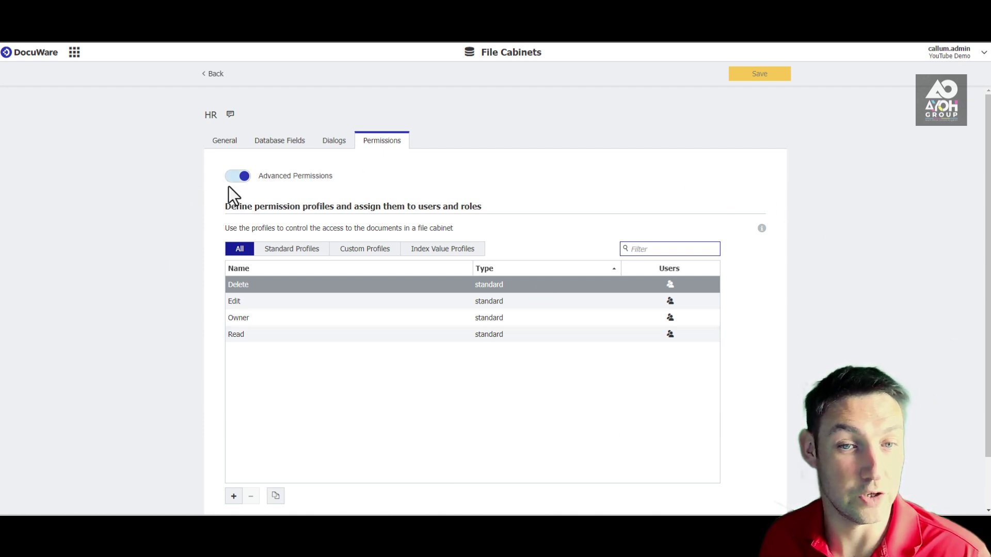
scroll(775, 283, "down", 1)
scroll(823, 293, "up", 1)
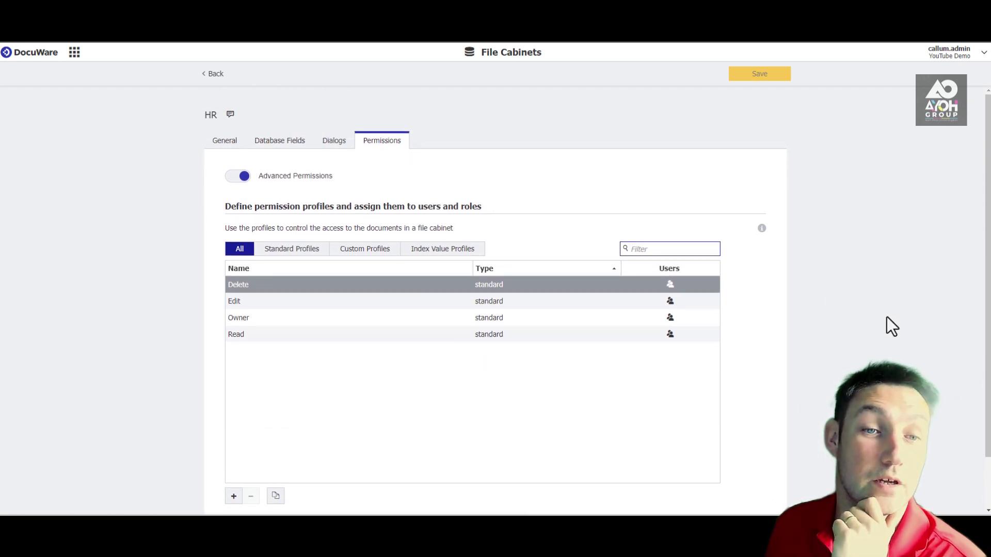
Step: Create a new index value profile named See Own Documents for the HR file cabinet
left_click(234, 497)
scroll(419, 458, "down", 1)
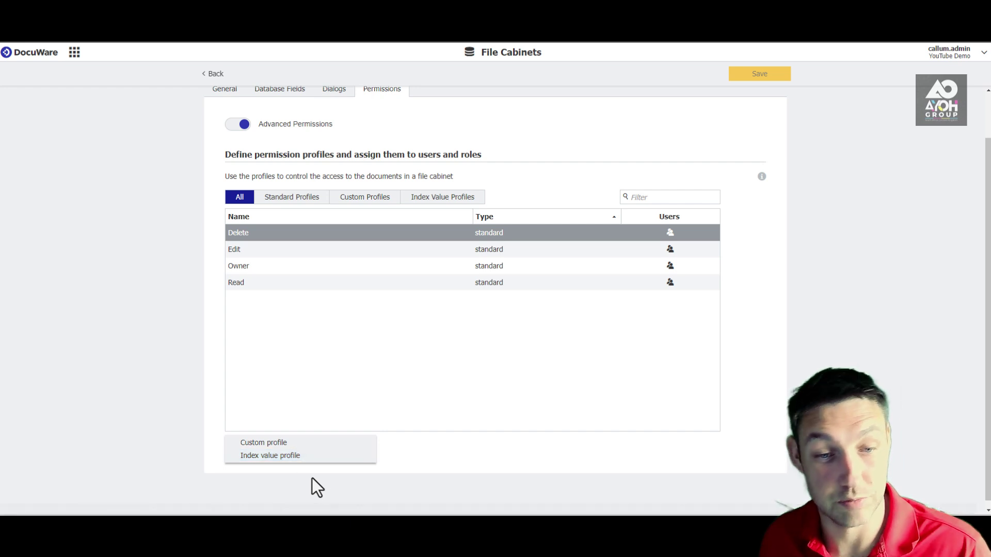
left_click(282, 461)
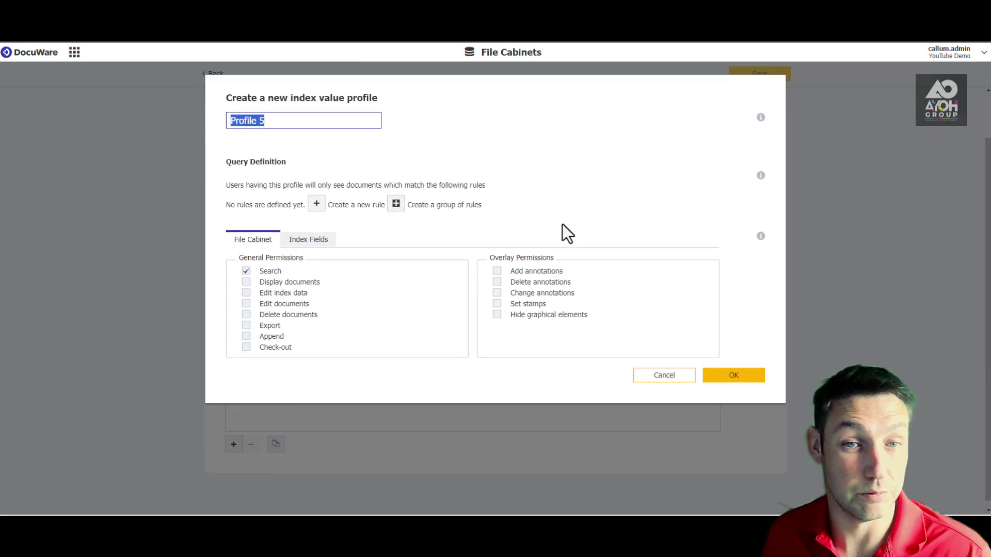
left_click(298, 136)
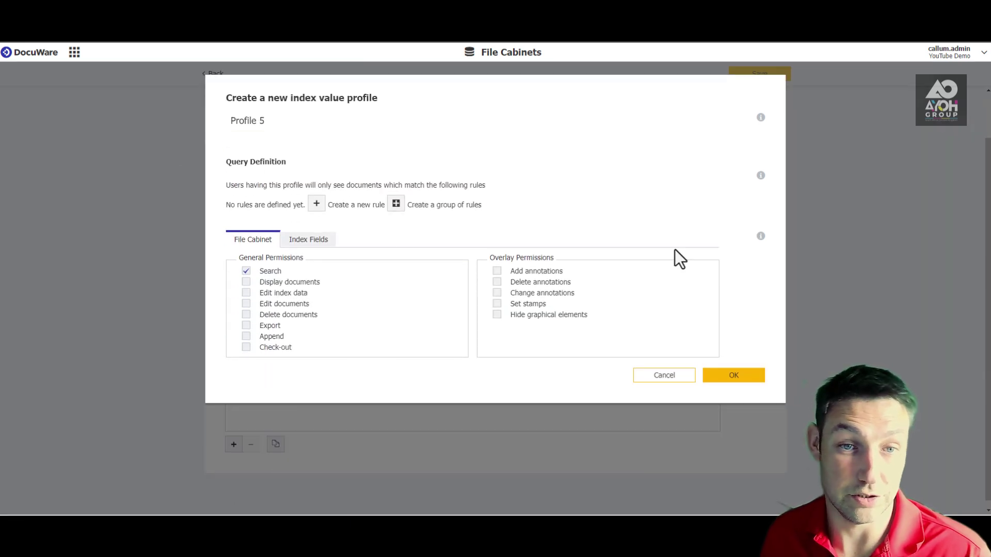
left_click(249, 126)
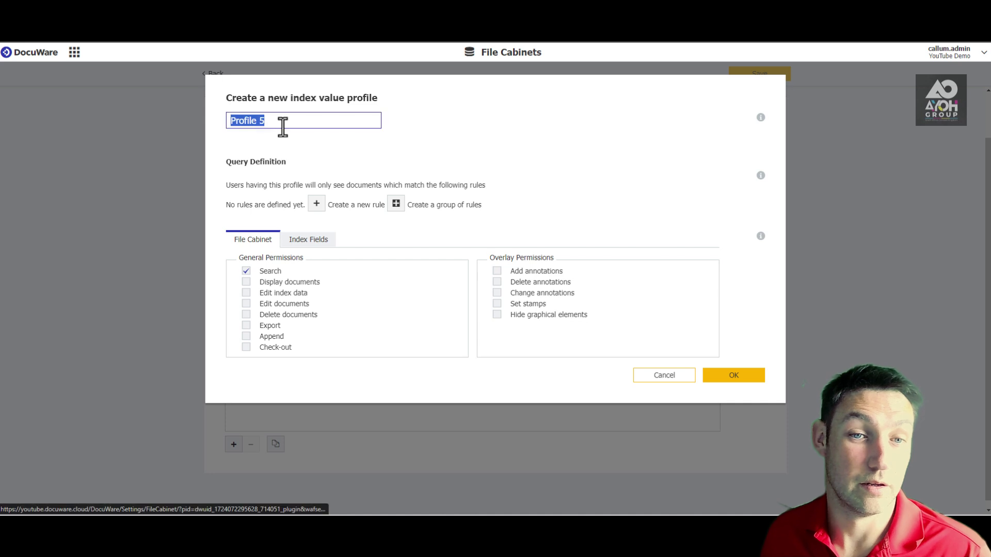
type("See")
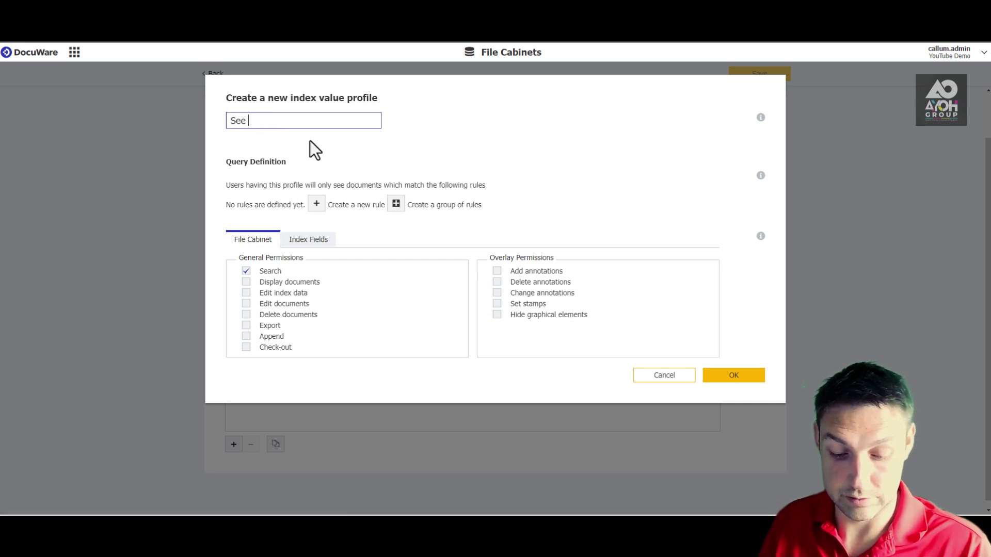
type(" Own Documents")
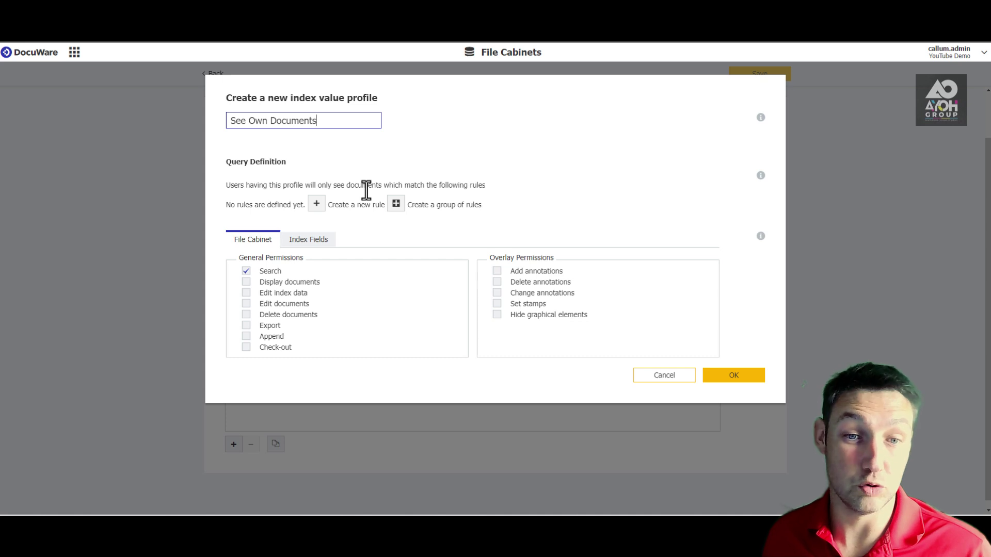
Step: Add a query rule to the profile requiring Employee Email Address to contain Email of the user
left_click(317, 204)
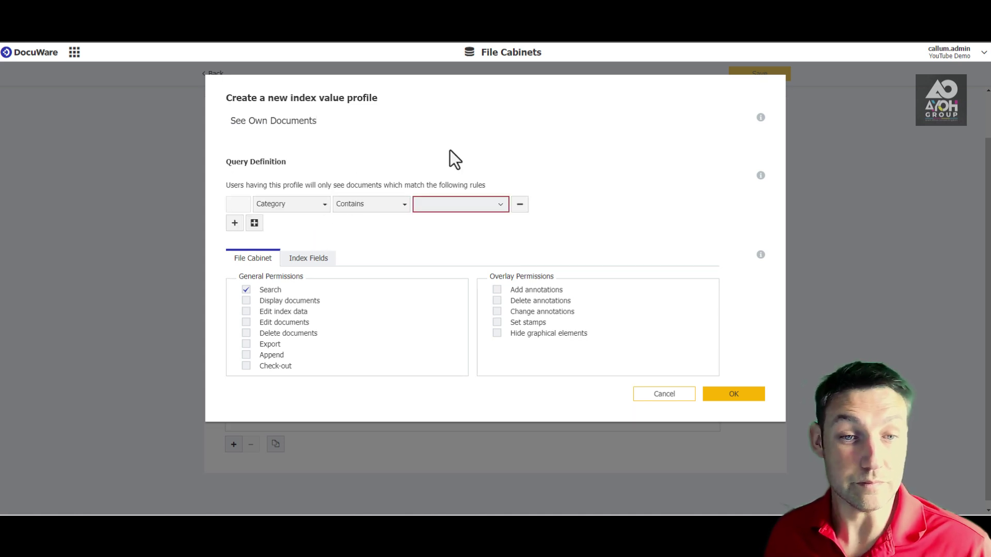
left_click(308, 212)
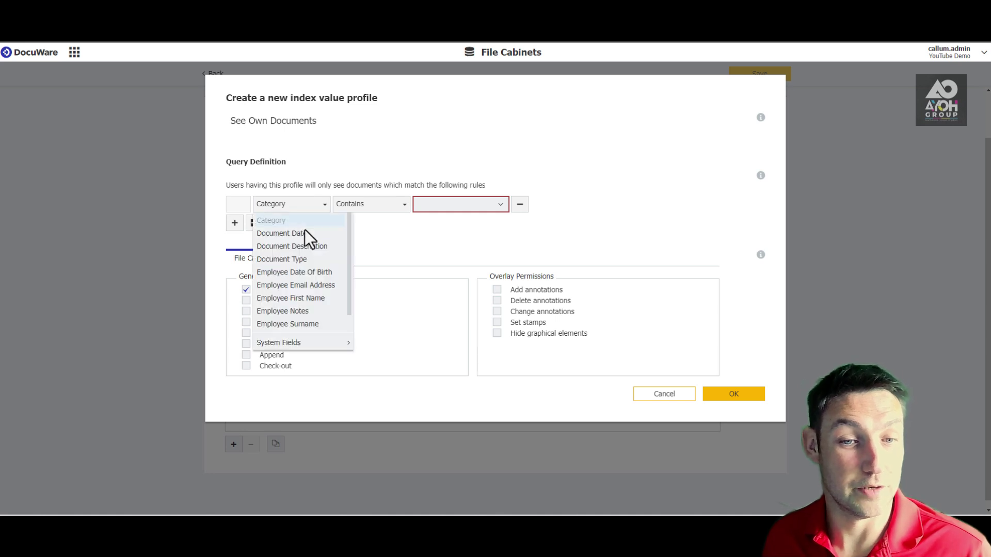
left_click(280, 287)
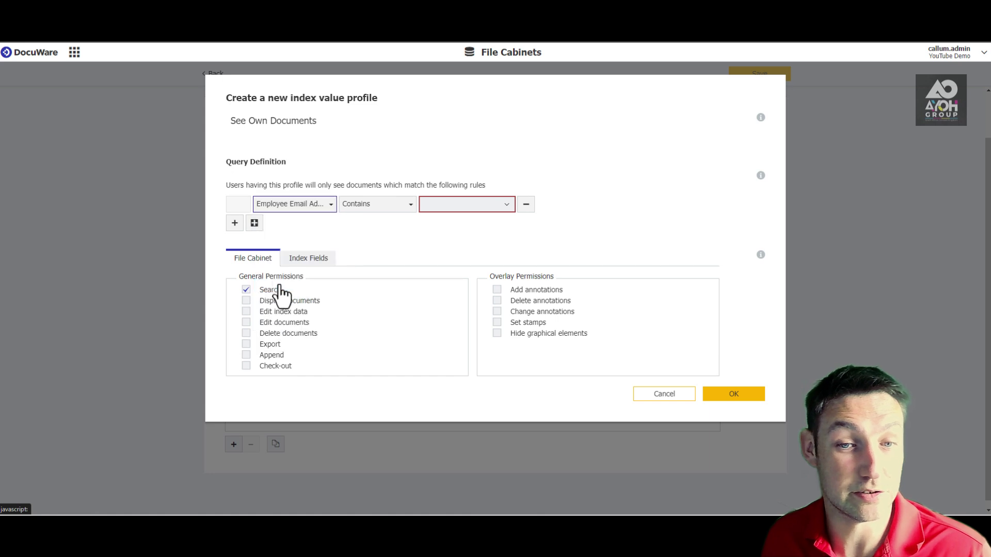
left_click(370, 203)
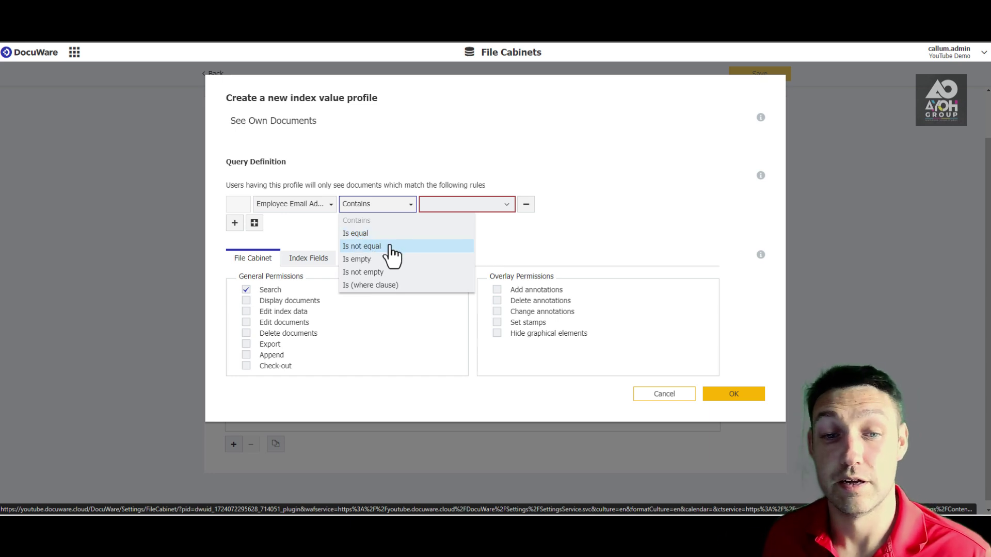
left_click(379, 220)
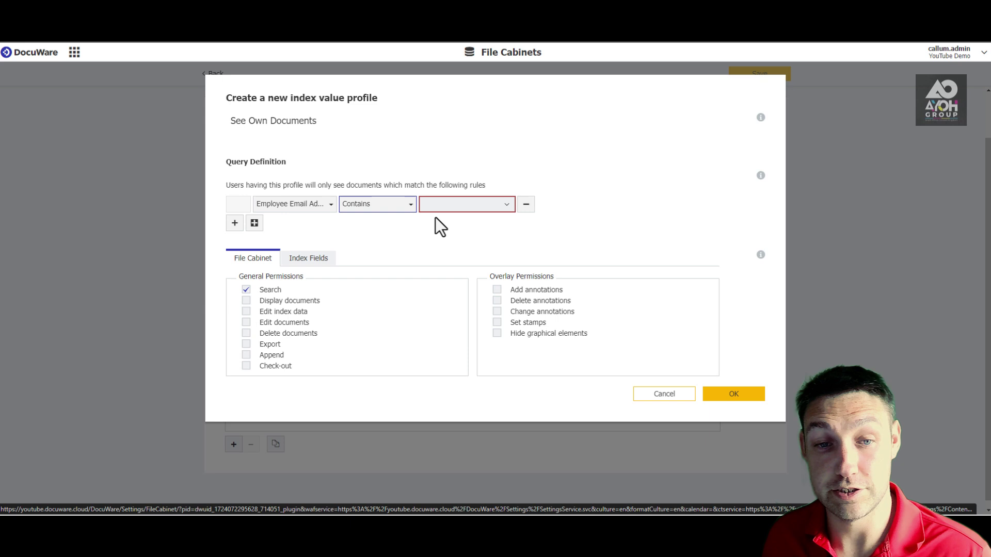
left_click(506, 205)
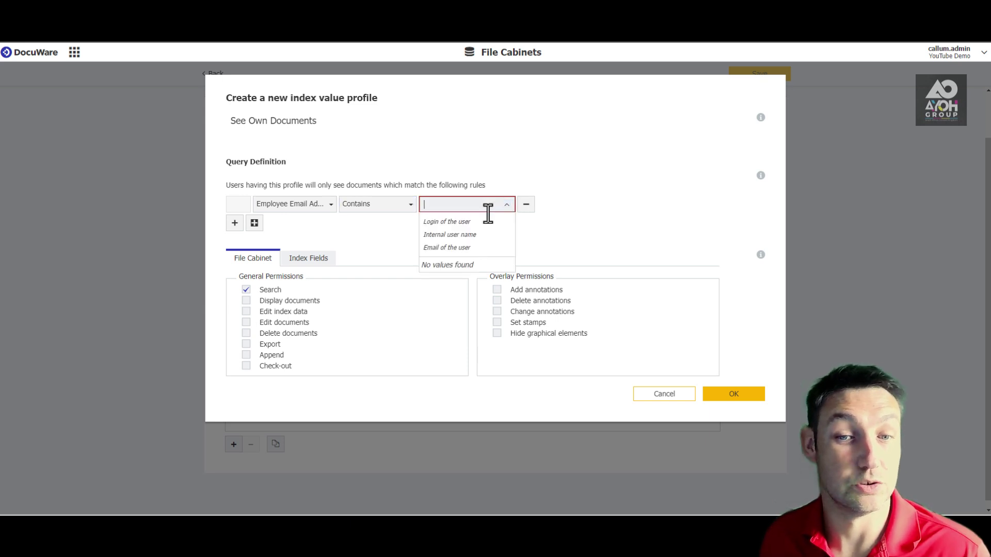
left_click(437, 249)
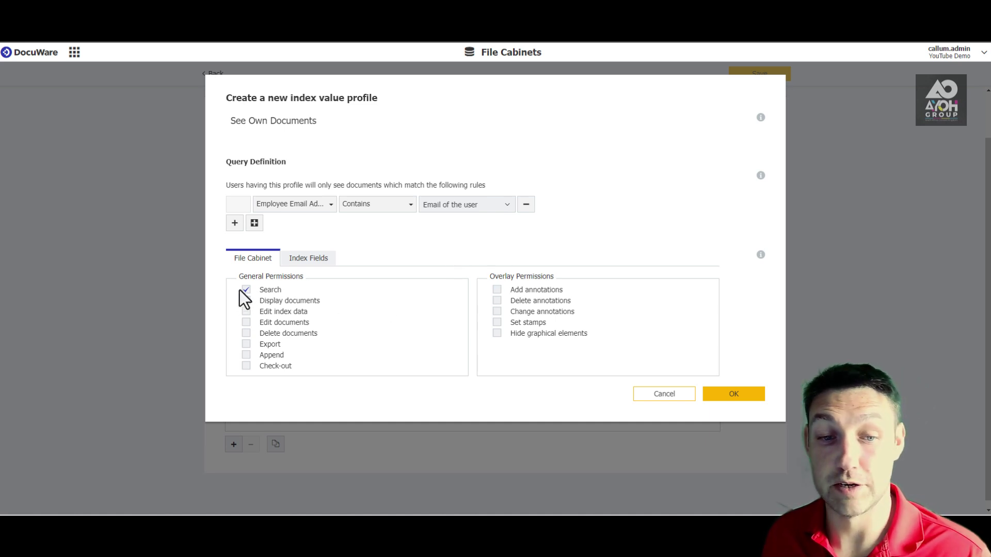
Step: Grant the Display documents permission in the See Own Documents profile alongside Search
double_click(266, 291)
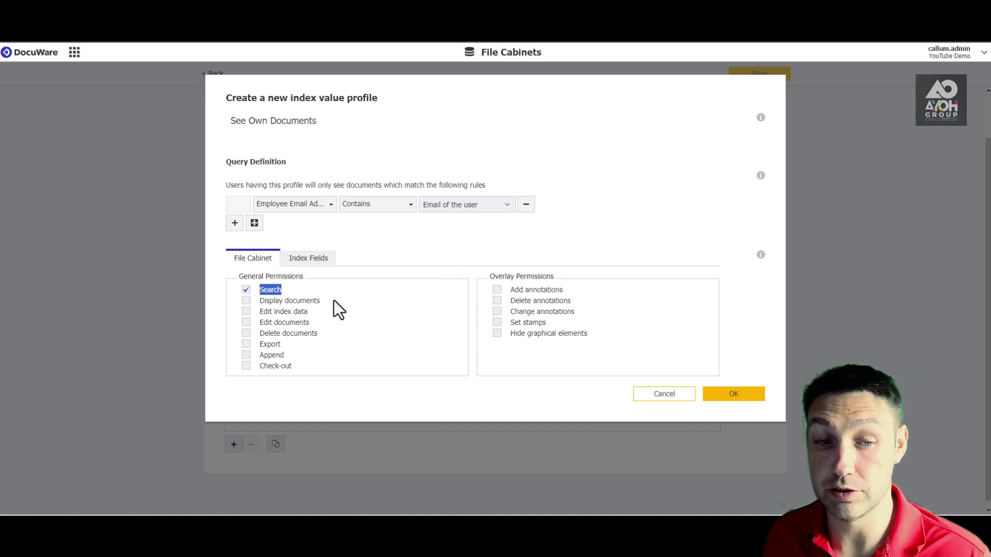
triple_click(268, 303)
left_click(247, 301)
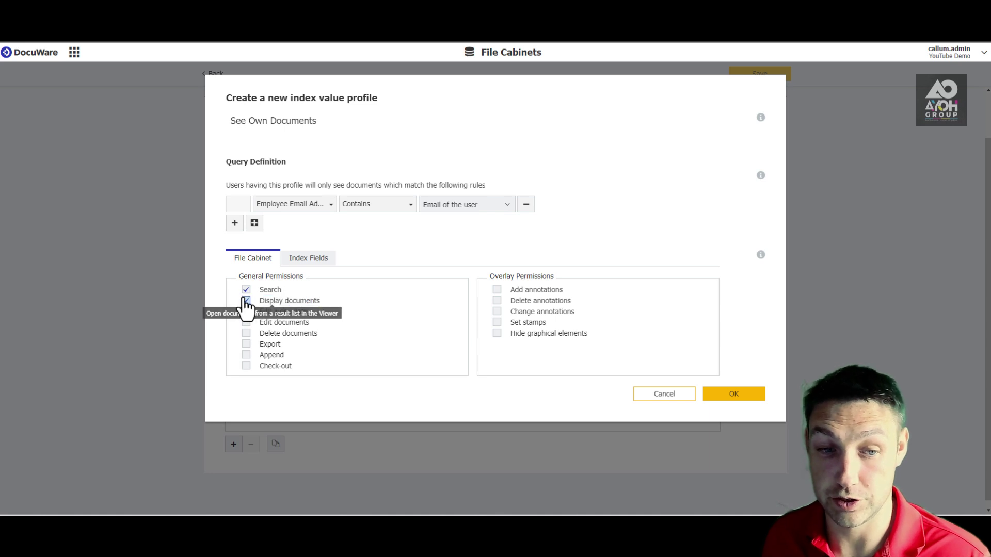
left_click_drag(308, 313, 290, 325)
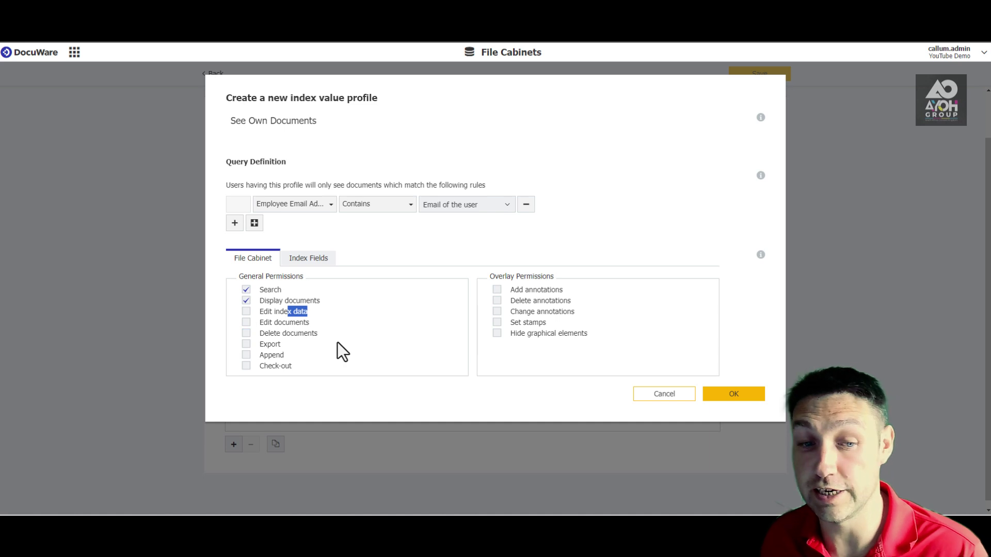
left_click_drag(289, 342, 267, 347)
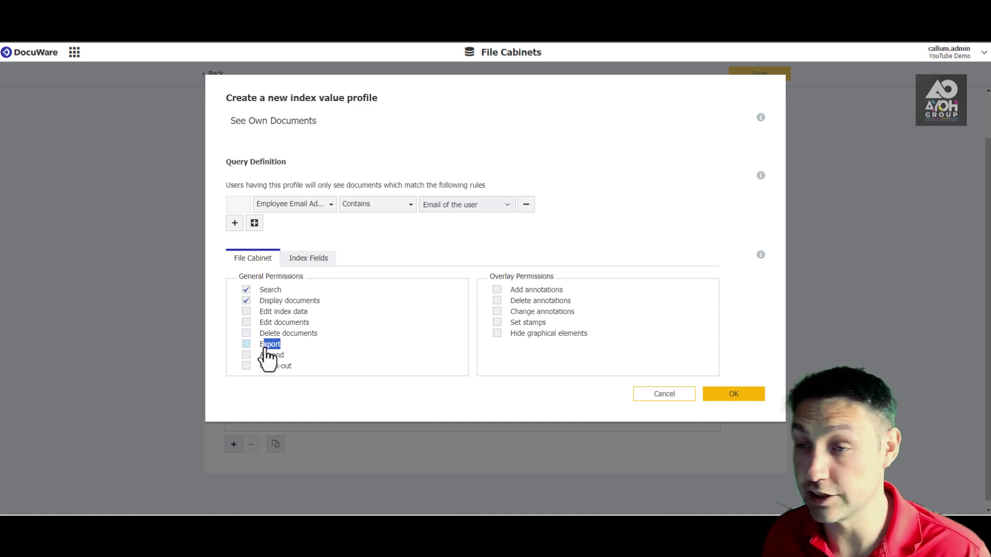
left_click(271, 356)
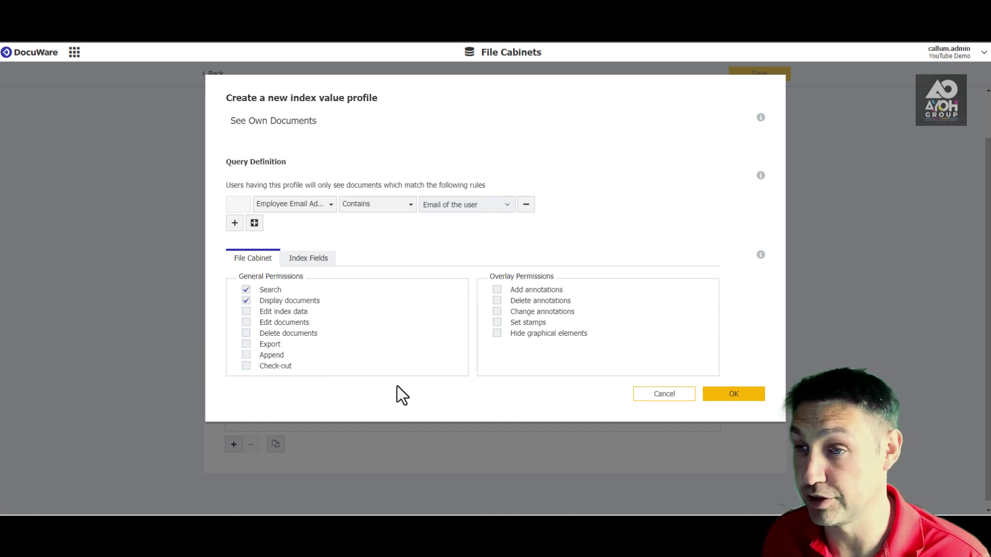
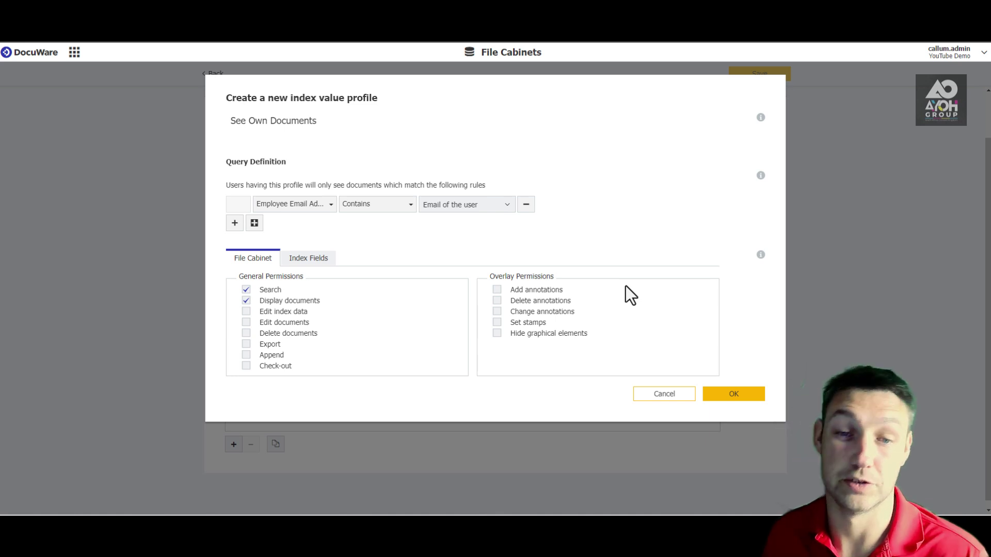
Step: Check the index field permissions of the See Own Documents profile and accept the profile
left_click(285, 260)
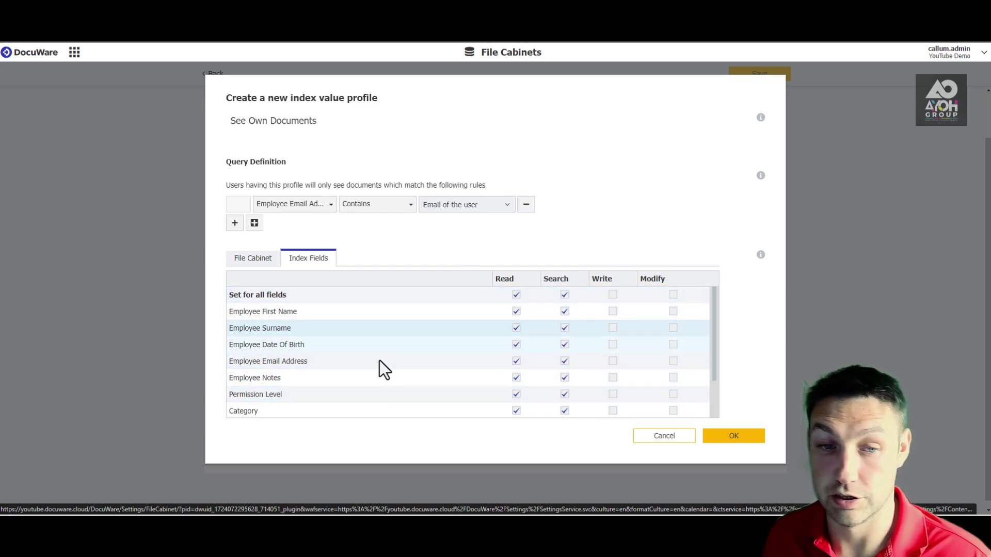
scroll(637, 322, "down", 3)
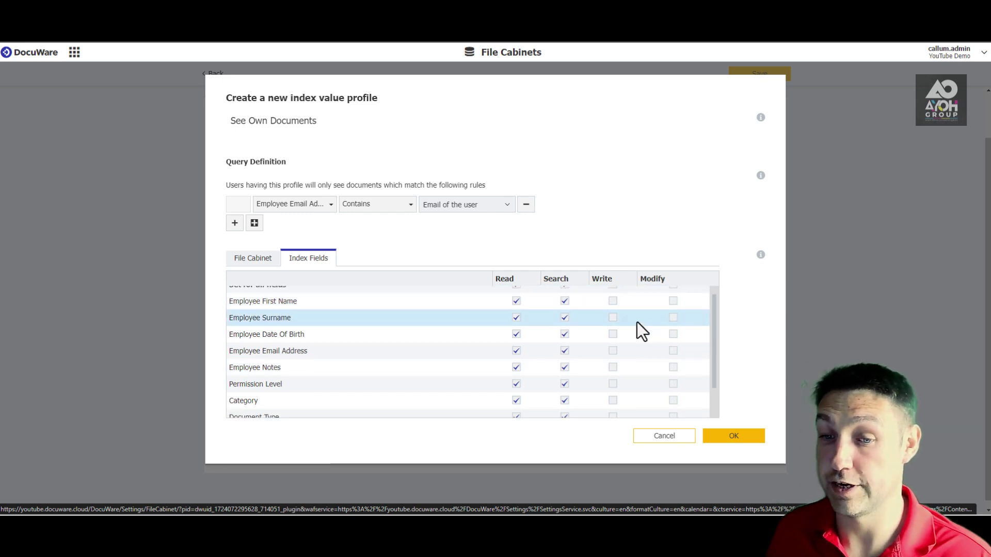
scroll(639, 380, "up", 3)
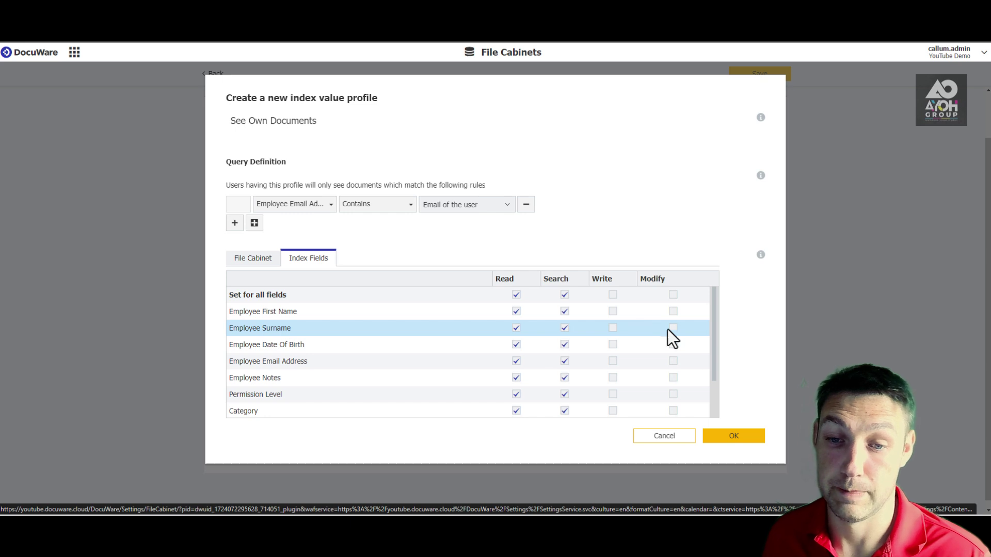
left_click(761, 255)
left_click(368, 185)
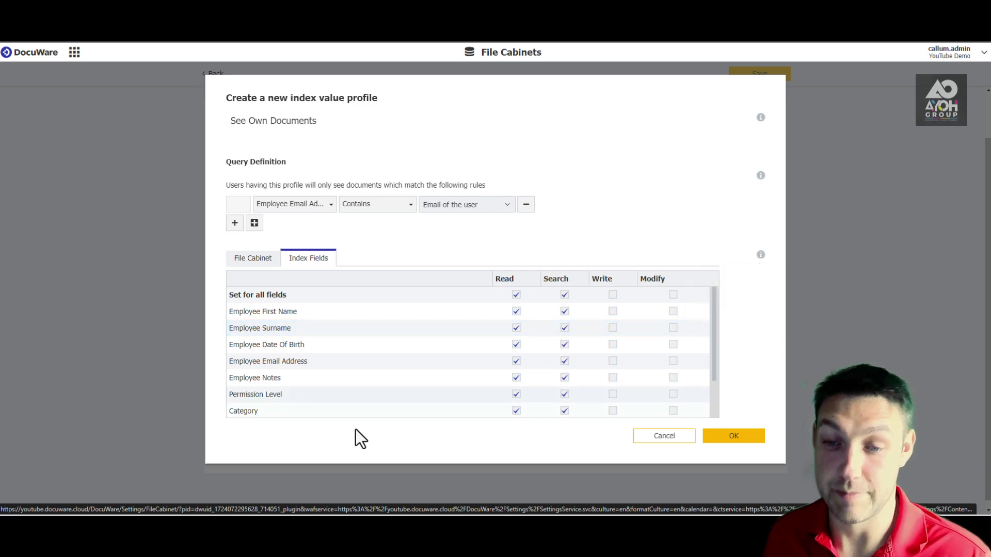
left_click(722, 440)
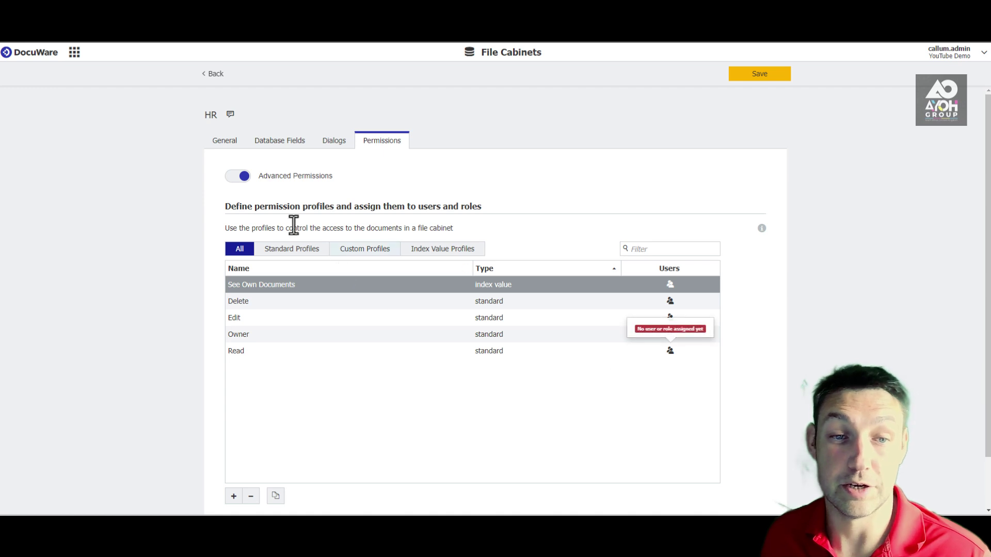
Step: Create a new custom permission profile named HR Team for the HR file cabinet
left_click(242, 177)
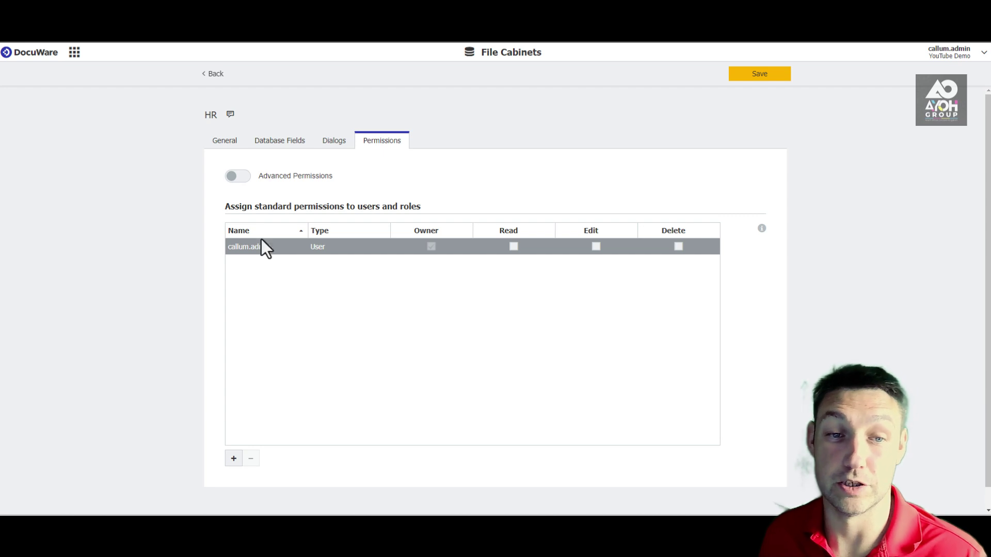
left_click(230, 178)
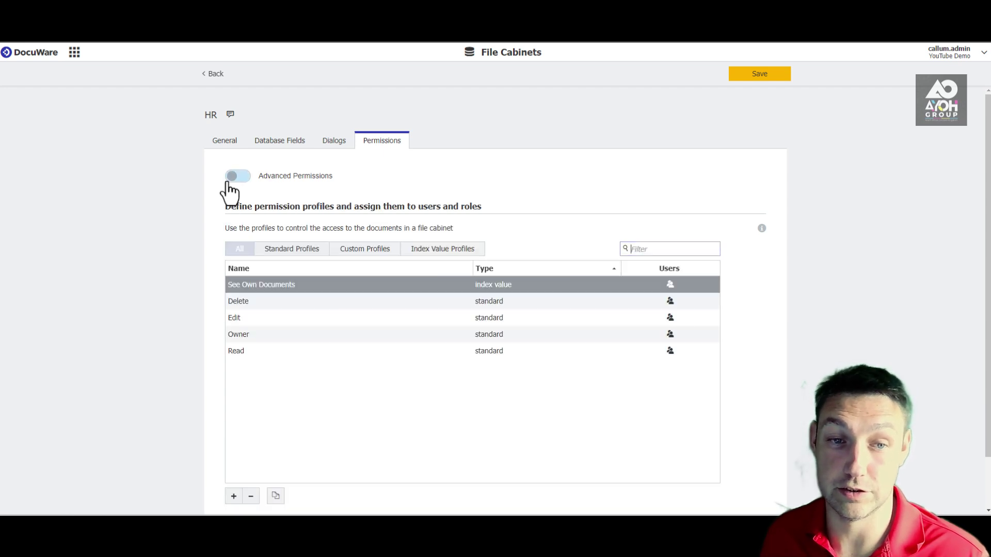
left_click(234, 496)
left_click(283, 495)
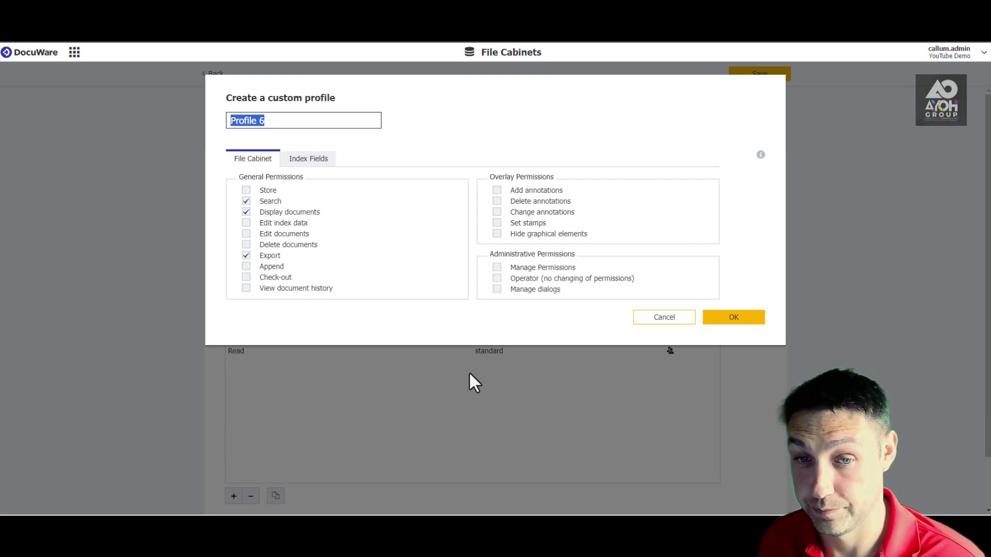
left_click_drag(284, 117, 195, 136)
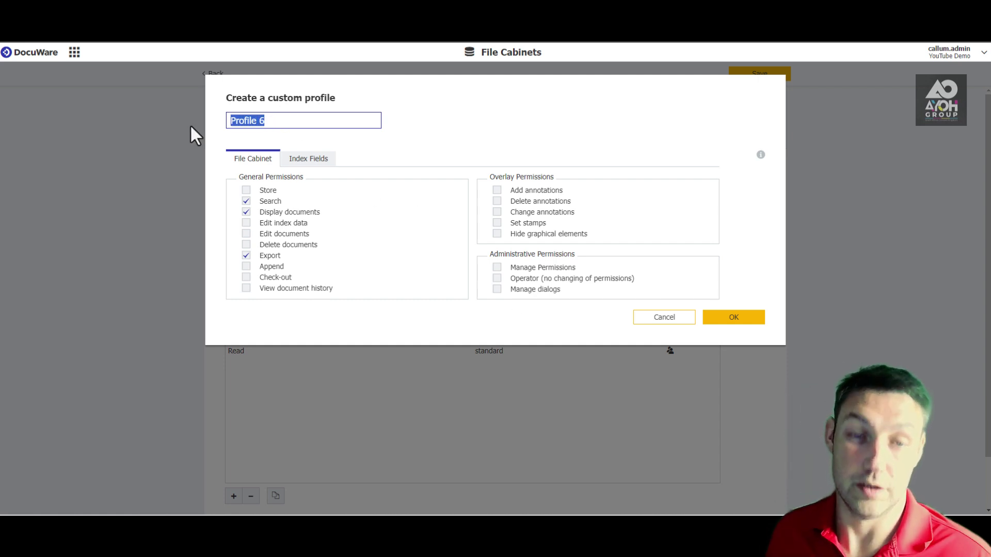
type("HR Team")
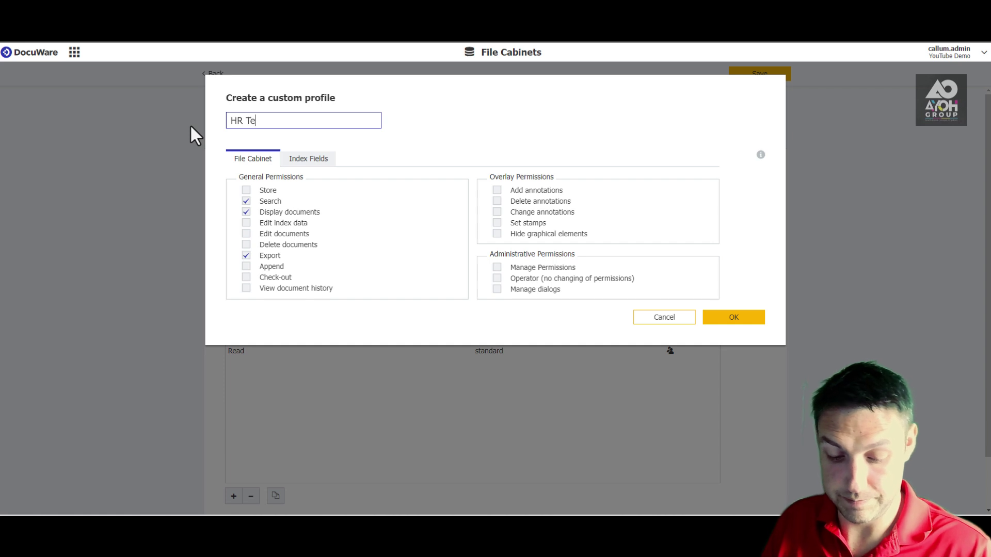
left_click(571, 126)
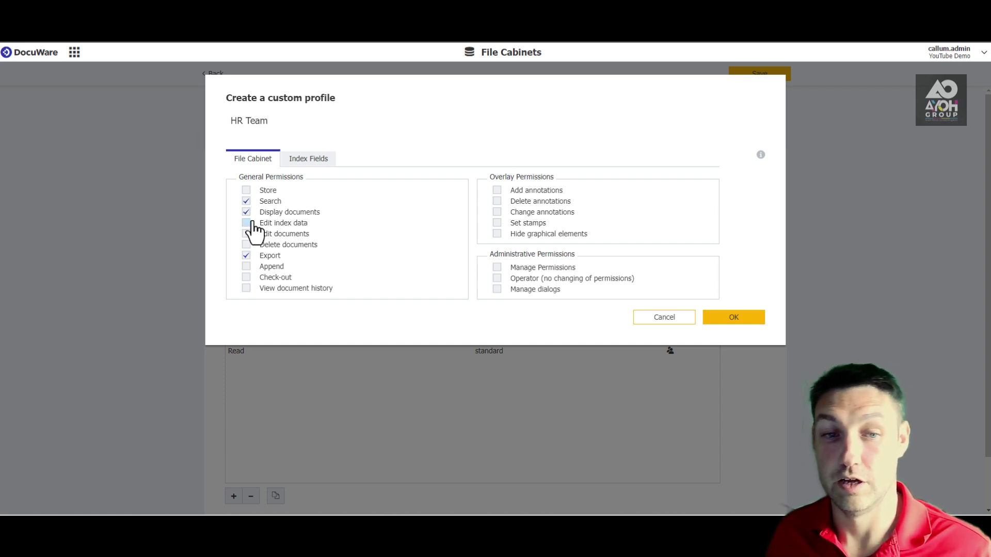
Step: Grant the HR Team profile the Store, Edit index data, Append, View document history and Add annotations permissions
left_click(246, 190)
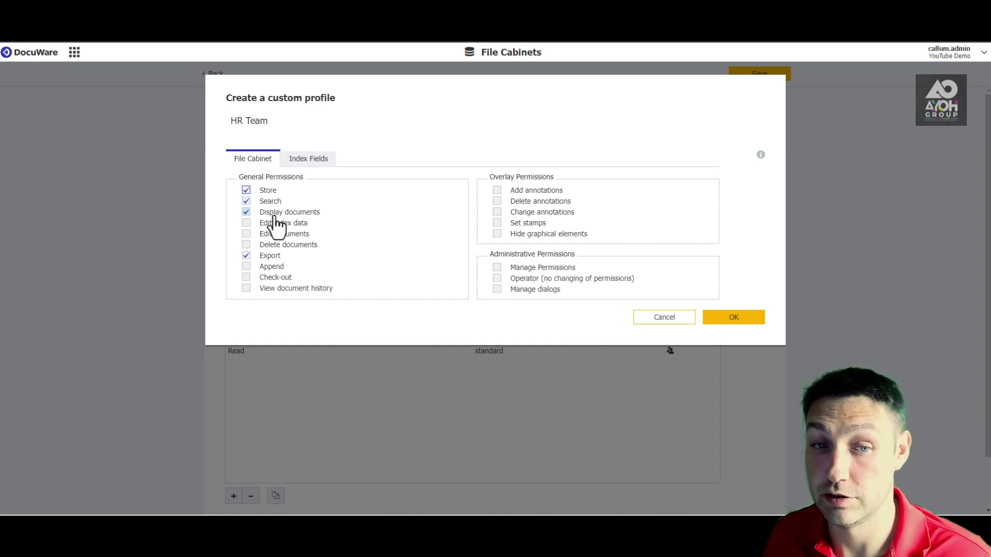
left_click(246, 223)
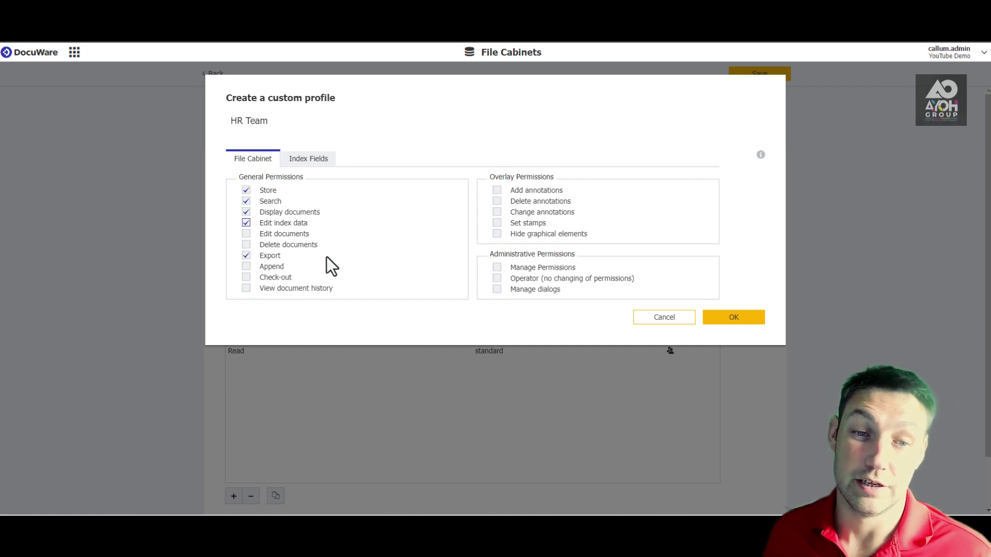
left_click(247, 267)
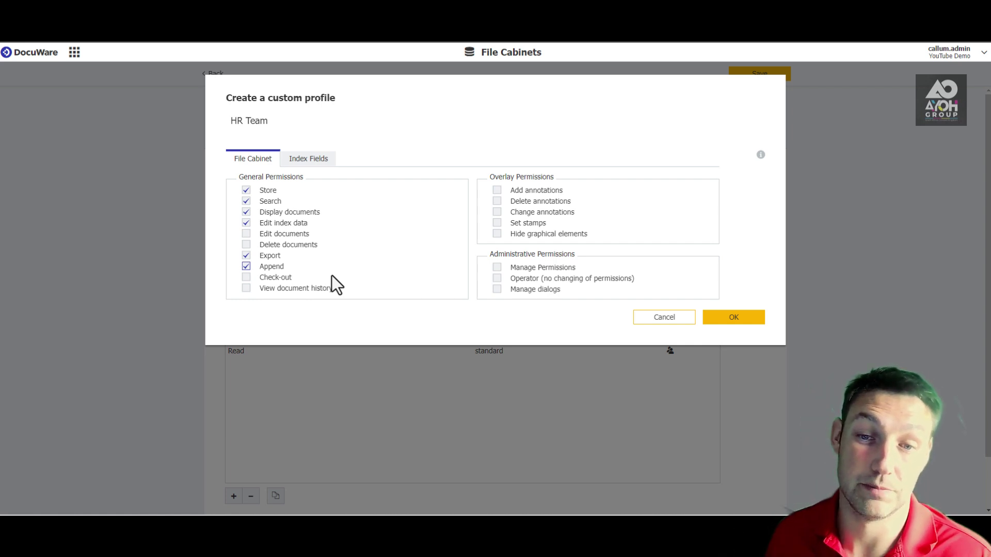
left_click(247, 288)
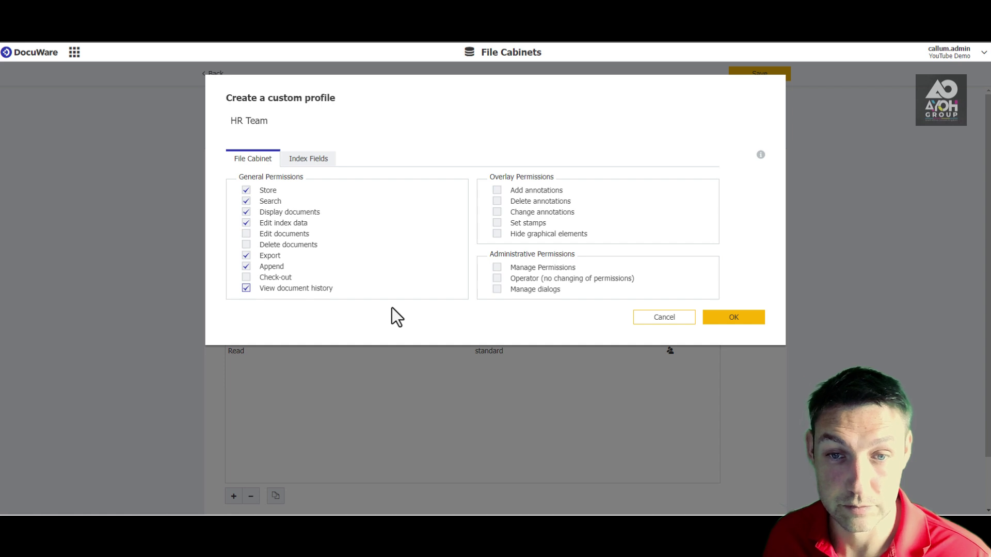
left_click(496, 191)
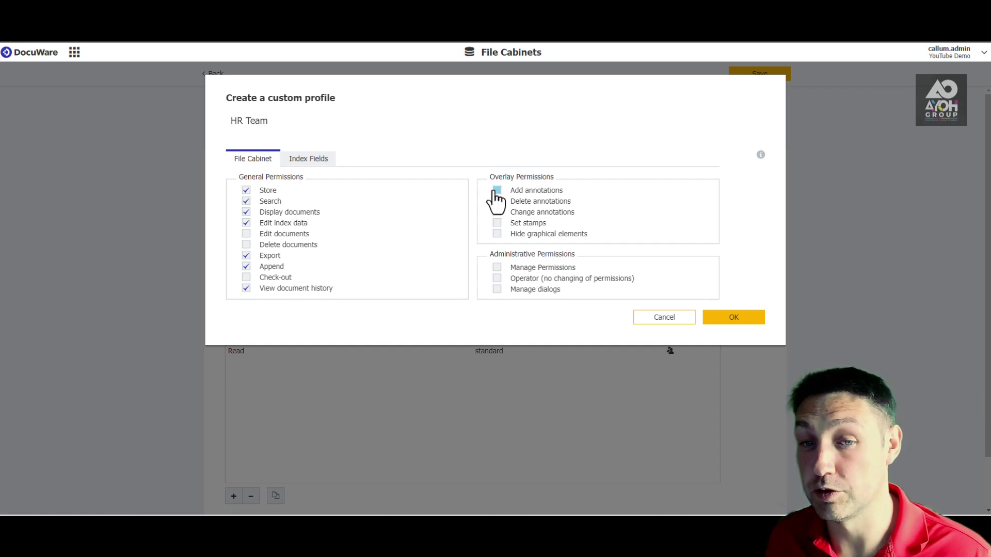
left_click(496, 191)
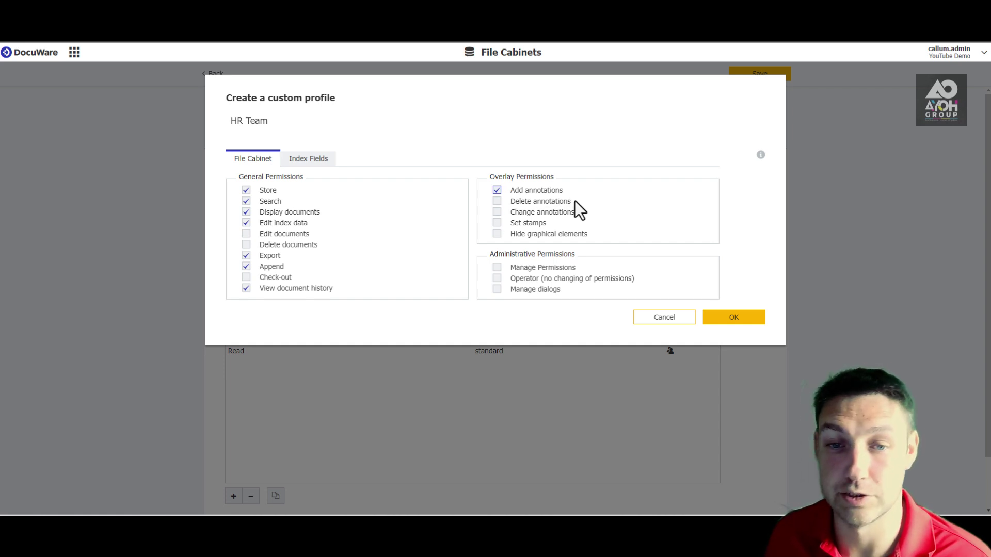
Step: Allow Write, Modify and new entries for all index fields in the HR Team profile and accept the profile
left_click(314, 161)
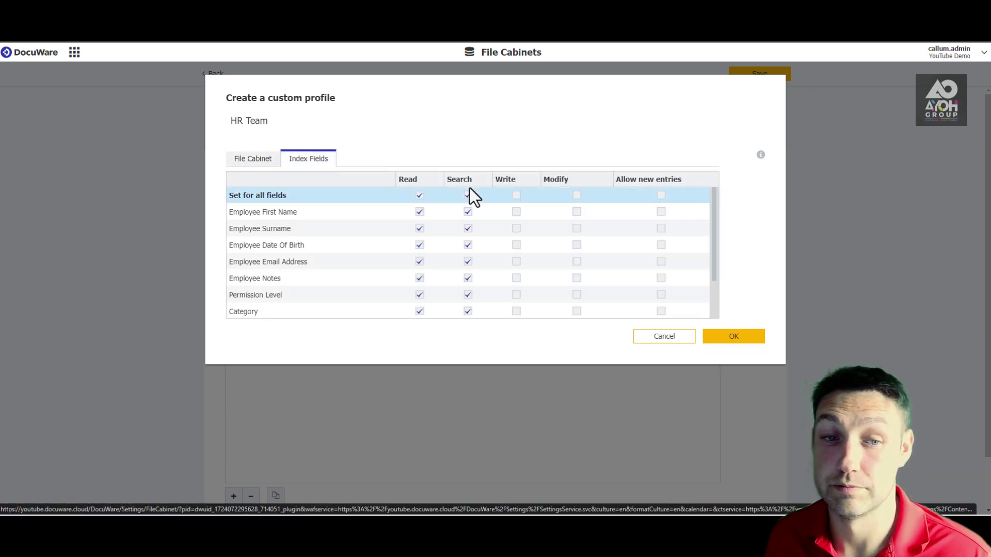
left_click(516, 197)
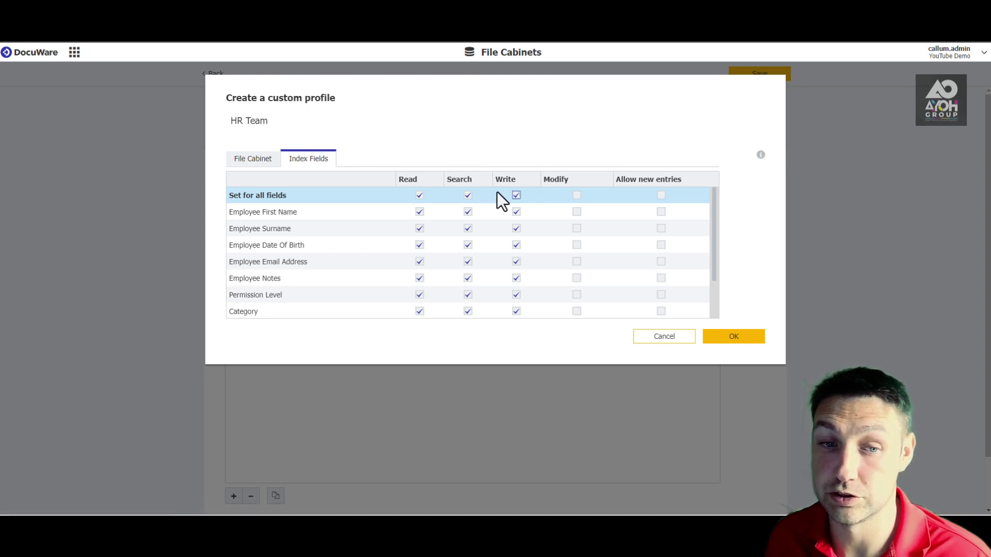
left_click(577, 196)
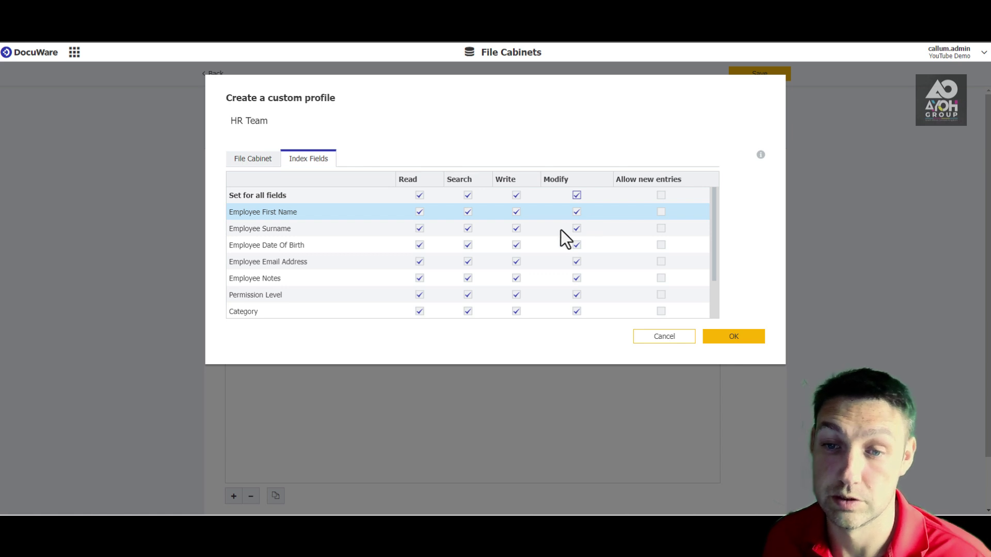
left_click(661, 195)
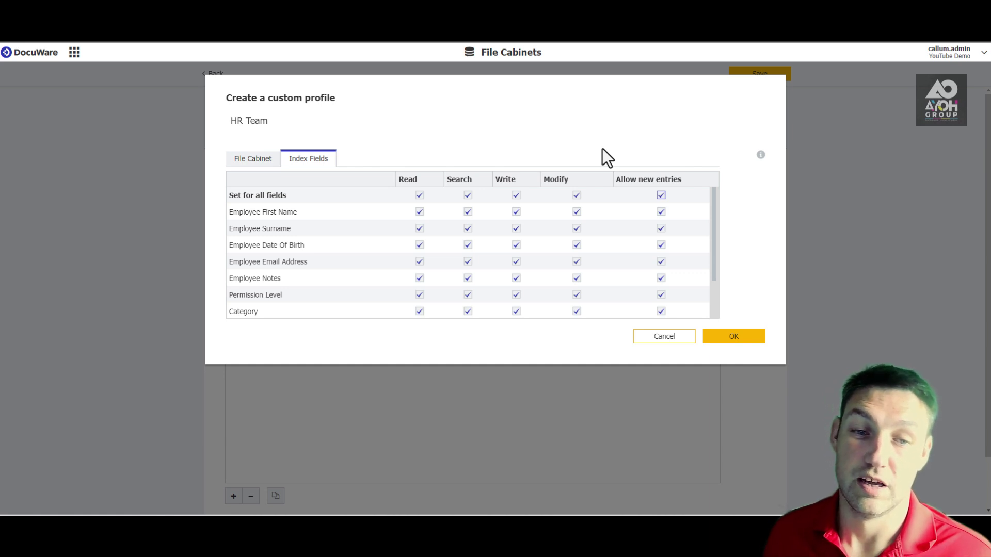
scroll(587, 234, "down", 3)
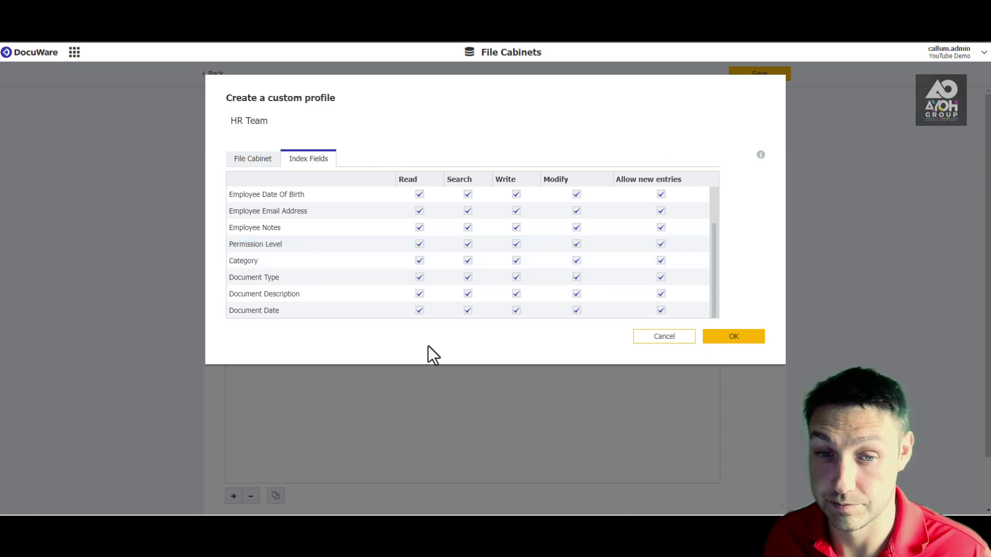
left_click(734, 338)
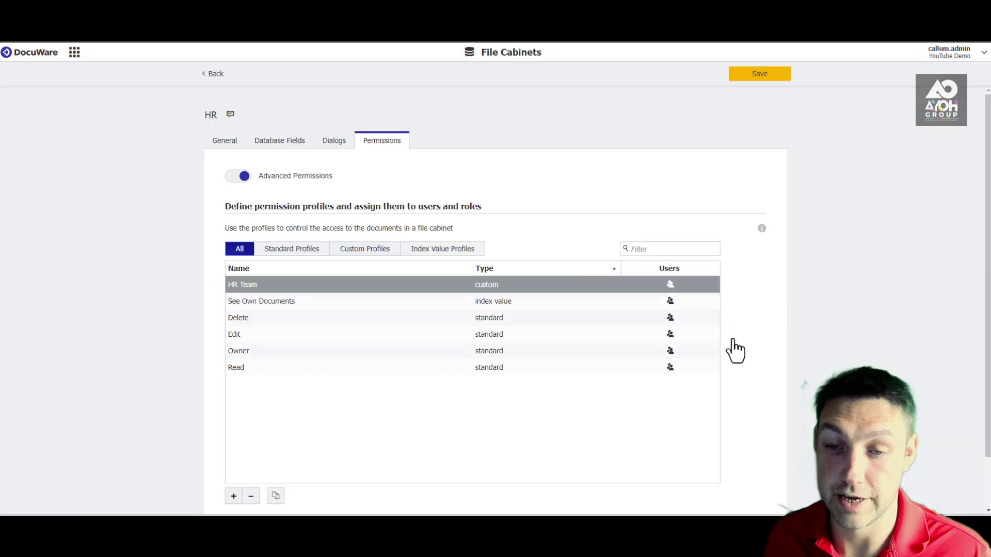
Step: Save the HR file cabinet configuration and return to the file cabinet overview
left_click(772, 79)
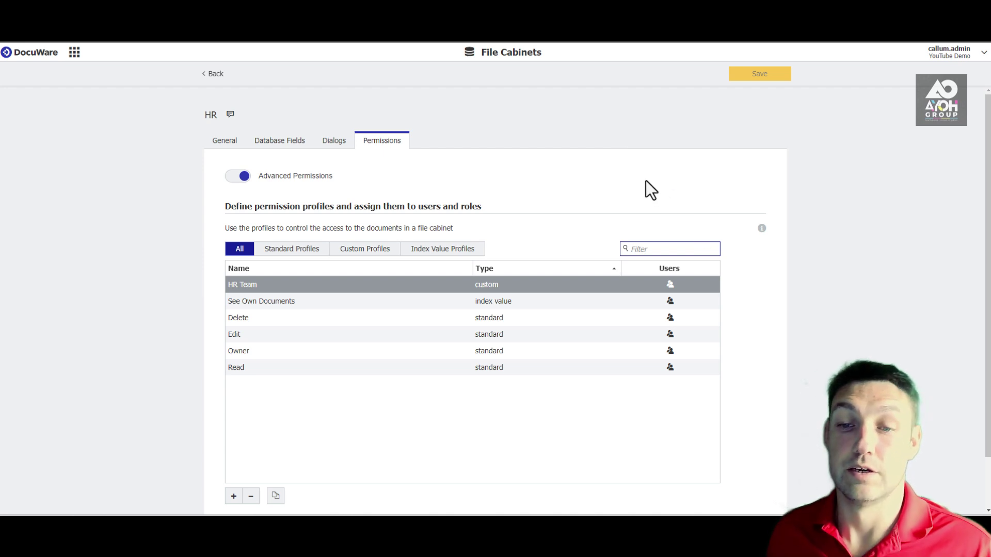
left_click(680, 174)
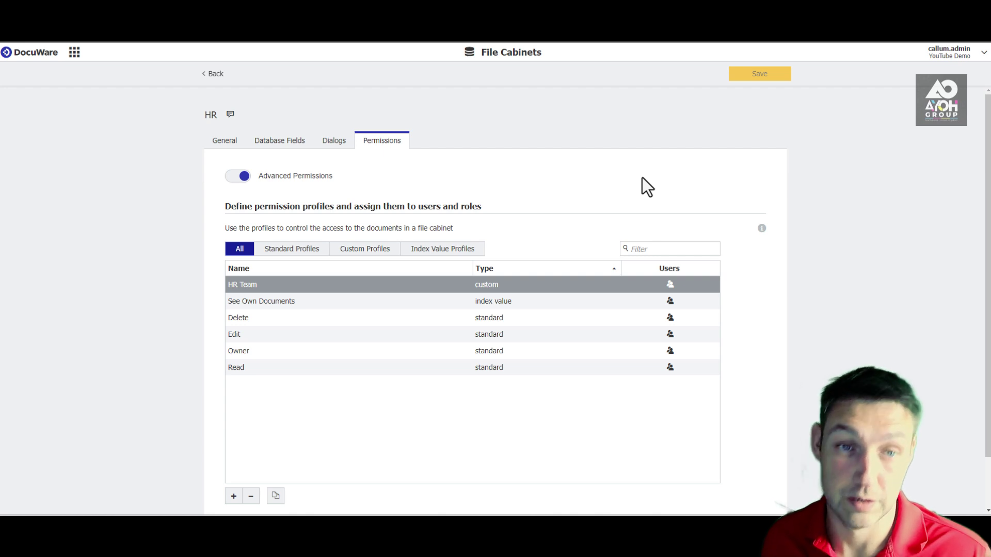
left_click(211, 74)
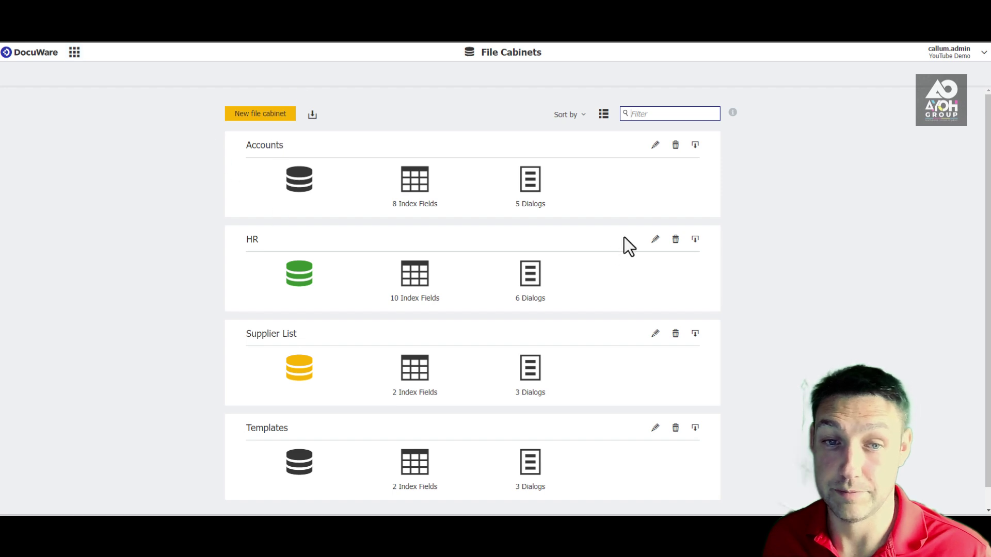
scroll(720, 351, "down", 2)
scroll(721, 351, "up", 2)
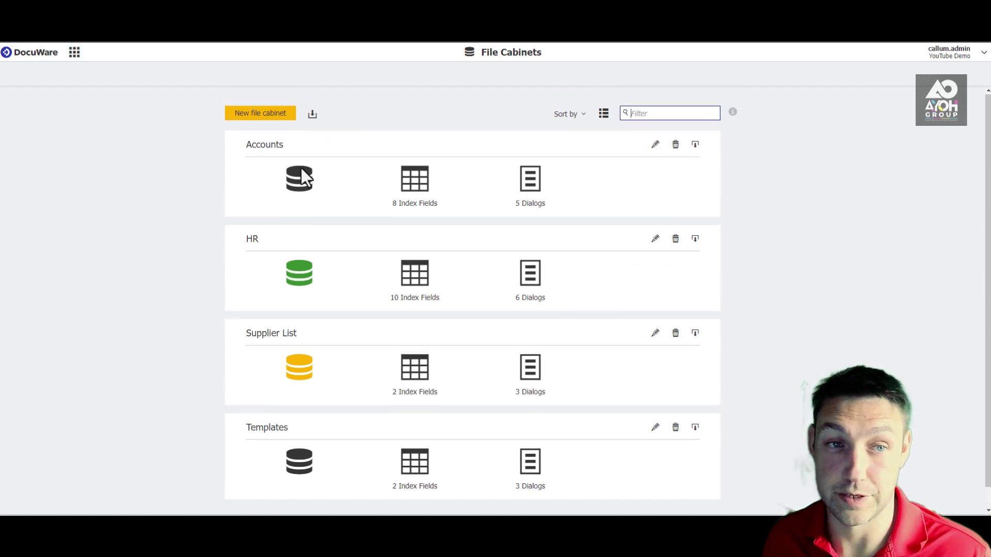
Step: Create a new role named HR Team in User Management
left_click(74, 52)
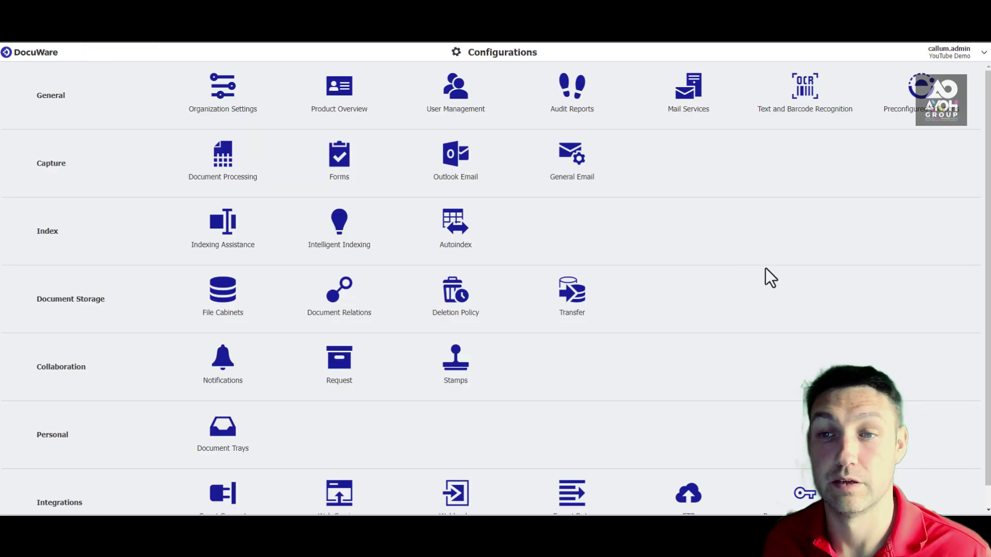
left_click(454, 115)
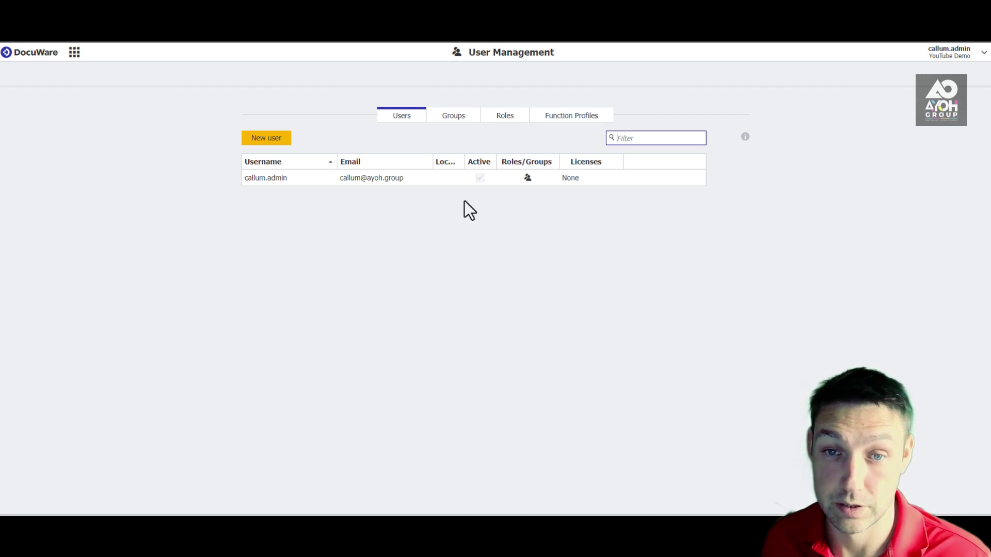
left_click(498, 119)
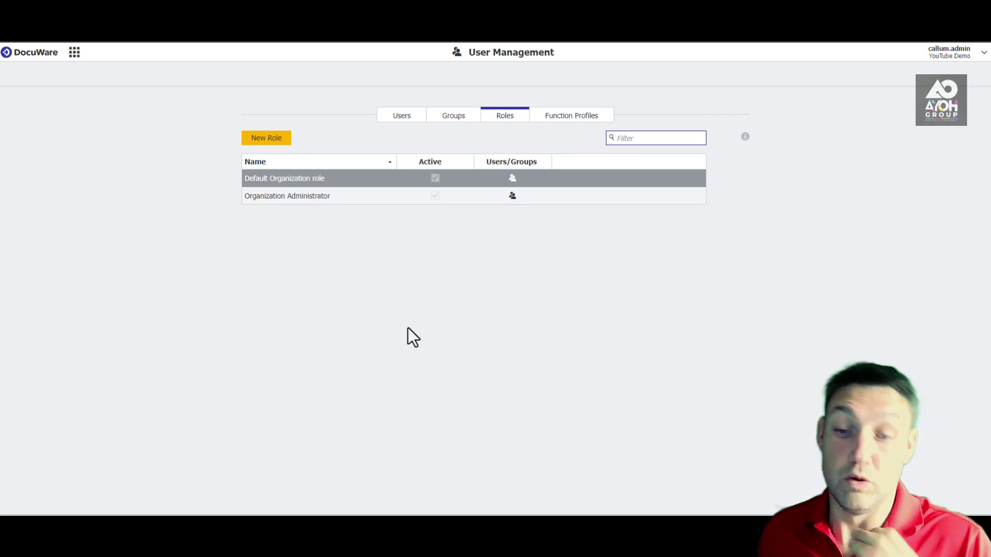
left_click(256, 138)
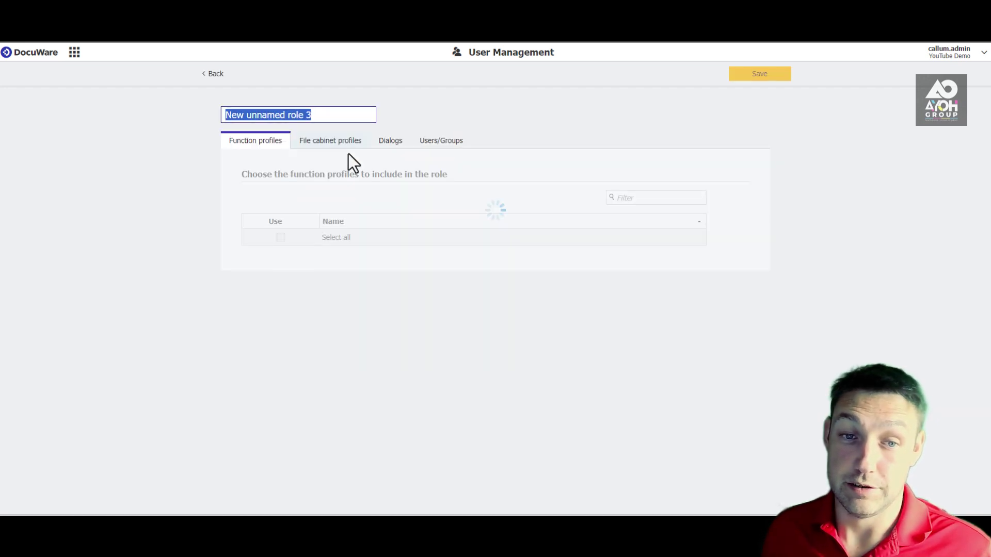
type("eam")
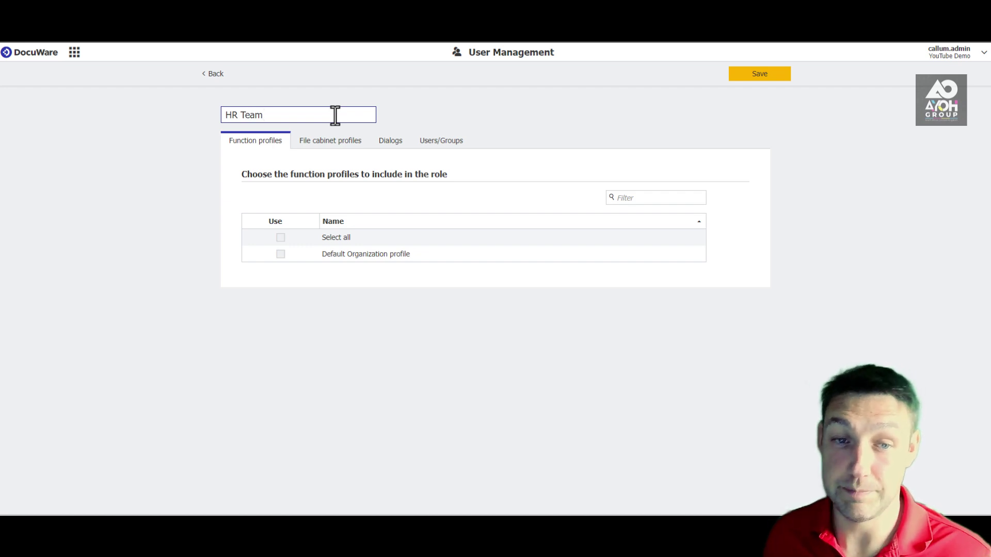
Step: Include the HR file cabinet's custom HR Team profile in the HR Team role
left_click(315, 144)
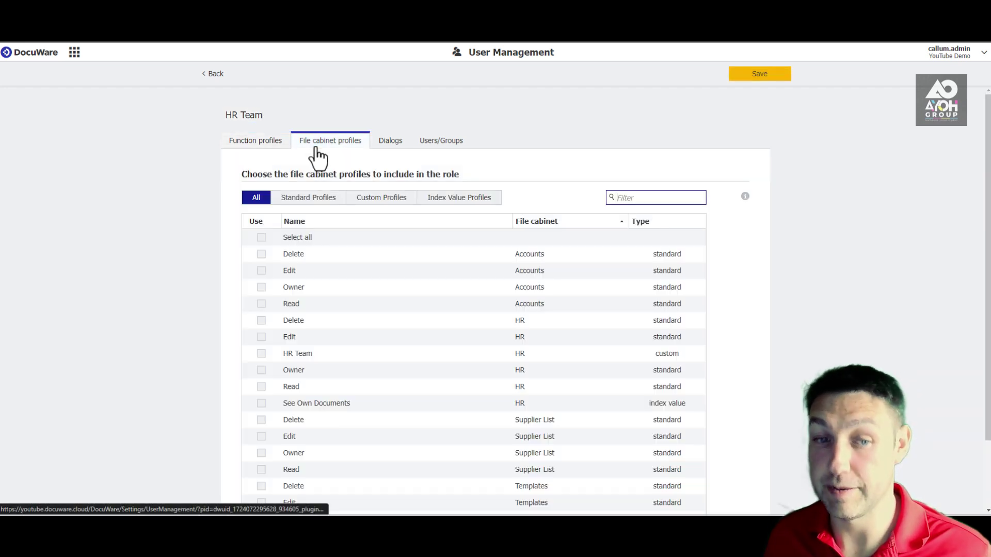
left_click_drag(544, 357, 694, 349)
left_click(261, 354)
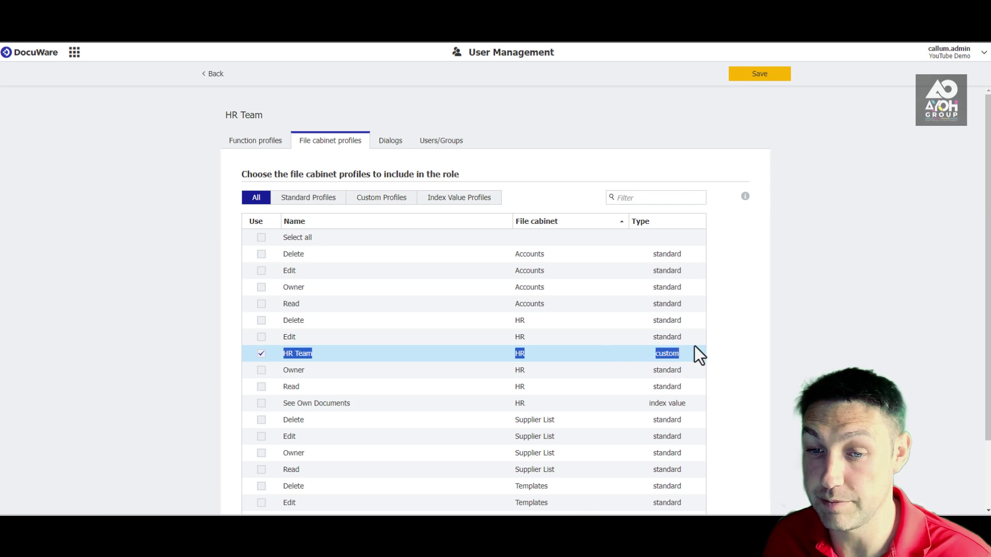
left_click(690, 349)
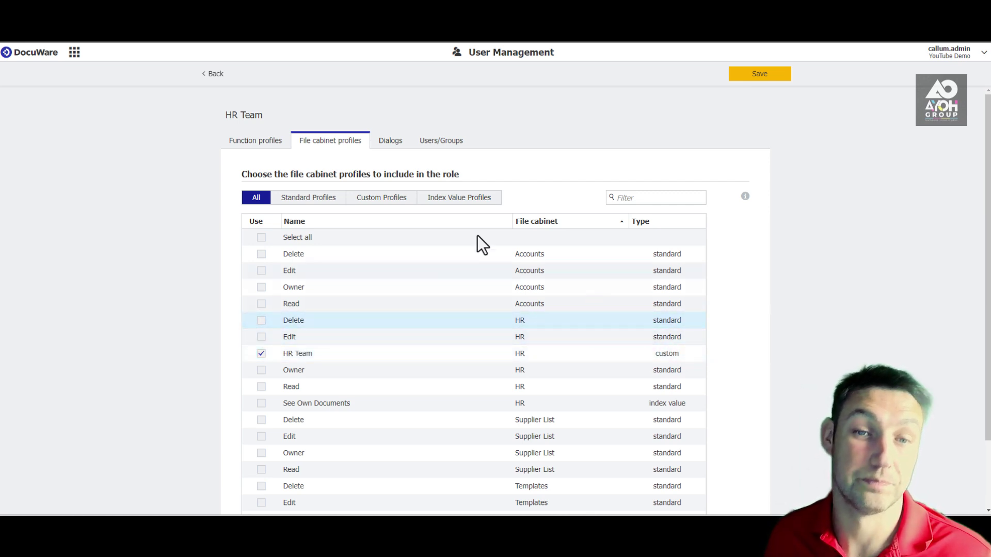
Step: Include the HR cabinet's Search HR, Save To HR and HR Result dialogs in the HR Team role
left_click(394, 153)
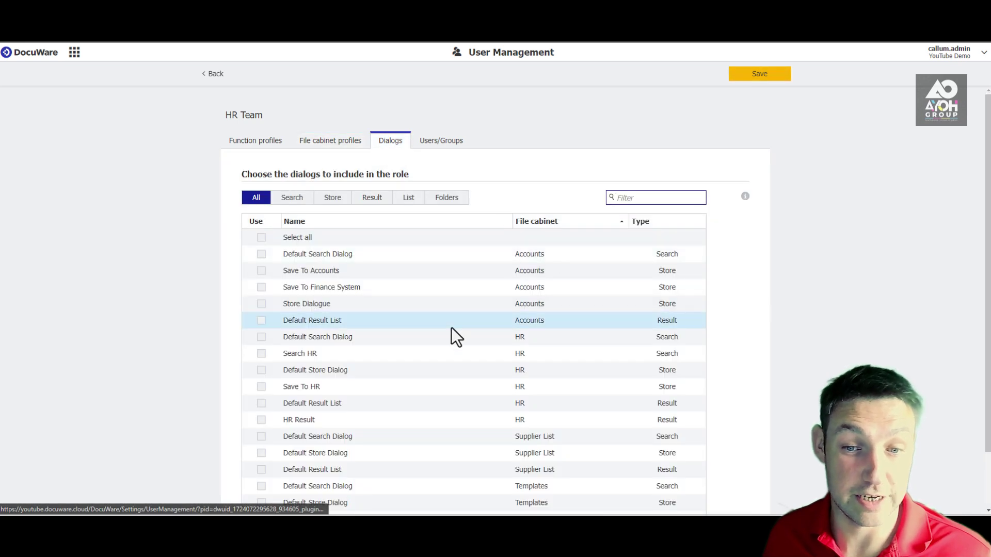
scroll(571, 351, "down", 1)
scroll(570, 350, "down", 2)
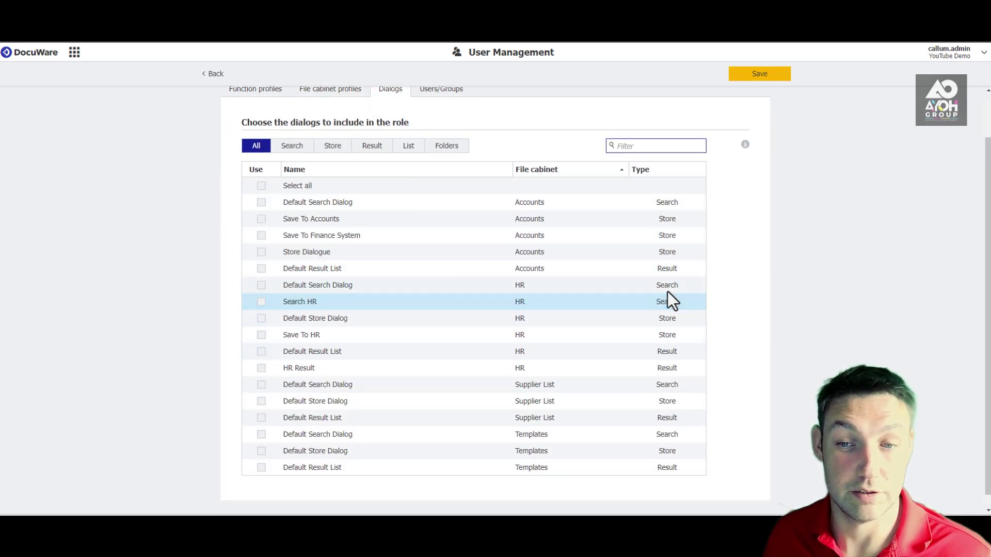
left_click(262, 302)
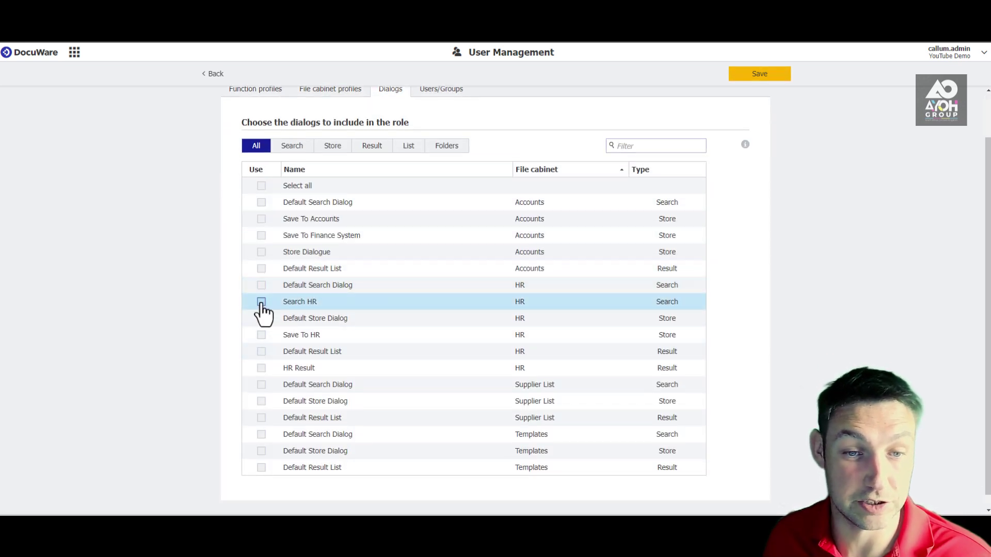
left_click(262, 336)
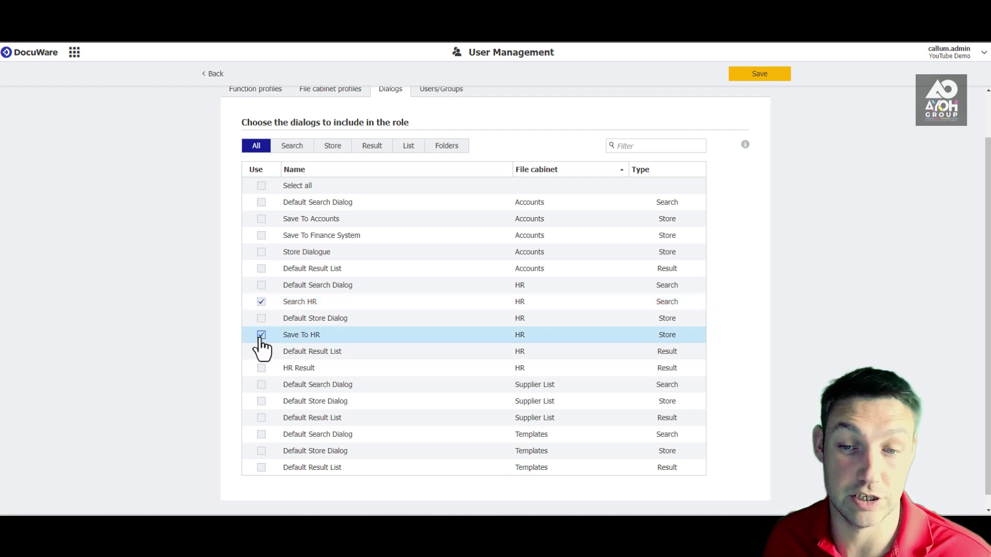
left_click(261, 368)
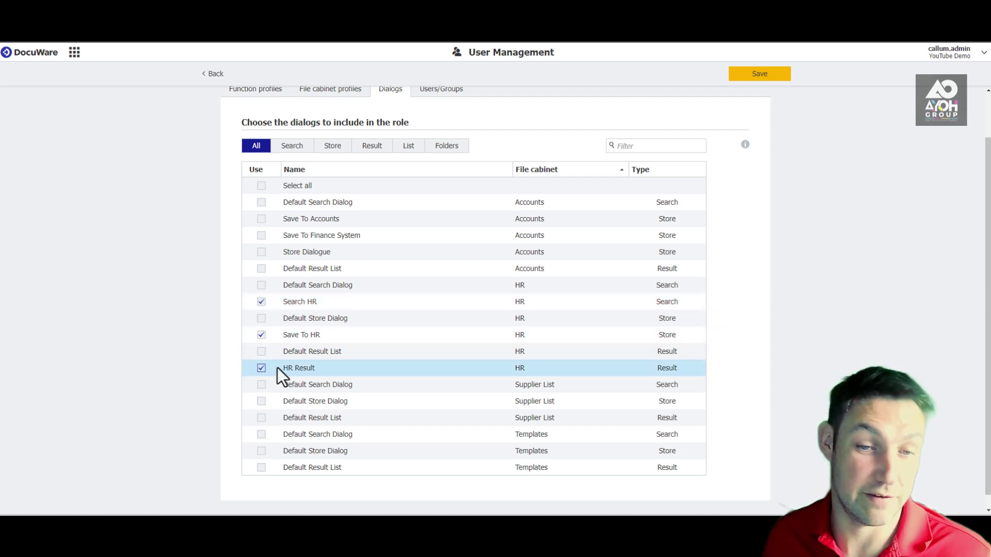
Step: Assign the HR Team role to the administrator user, save the role and return to the roles overview
left_click(334, 368)
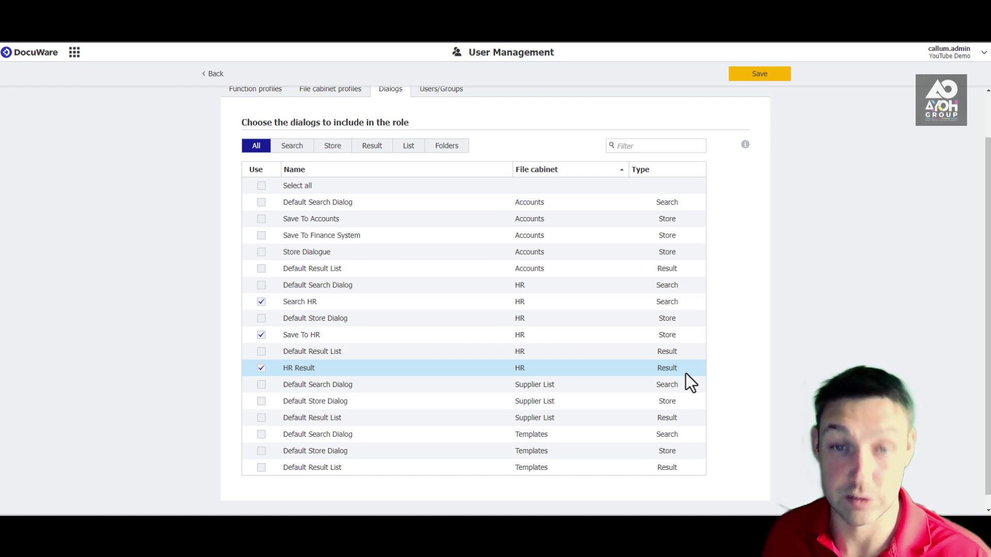
scroll(728, 373, "up", 2)
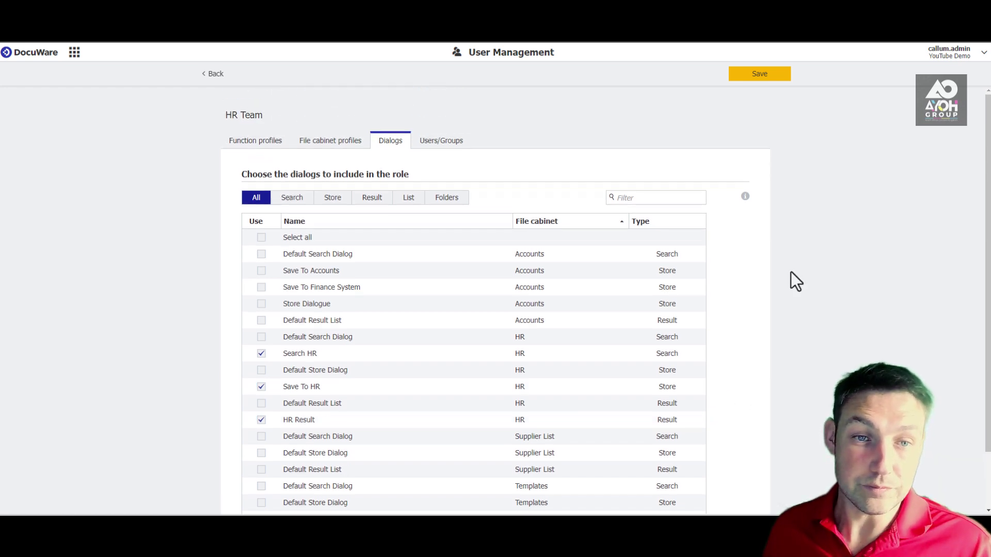
left_click(444, 143)
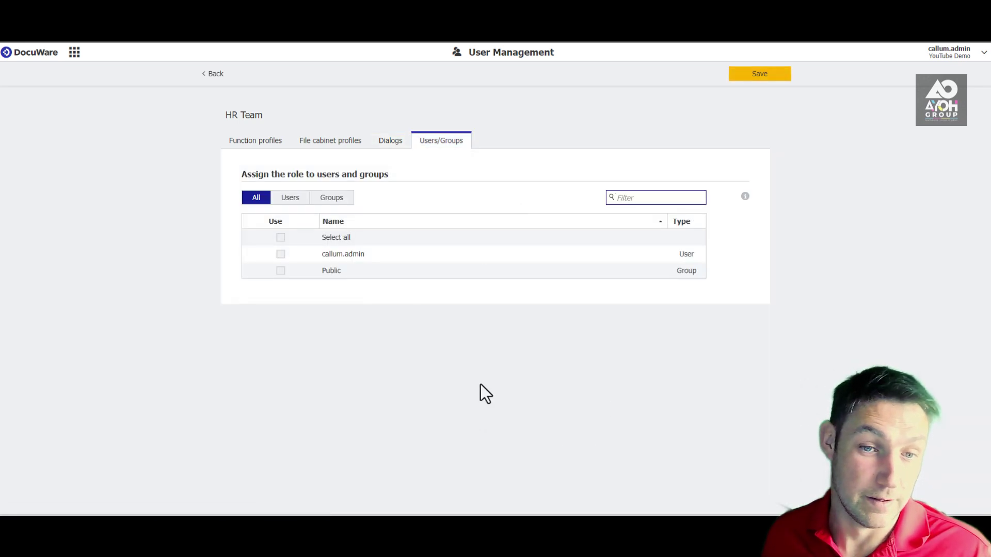
left_click(280, 254)
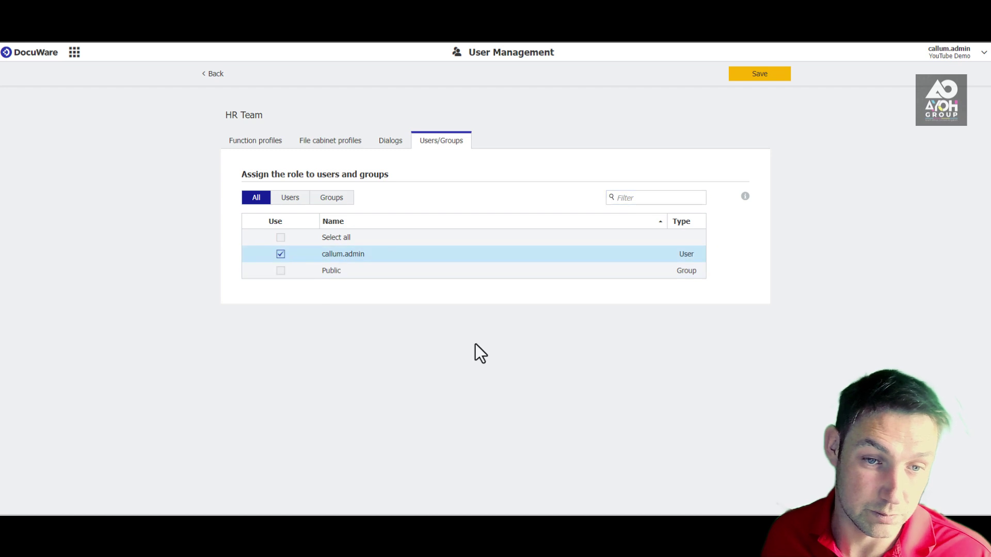
left_click(752, 78)
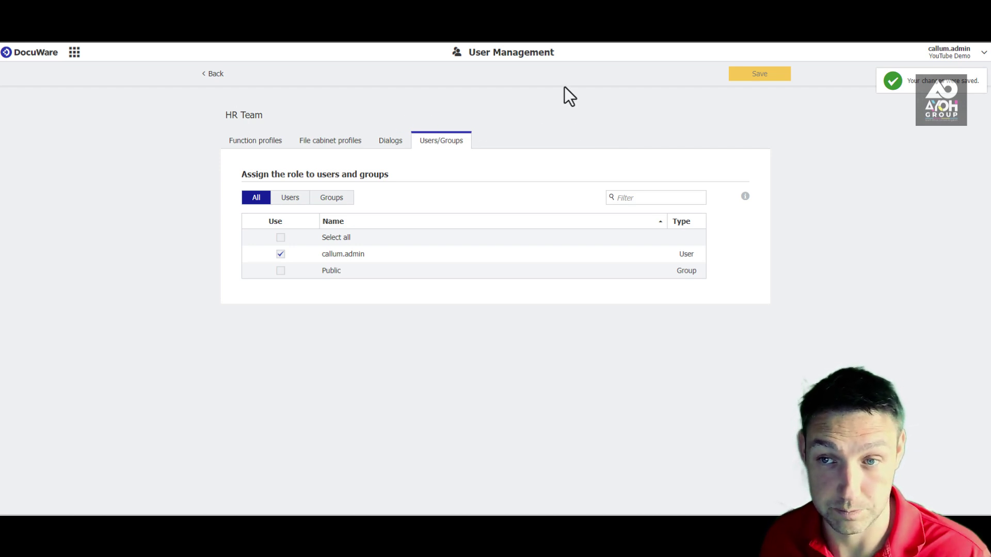
left_click(216, 75)
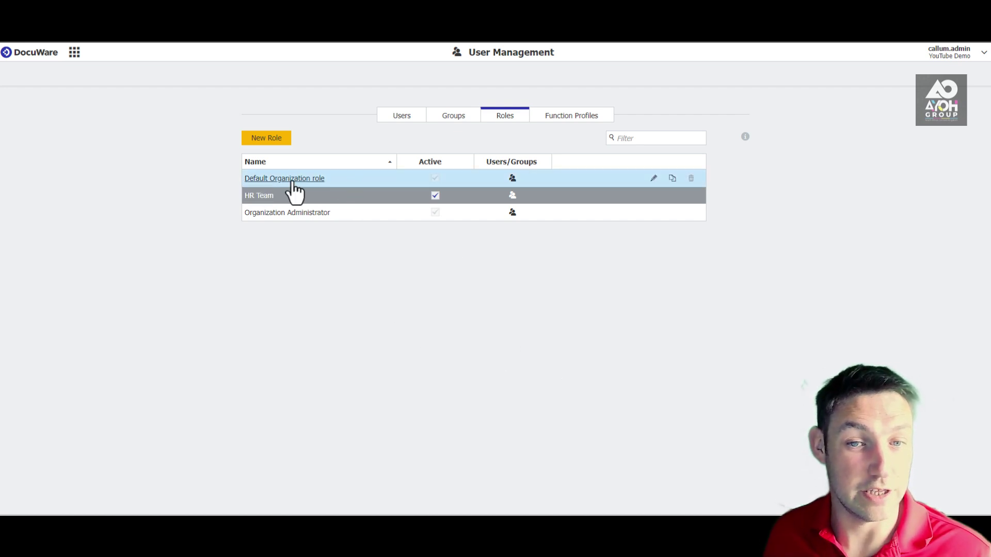
Step: Include the HR file cabinet's See Own Documents index value profile in the Default Organization role
mouse_move(513, 178)
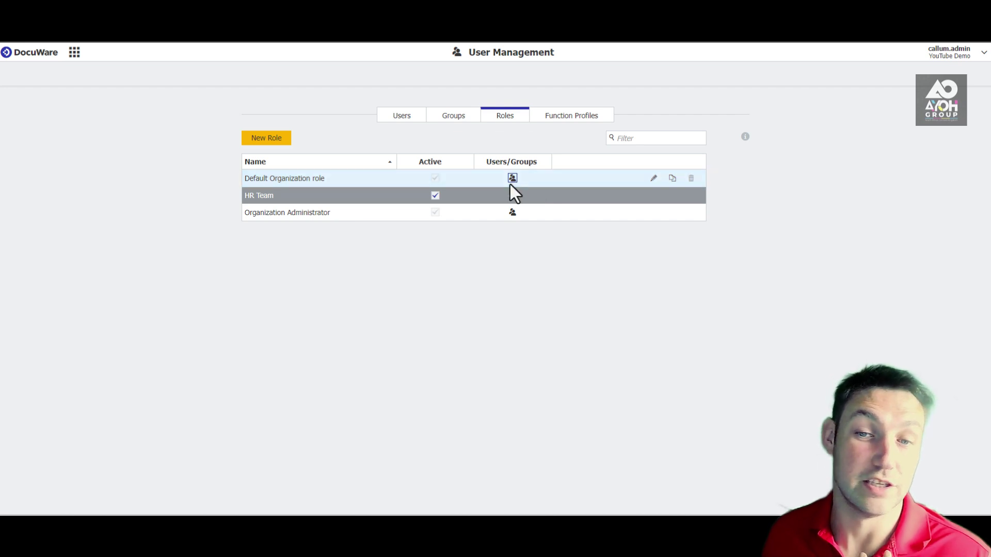
left_click(653, 179)
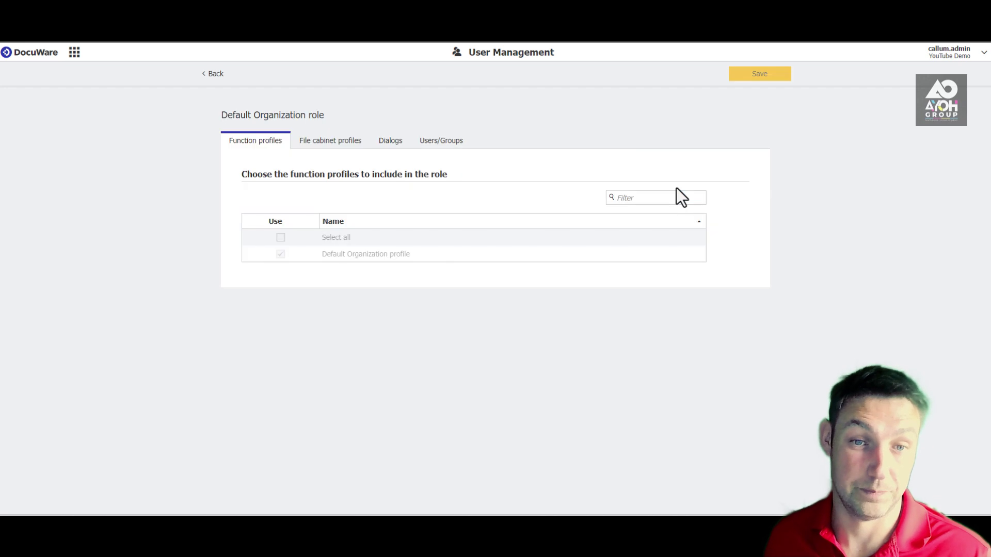
left_click(317, 140)
left_click_drag(686, 400, 278, 407)
left_click(261, 403)
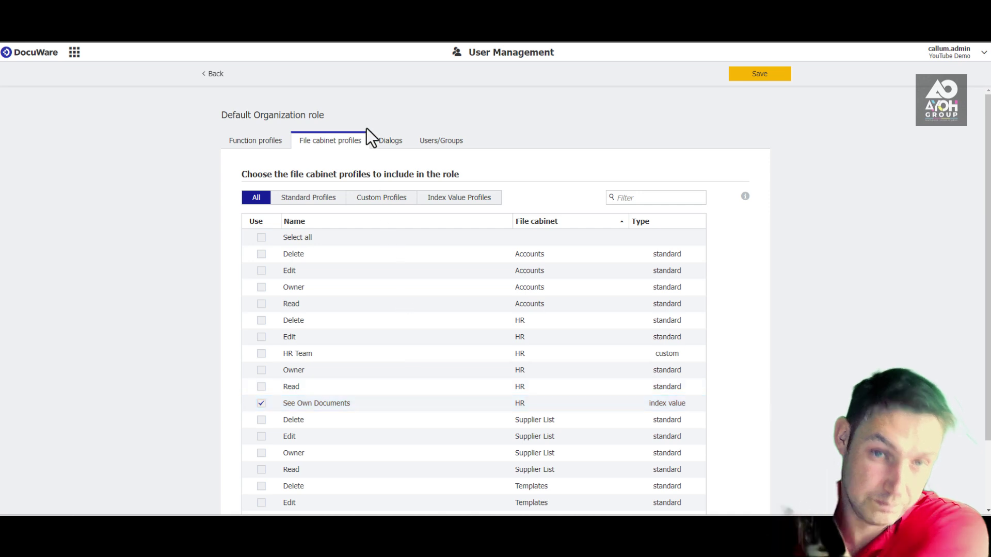
Step: Include the HR cabinet's Search HR and HR Result dialogs in the Default Organization role
left_click(388, 145)
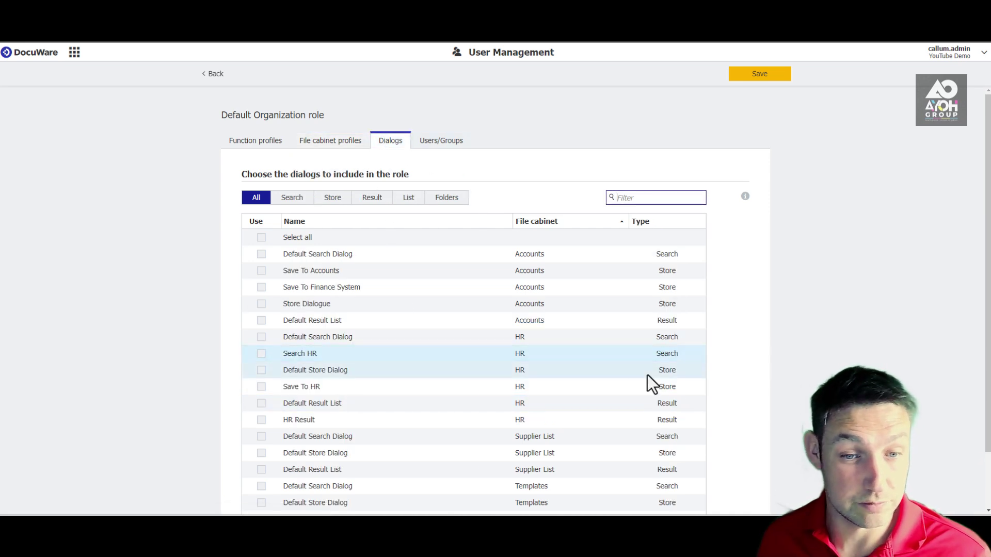
left_click(682, 387)
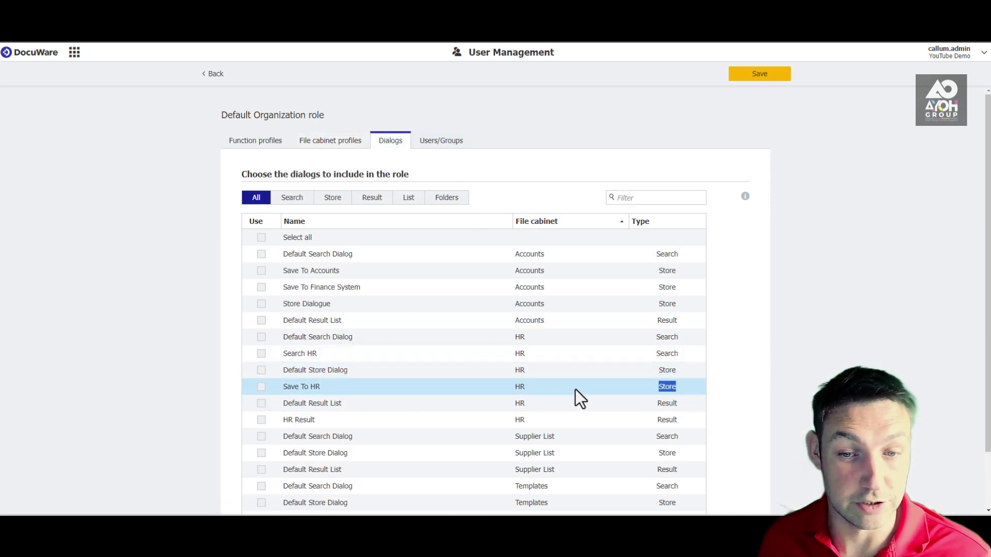
left_click_drag(575, 389, 278, 386)
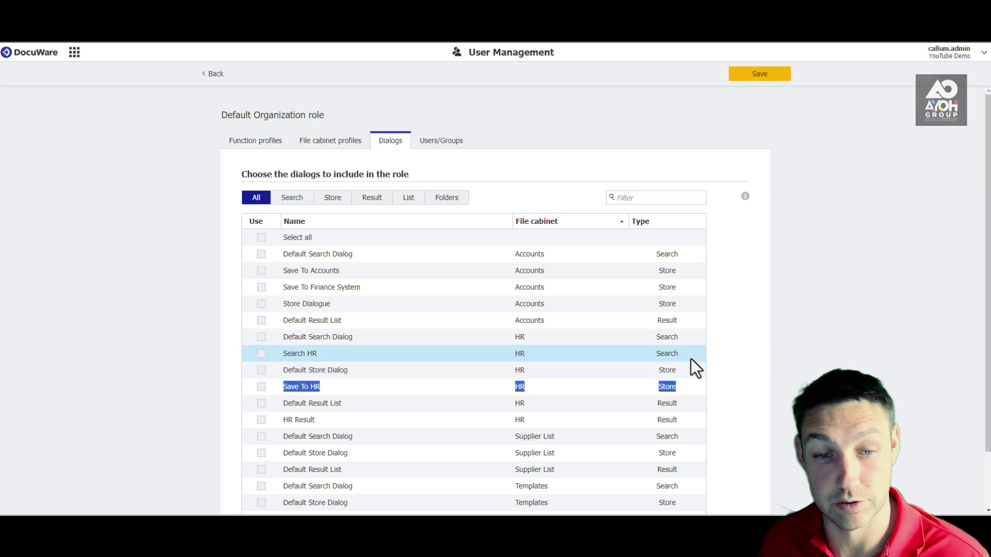
left_click(676, 357)
left_click_drag(676, 357, 278, 357)
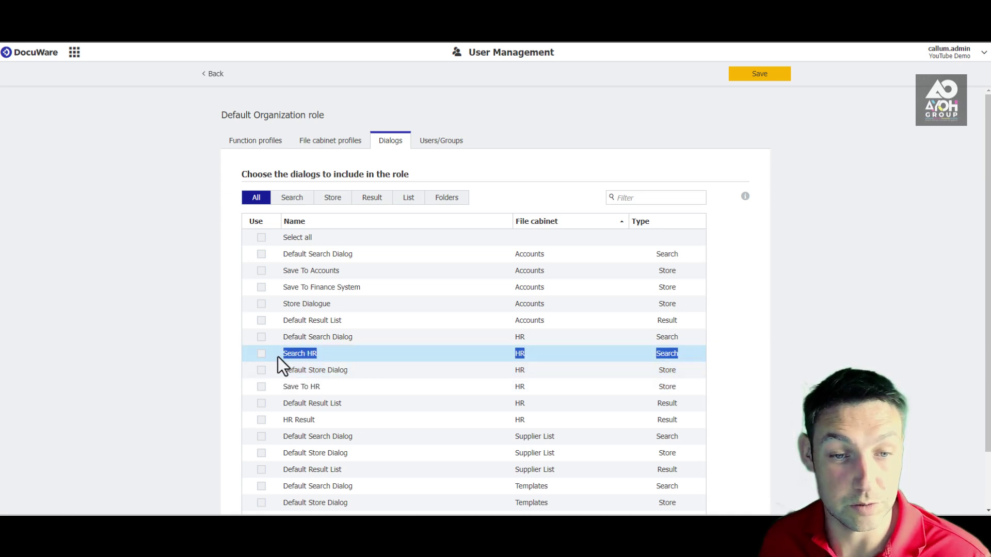
left_click(261, 355)
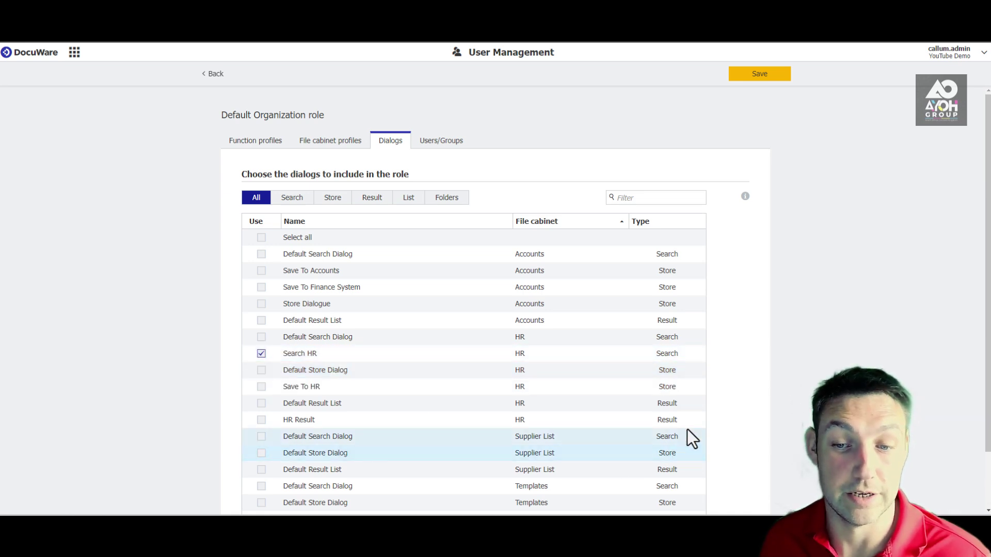
left_click_drag(677, 421, 281, 422)
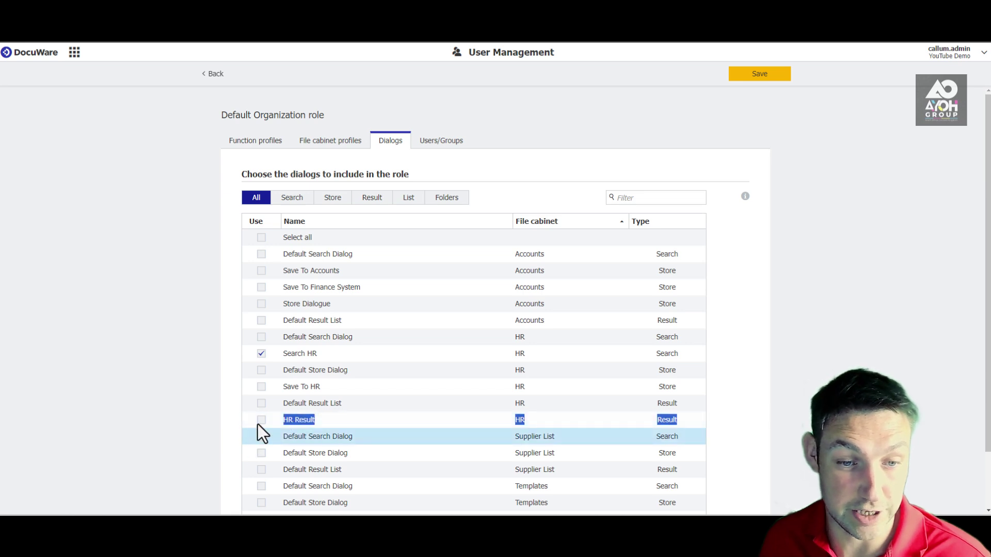
left_click(261, 421)
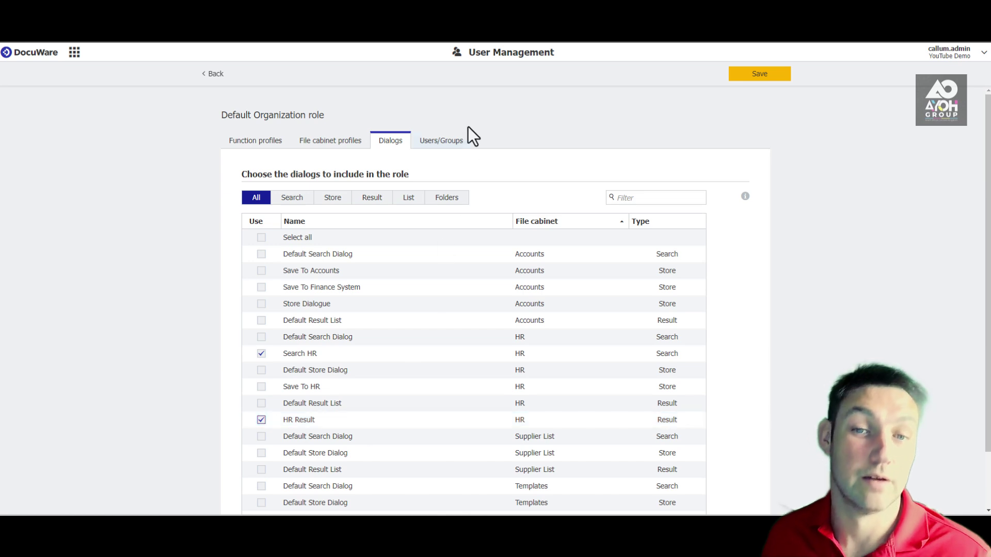
Step: Assign the Default Organization role to the administrator user and save the role
left_click(441, 135)
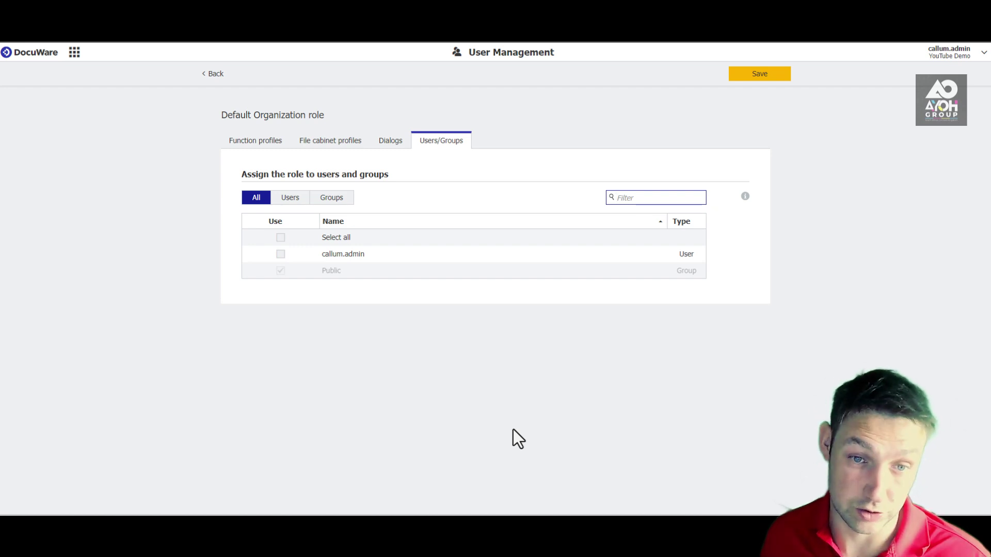
left_click(510, 388)
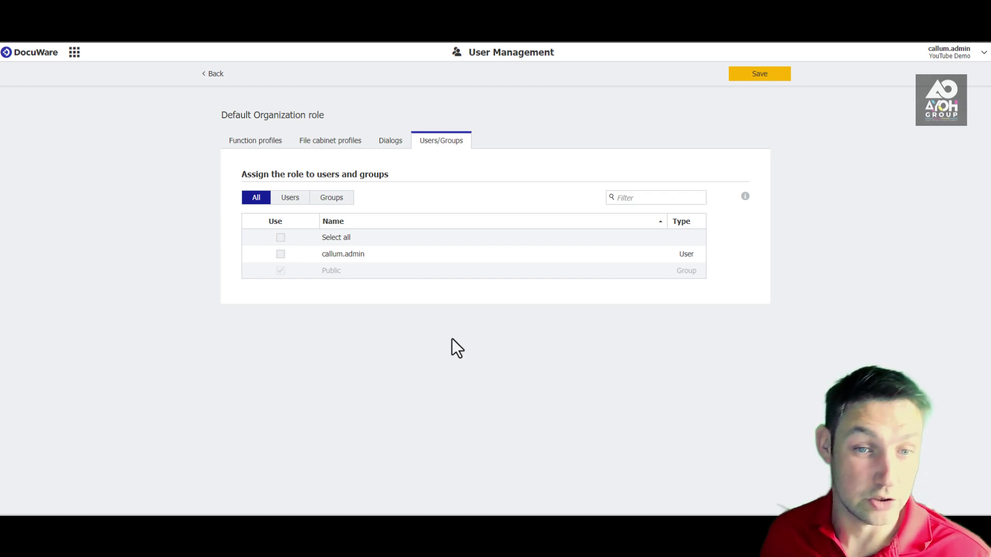
left_click(280, 254)
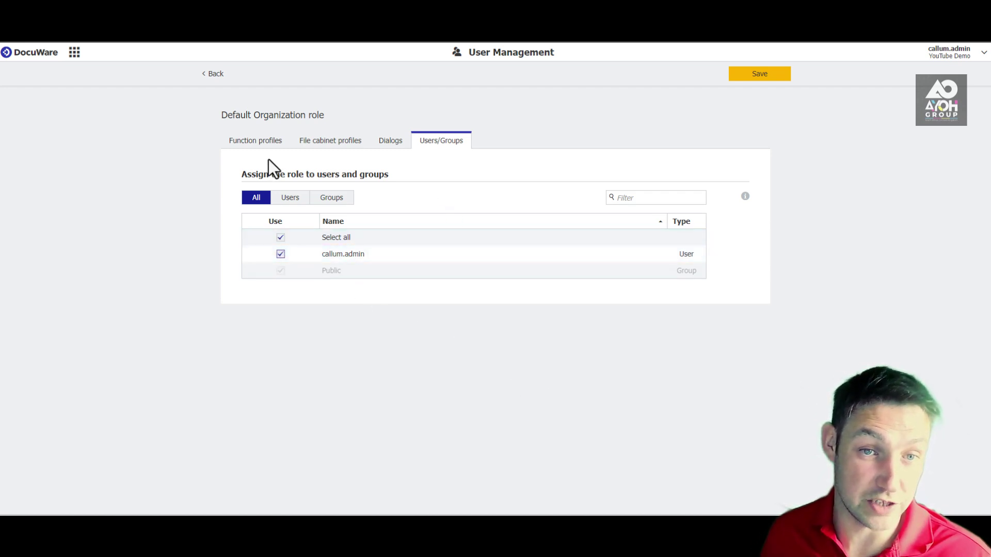
left_click(753, 76)
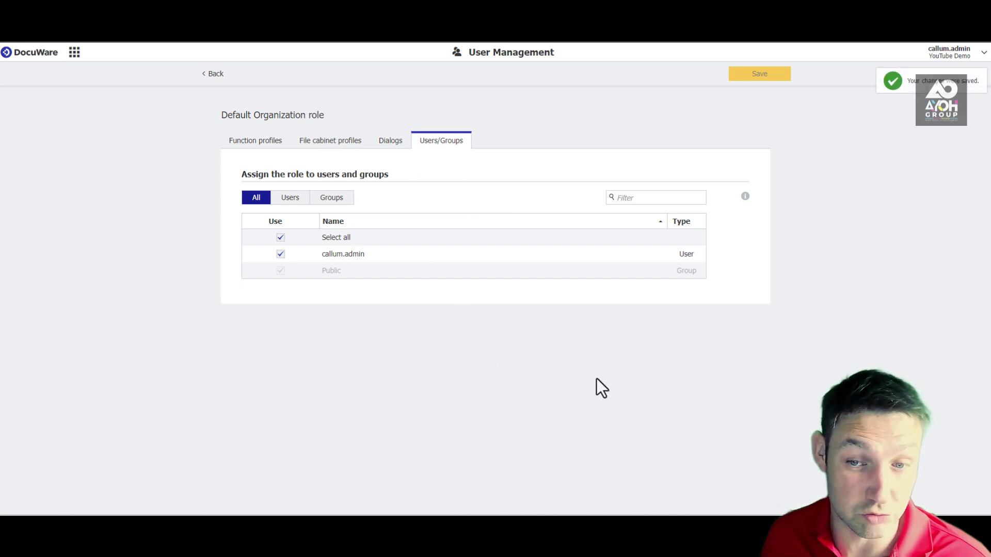